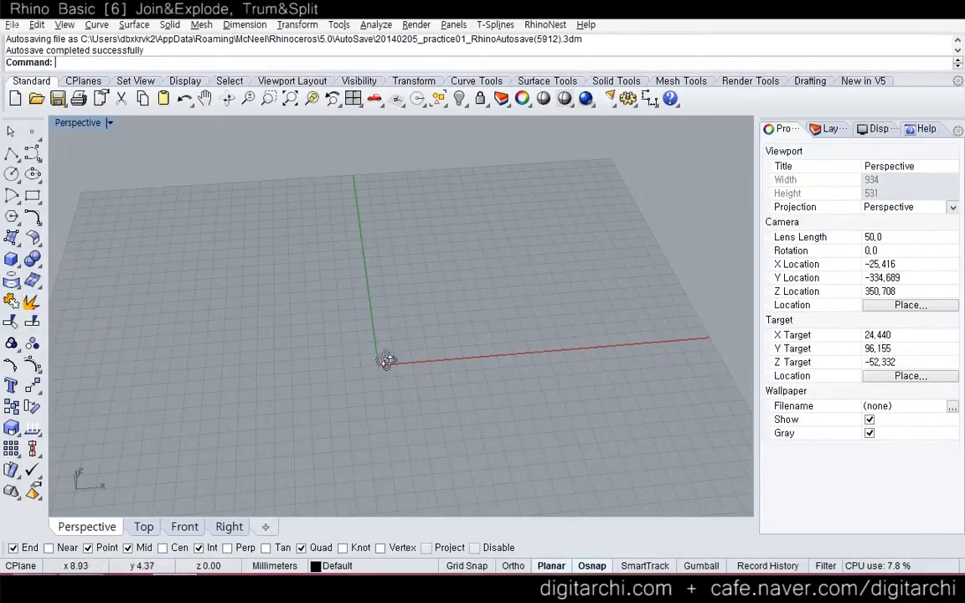
- Draw an open zigzag polyline with four straight segments, ending near the origin in the Perspective view
{"action": "right_click_drag", "start_coordinate": [379, 359], "coordinate": [252, 323]}
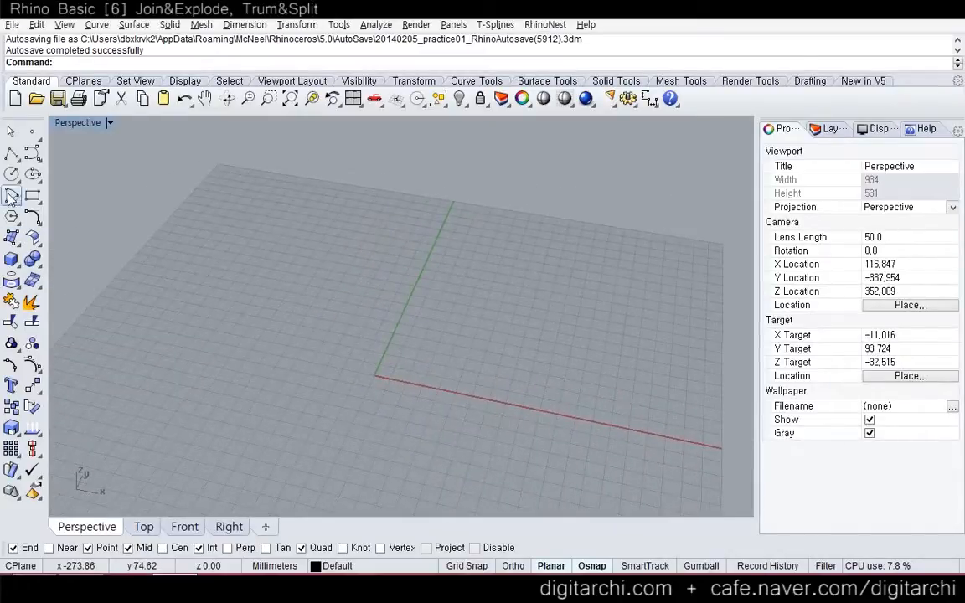
{"action": "left_click", "coordinate": [11, 155]}
{"action": "left_click", "coordinate": [168, 310]}
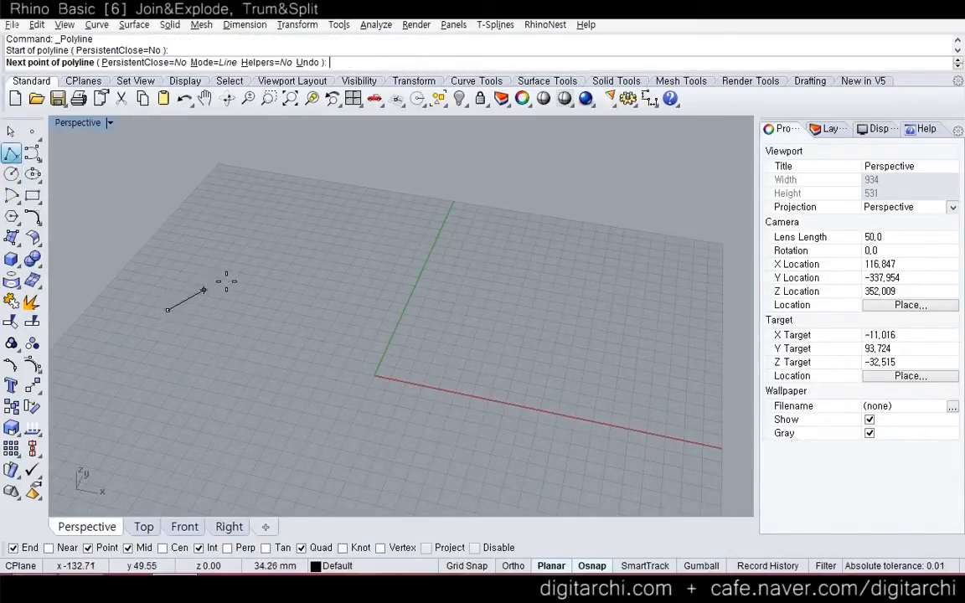
{"action": "left_click", "coordinate": [227, 282]}
{"action": "left_click", "coordinate": [264, 329]}
{"action": "left_click", "coordinate": [329, 315]}
{"action": "left_click", "coordinate": [387, 357]}
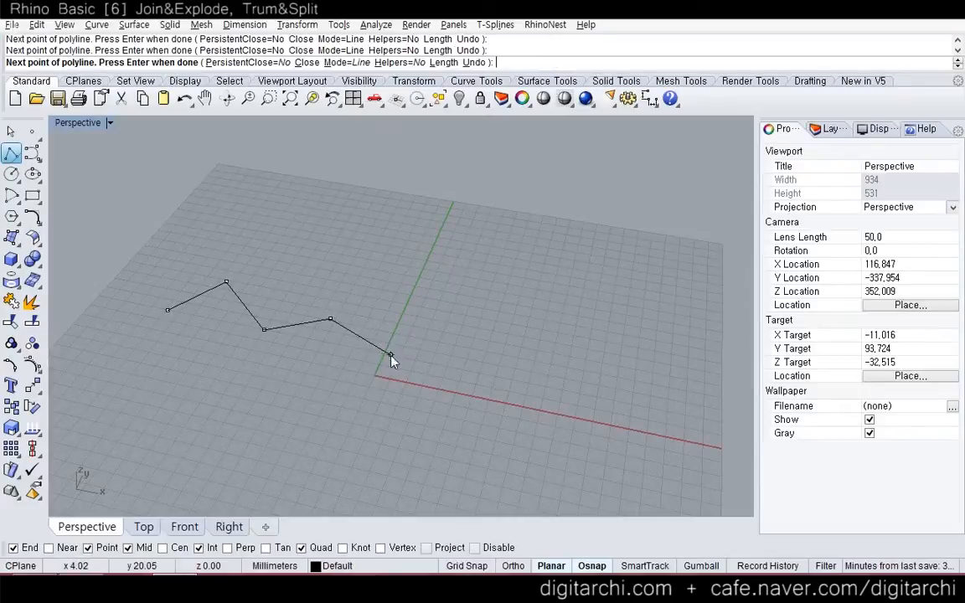
{"action": "key", "text": "Return"}
- Set the OpenGL antialiasing to 4x in the Rhino options
{"action": "right_click_drag", "start_coordinate": [269, 328], "coordinate": [260, 335]}
{"action": "scroll", "coordinate": [259, 334], "scroll_direction": "up", "scroll_amount": 3}
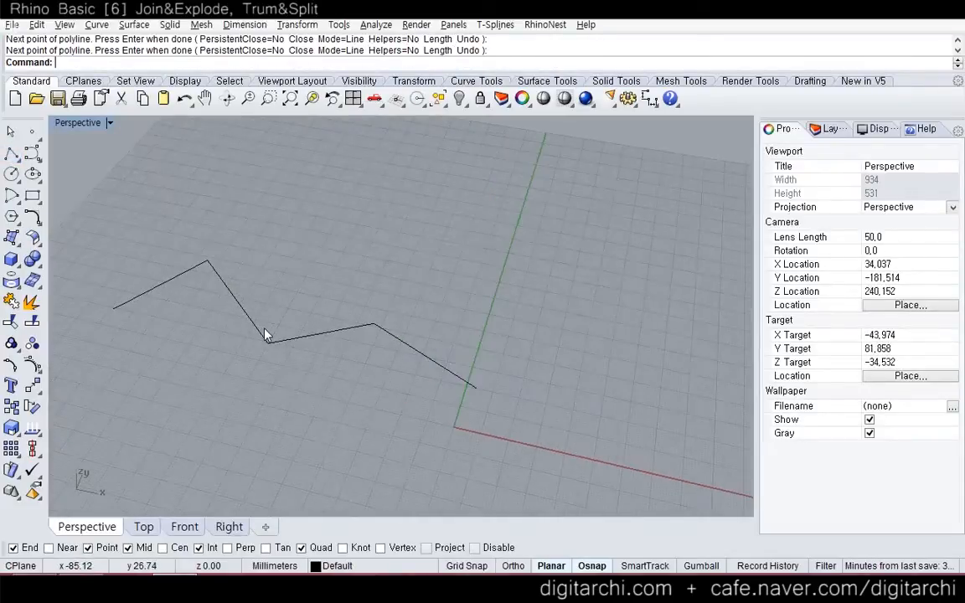
{"action": "type", "text": "Options"}
{"action": "key", "text": "Return"}
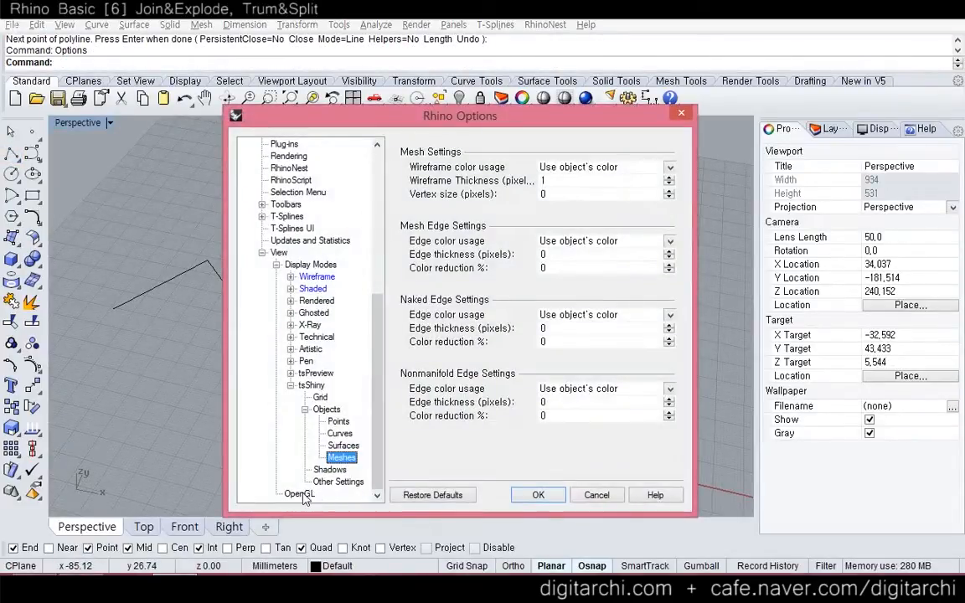
{"action": "left_click", "coordinate": [299, 495]}
{"action": "left_click", "coordinate": [448, 170]}
{"action": "left_click", "coordinate": [448, 170]}
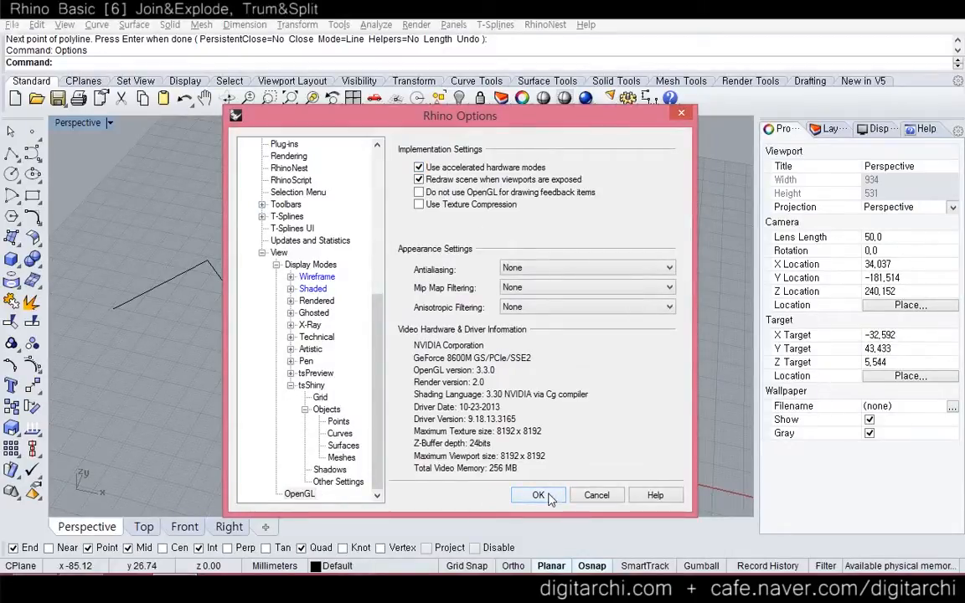
{"action": "left_click", "coordinate": [537, 268]}
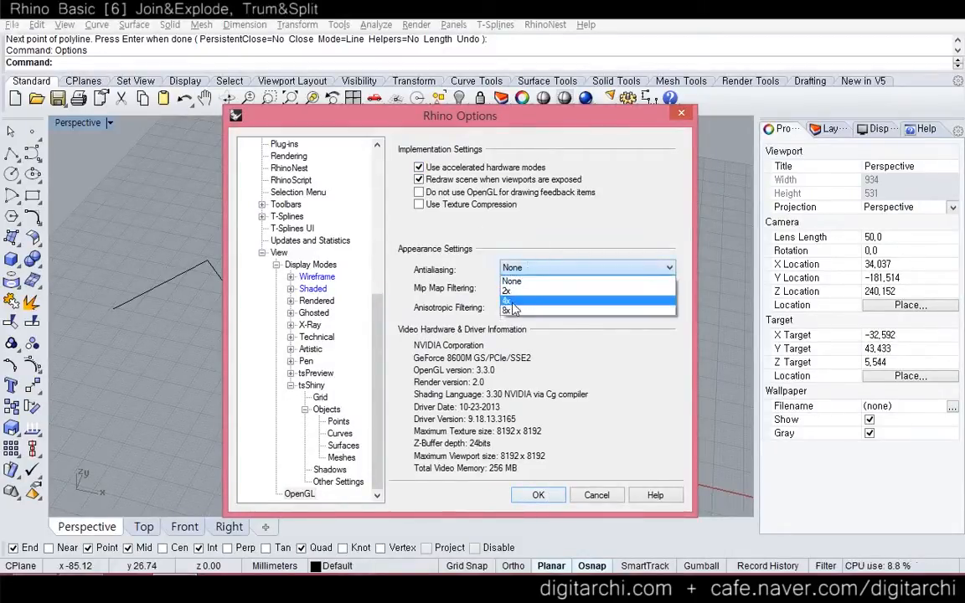
{"action": "left_click", "coordinate": [536, 299]}
{"action": "left_click", "coordinate": [538, 495]}
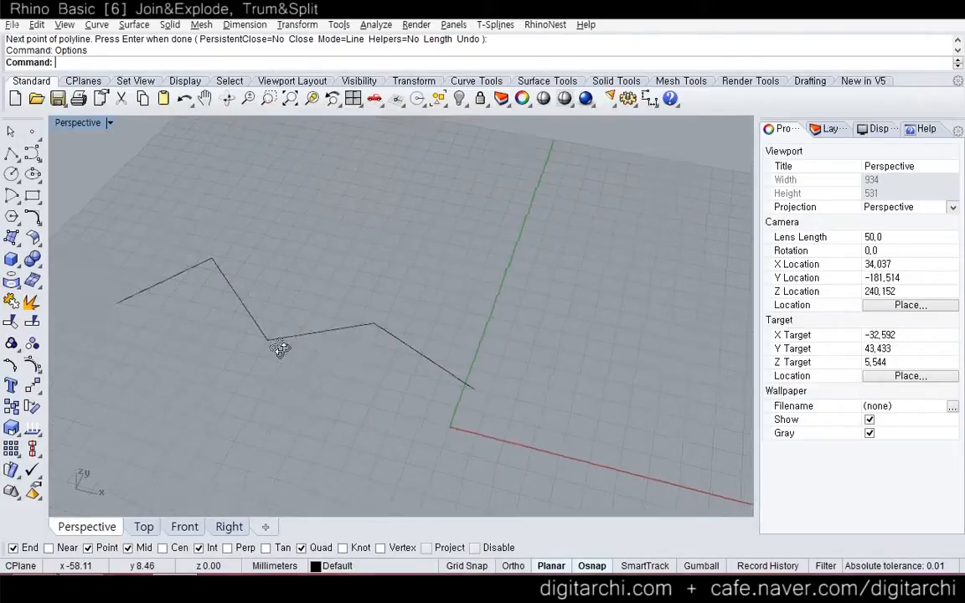
- Explode the zigzag polyline into its separate line segments
{"action": "right_click_drag", "start_coordinate": [280, 344], "coordinate": [335, 344]}
{"action": "left_click", "coordinate": [292, 288]}
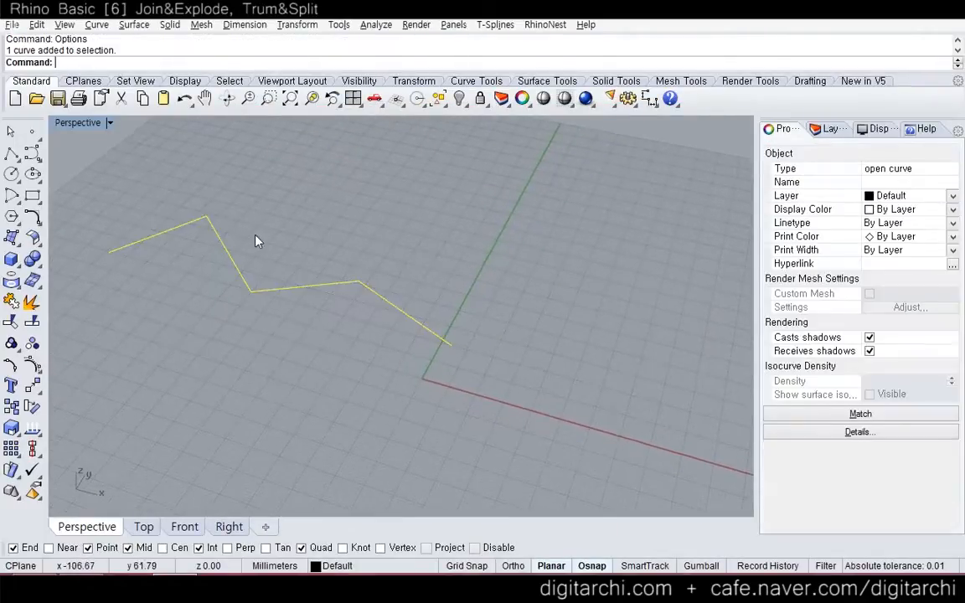
{"action": "left_click", "coordinate": [287, 248]}
{"action": "left_click", "coordinate": [242, 278]}
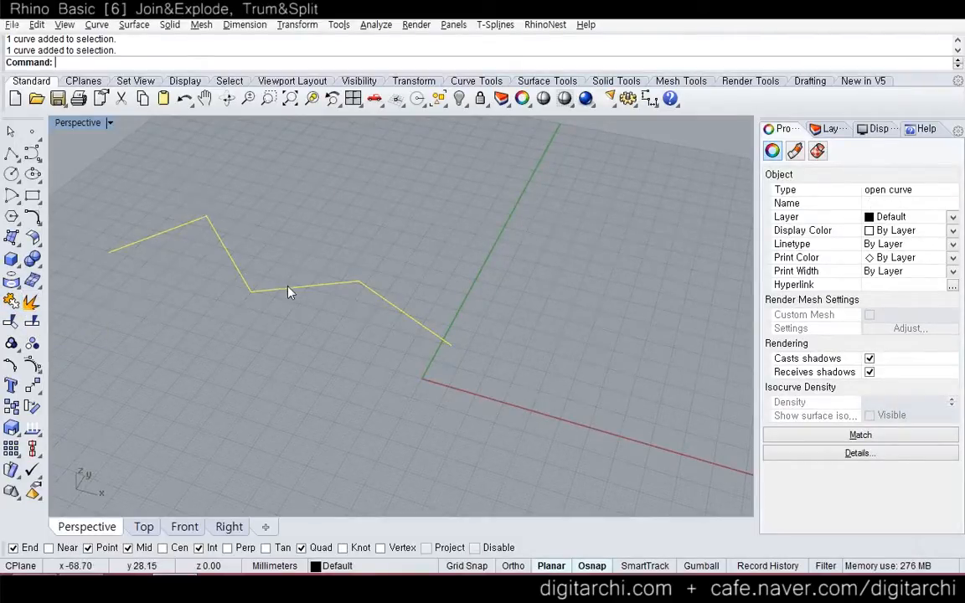
{"action": "left_click", "coordinate": [32, 301]}
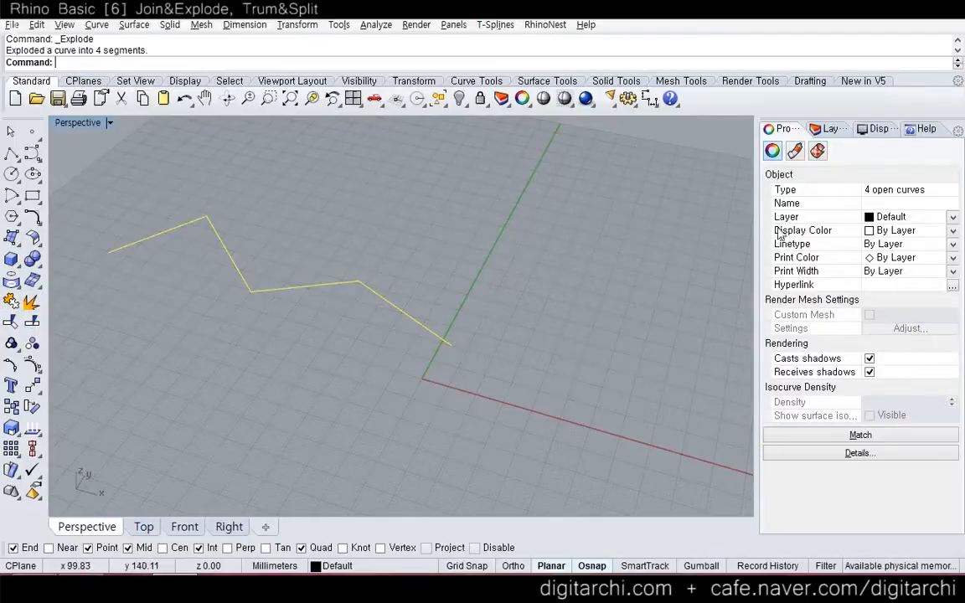
- Select each segment of the exploded zigzag individually to check that they are separate curves
{"action": "left_click", "coordinate": [545, 283]}
{"action": "left_click", "coordinate": [402, 311]}
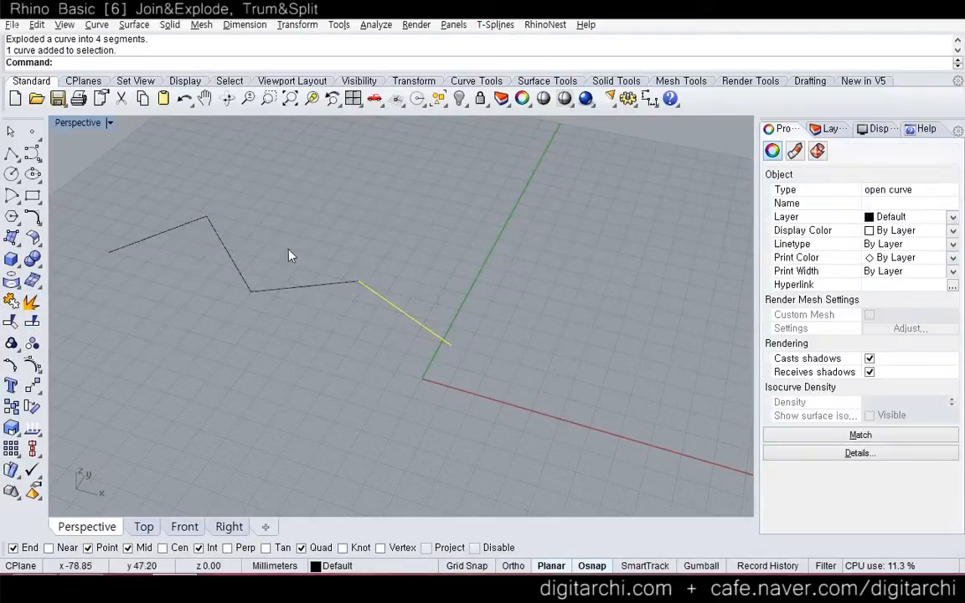
{"action": "left_click", "coordinate": [302, 287]}
{"action": "left_click", "coordinate": [228, 254]}
{"action": "left_click", "coordinate": [161, 233]}
{"action": "left_click", "coordinate": [223, 307]}
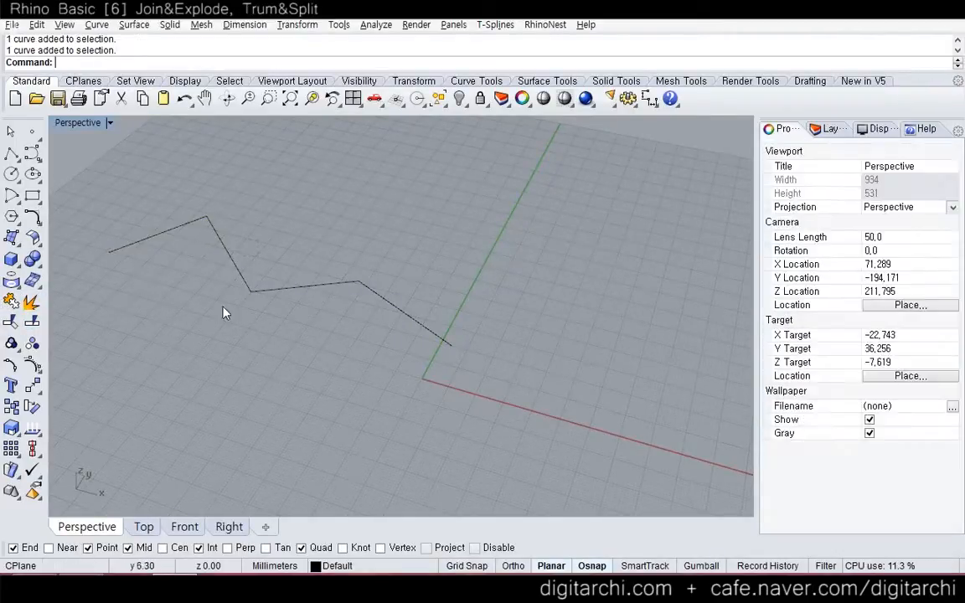
- Join the four zigzag segments back into one open curve and select it to check the result
{"action": "left_click", "coordinate": [10, 302]}
{"action": "left_click", "coordinate": [182, 228]}
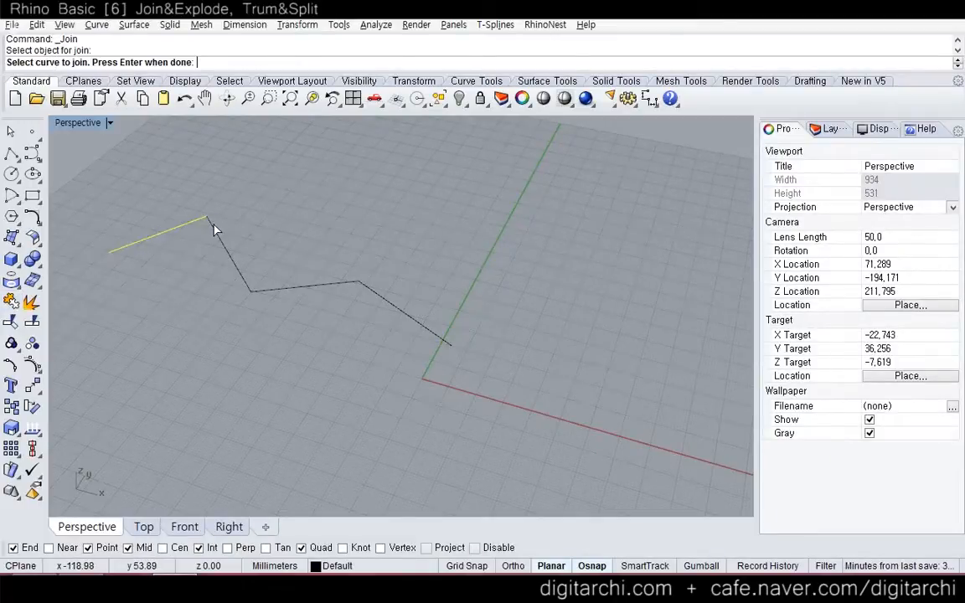
{"action": "left_click", "coordinate": [226, 252]}
{"action": "left_click", "coordinate": [304, 291]}
{"action": "left_click", "coordinate": [375, 295]}
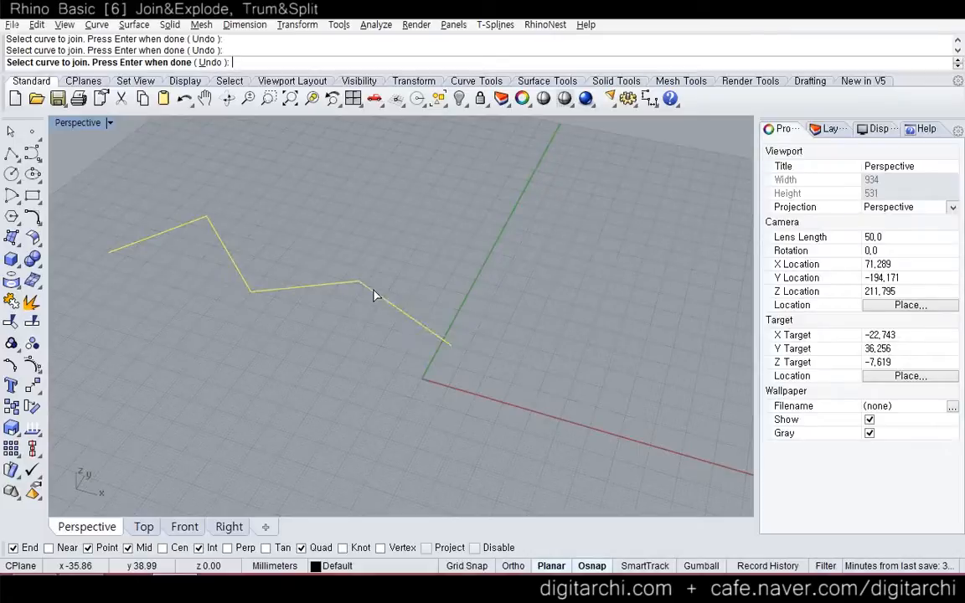
{"action": "key", "text": "Return"}
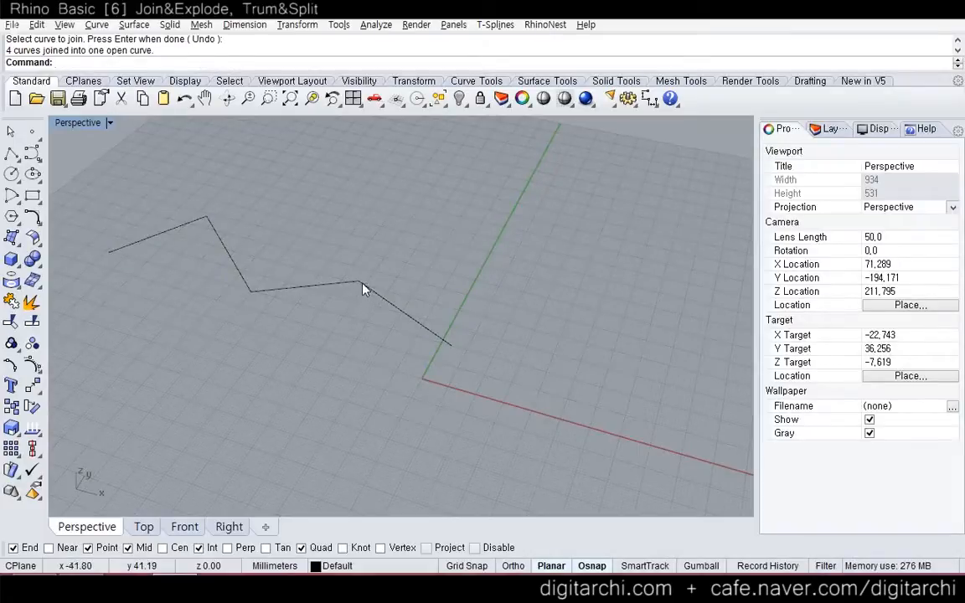
{"action": "left_click", "coordinate": [363, 288]}
{"action": "key", "text": "Escape"}
- Draw a single-segment branch line from the zigzag's last inner vertex, pointing away from the curve
{"action": "right_click_drag", "start_coordinate": [245, 273], "coordinate": [247, 311], "text": "shift"}
{"action": "left_click", "coordinate": [11, 153]}
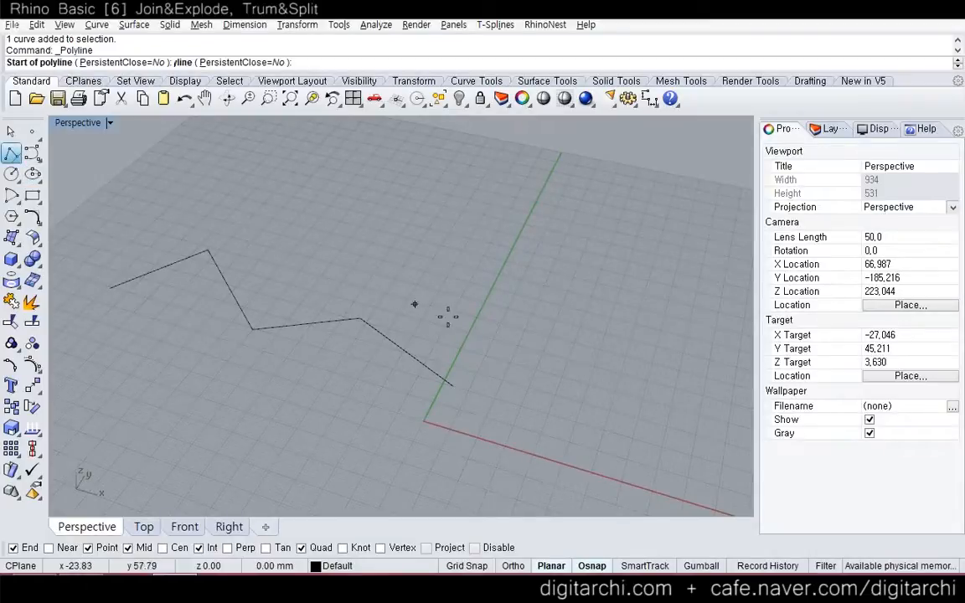
{"action": "left_click", "coordinate": [362, 316]}
{"action": "left_click", "coordinate": [412, 267]}
{"action": "key", "text": "Return"}
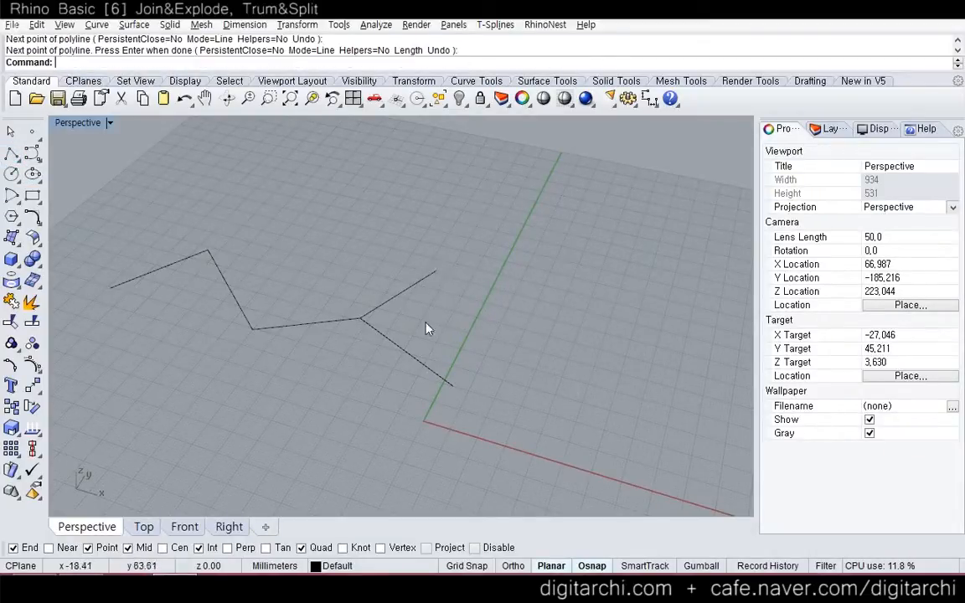
- Try to join the branch line with the zigzag polyline
{"action": "right_click_drag", "start_coordinate": [424, 327], "coordinate": [354, 311]}
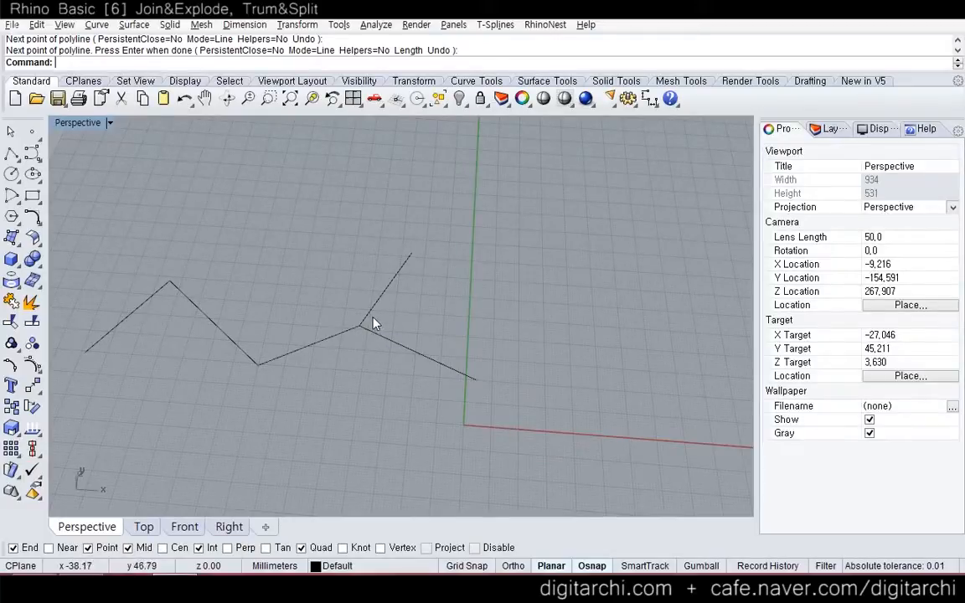
{"action": "left_click", "coordinate": [367, 319]}
{"action": "left_click", "coordinate": [365, 321], "text": "shift"}
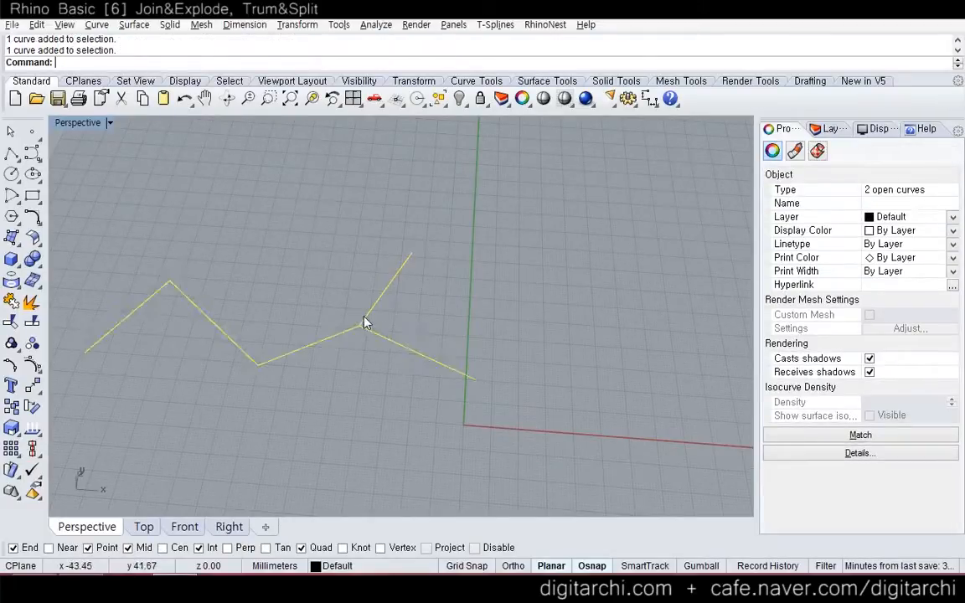
{"action": "key", "text": "ctrl+j"}
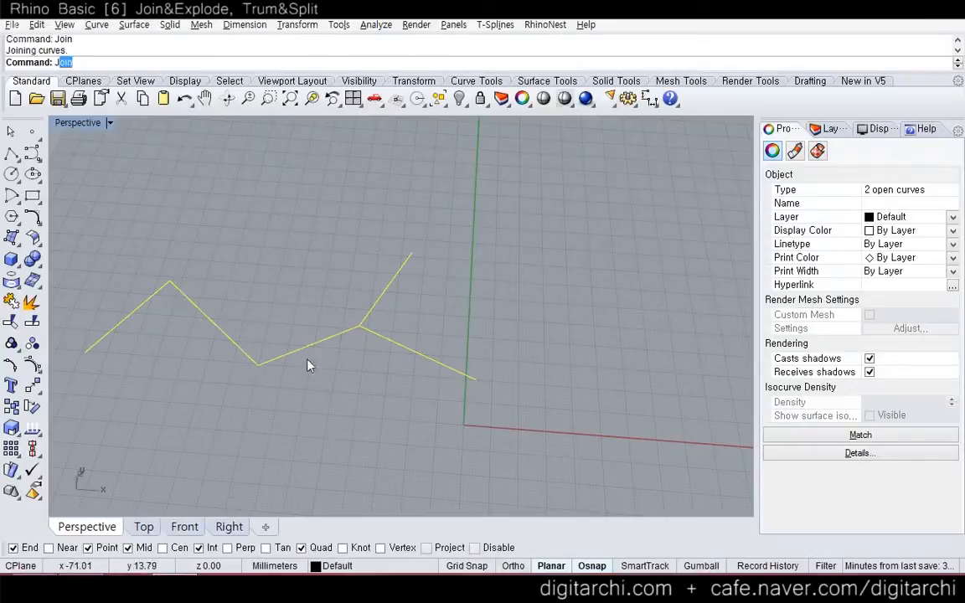
{"action": "left_click", "coordinate": [206, 300]}
{"action": "left_click", "coordinate": [198, 310]}
{"action": "key", "text": "Escape"}
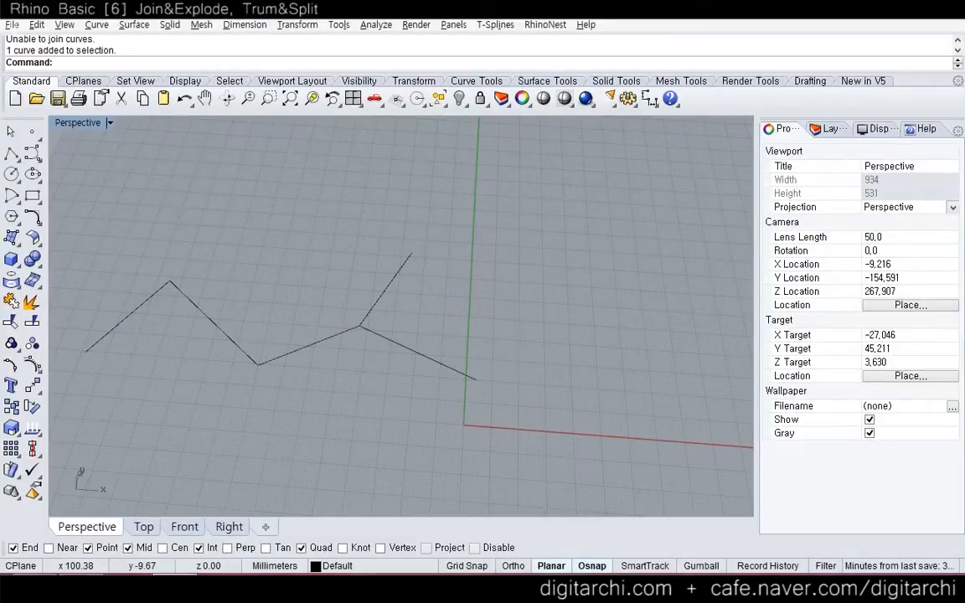
{"action": "mouse_move", "coordinate": [227, 278]}
{"action": "left_mouse_down"}
{"action": "mouse_move", "coordinate": [325, 303]}
{"action": "mouse_move", "coordinate": [501, 286]}
{"action": "left_mouse_up"}
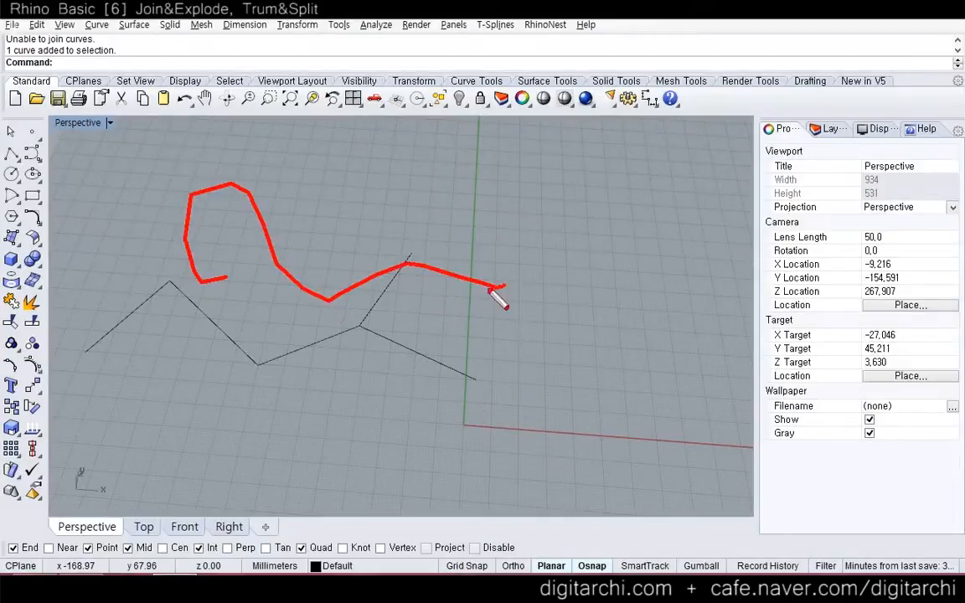
{"action": "key", "text": "Escape"}
{"action": "mouse_move", "coordinate": [333, 388]}
{"action": "right_mouse_down"}
{"action": "mouse_move", "coordinate": [366, 362]}
{"action": "mouse_move", "coordinate": [396, 373]}
{"action": "mouse_move", "coordinate": [381, 371]}
{"action": "right_mouse_up"}
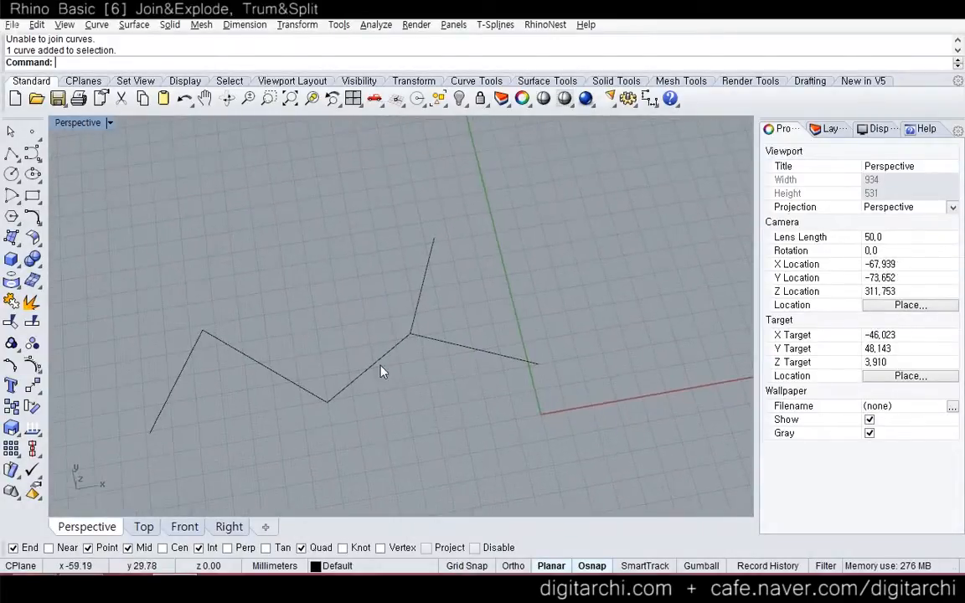
{"action": "right_click_drag", "start_coordinate": [407, 320], "coordinate": [435, 360]}
{"action": "key", "text": "ctrl+2"}
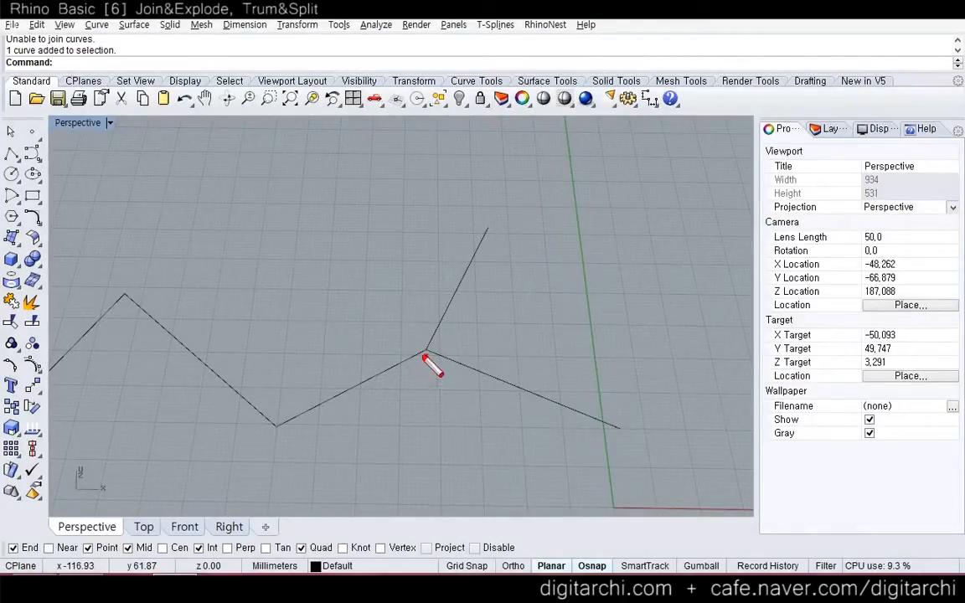
{"action": "left_click_drag", "start_coordinate": [419, 351], "coordinate": [426, 352]}
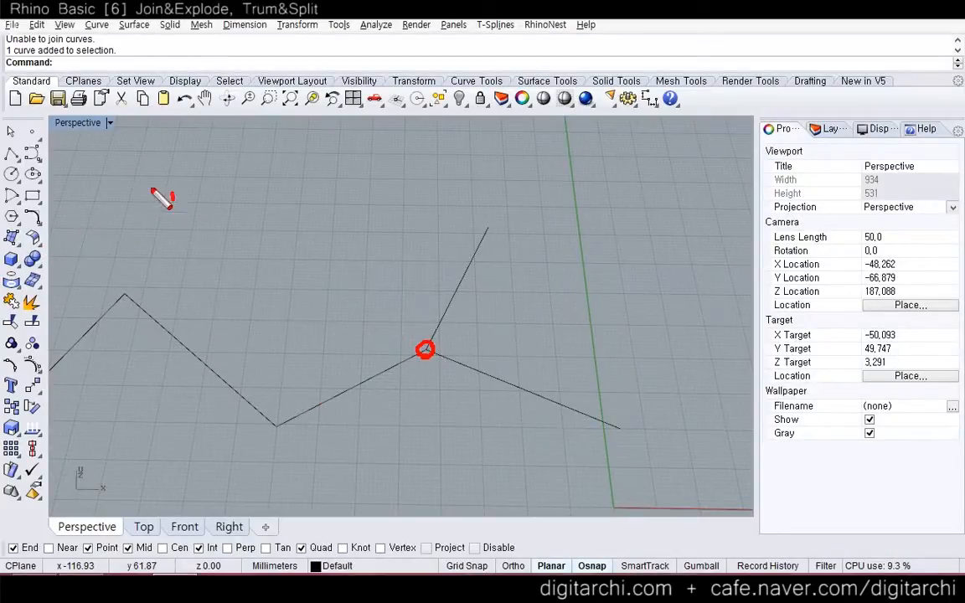
{"action": "mouse_move", "coordinate": [175, 195]}
{"action": "left_mouse_down"}
{"action": "mouse_move", "coordinate": [178, 270]}
{"action": "mouse_move", "coordinate": [228, 266]}
{"action": "mouse_move", "coordinate": [260, 238]}
{"action": "mouse_move", "coordinate": [287, 266]}
{"action": "mouse_move", "coordinate": [302, 243]}
{"action": "mouse_move", "coordinate": [347, 253]}
{"action": "mouse_move", "coordinate": [351, 268]}
{"action": "left_mouse_up"}
{"action": "mouse_move", "coordinate": [77, 177]}
{"action": "left_mouse_down"}
{"action": "mouse_move", "coordinate": [90, 186]}
{"action": "mouse_move", "coordinate": [117, 153]}
{"action": "left_mouse_up"}
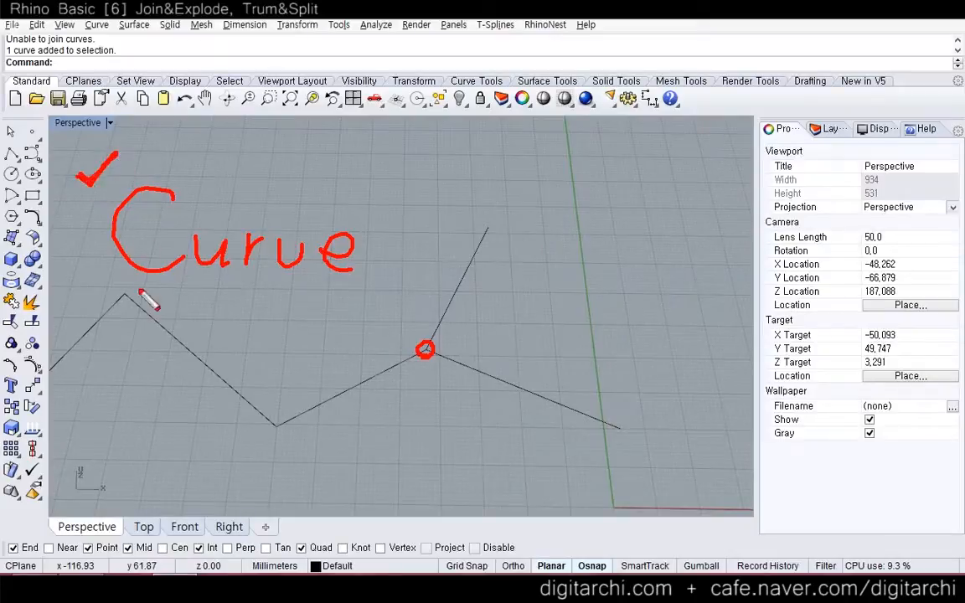
{"action": "left_click_drag", "start_coordinate": [87, 392], "coordinate": [122, 377]}
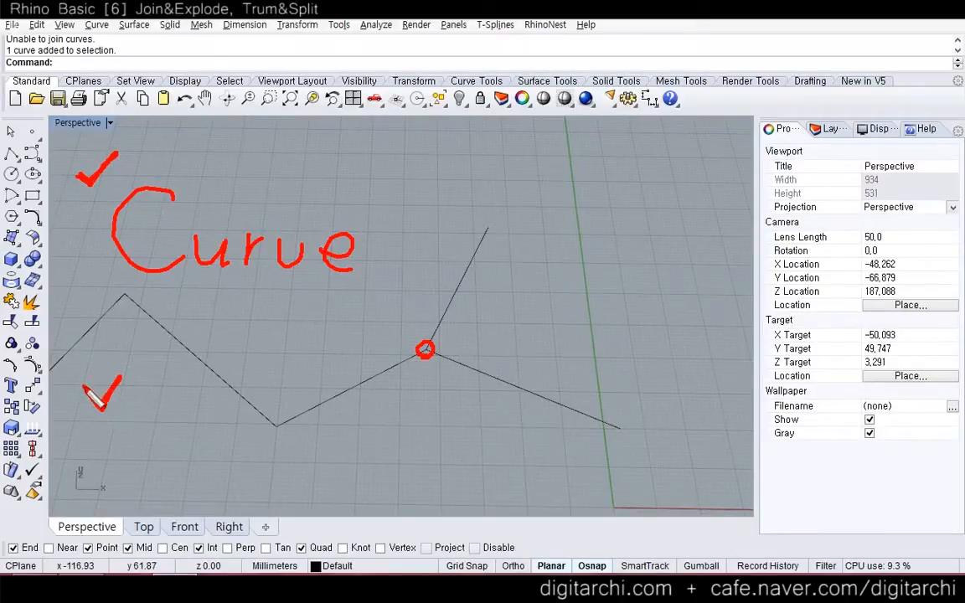
{"action": "mouse_move", "coordinate": [204, 412]}
{"action": "left_mouse_down"}
{"action": "mouse_move", "coordinate": [144, 360]}
{"action": "mouse_move", "coordinate": [142, 470]}
{"action": "left_mouse_up"}
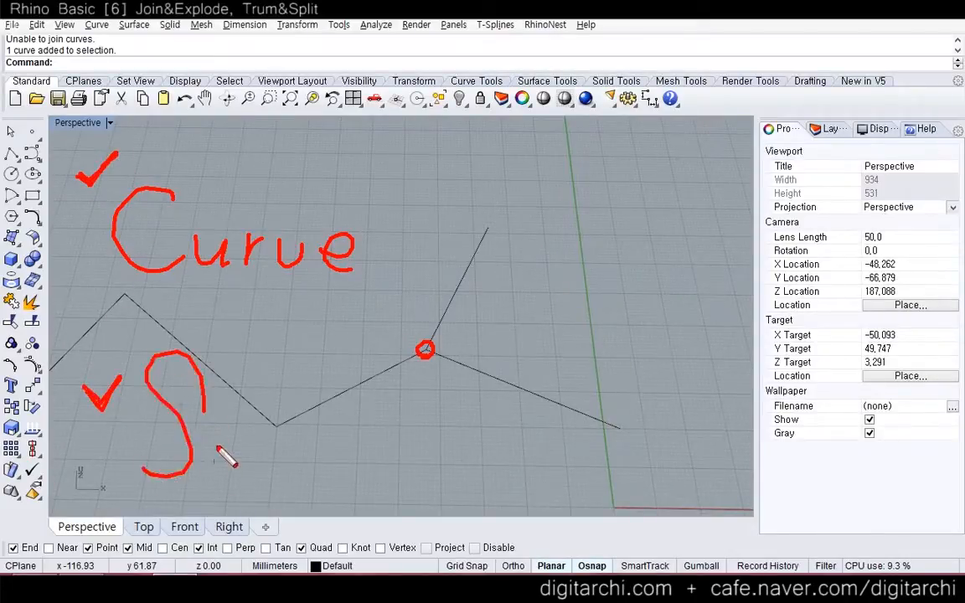
{"action": "mouse_move", "coordinate": [215, 446]}
{"action": "left_mouse_down"}
{"action": "mouse_move", "coordinate": [217, 465]}
{"action": "mouse_move", "coordinate": [231, 444]}
{"action": "left_mouse_up"}
{"action": "mouse_move", "coordinate": [299, 366]}
{"action": "left_mouse_down"}
{"action": "mouse_move", "coordinate": [248, 373]}
{"action": "mouse_move", "coordinate": [220, 448]}
{"action": "mouse_move", "coordinate": [285, 423]}
{"action": "left_mouse_up"}
{"action": "mouse_move", "coordinate": [336, 454]}
{"action": "left_mouse_down"}
{"action": "mouse_move", "coordinate": [479, 440]}
{"action": "mouse_move", "coordinate": [506, 459]}
{"action": "left_mouse_up"}
{"action": "left_click_drag", "start_coordinate": [478, 437], "coordinate": [466, 482]}
{"action": "mouse_move", "coordinate": [319, 467]}
{"action": "left_mouse_down"}
{"action": "mouse_move", "coordinate": [126, 427]}
{"action": "mouse_move", "coordinate": [210, 318]}
{"action": "mouse_move", "coordinate": [289, 385]}
{"action": "mouse_move", "coordinate": [312, 440]}
{"action": "left_mouse_up"}
{"action": "mouse_move", "coordinate": [316, 283]}
{"action": "left_mouse_down"}
{"action": "mouse_move", "coordinate": [120, 275]}
{"action": "mouse_move", "coordinate": [220, 168]}
{"action": "mouse_move", "coordinate": [310, 239]}
{"action": "mouse_move", "coordinate": [254, 289]}
{"action": "left_mouse_up"}
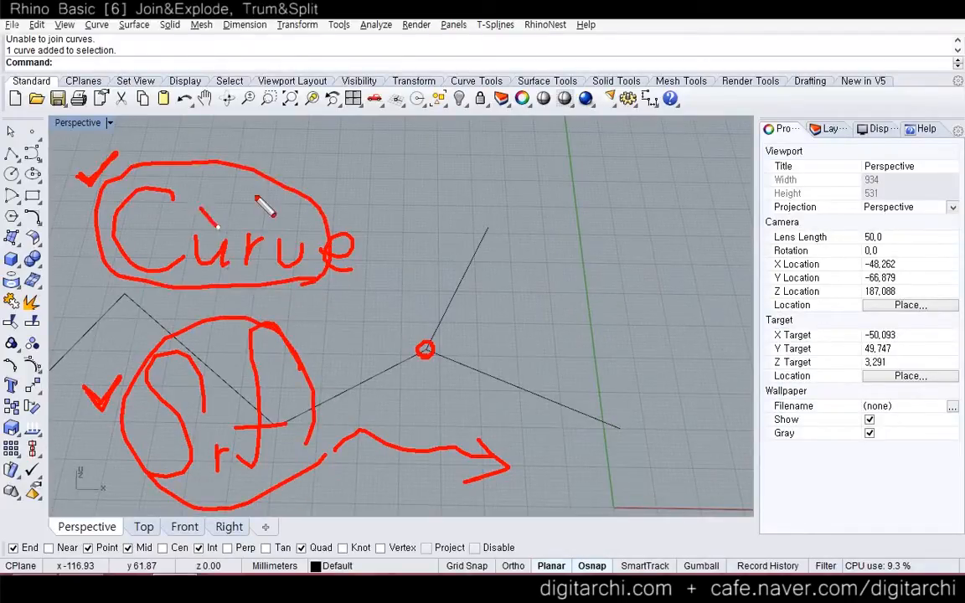
{"action": "key", "text": "Escape"}
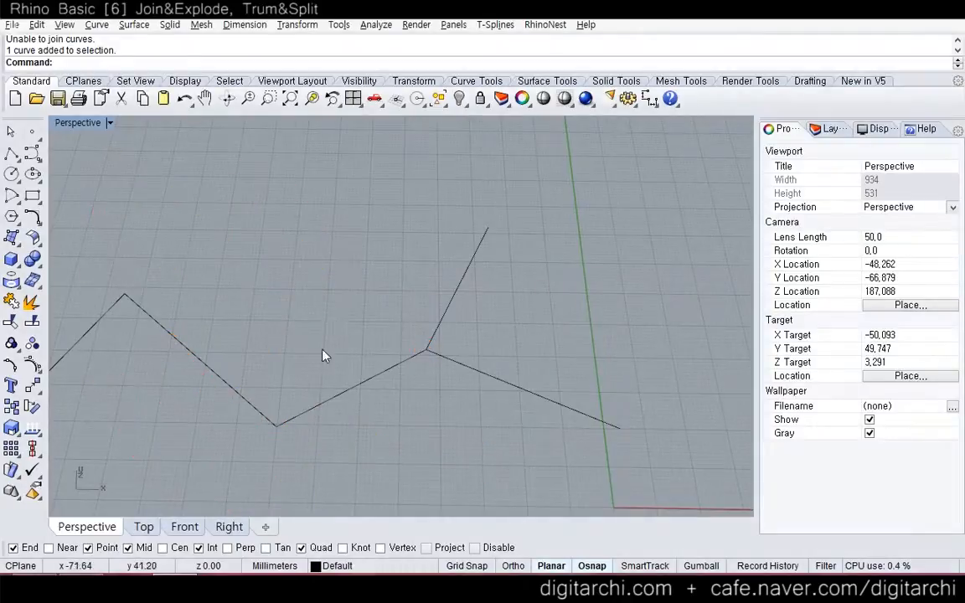
- Place a point object on the vertex where the branch line meets the zigzag, and delete it
{"action": "left_click", "coordinate": [32, 132]}
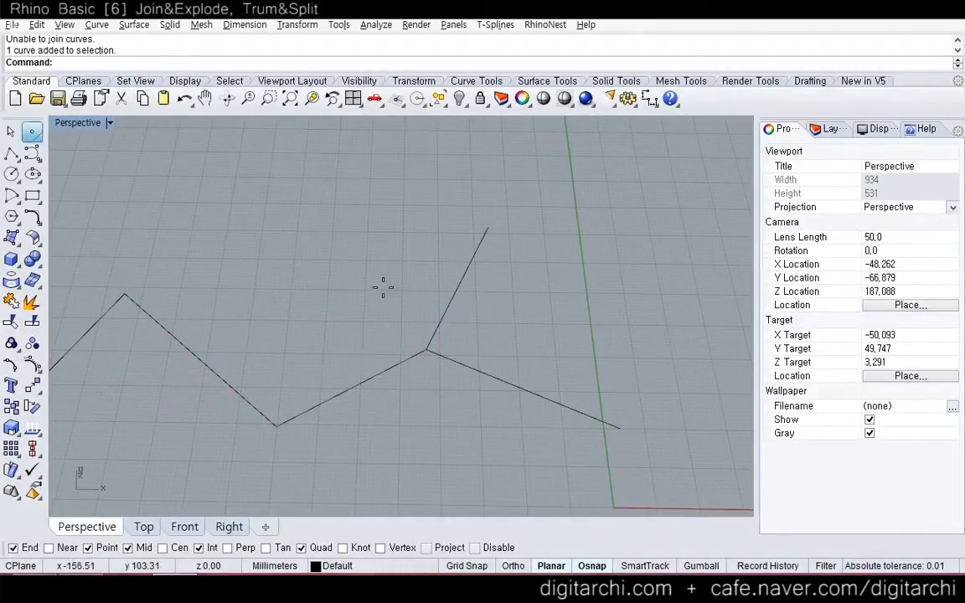
{"action": "left_click", "coordinate": [427, 352]}
{"action": "left_click", "coordinate": [427, 351]}
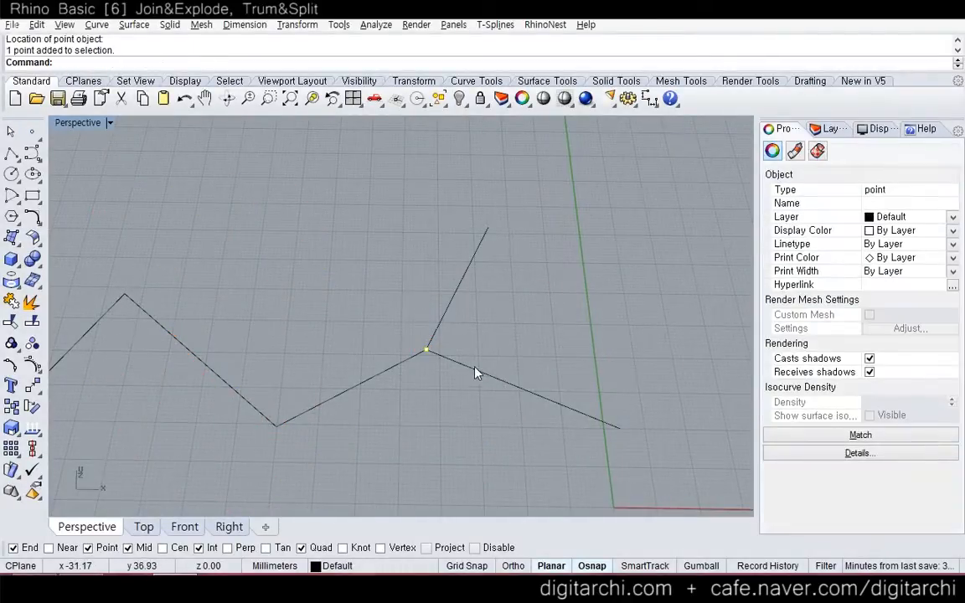
{"action": "key", "text": "Delete"}
- Select the zigzag and the branch line together, explode them into single segments, and clear the selection
{"action": "left_click_drag", "start_coordinate": [445, 310], "coordinate": [297, 395]}
{"action": "type", "text": "x"}
{"action": "key", "text": "Return"}
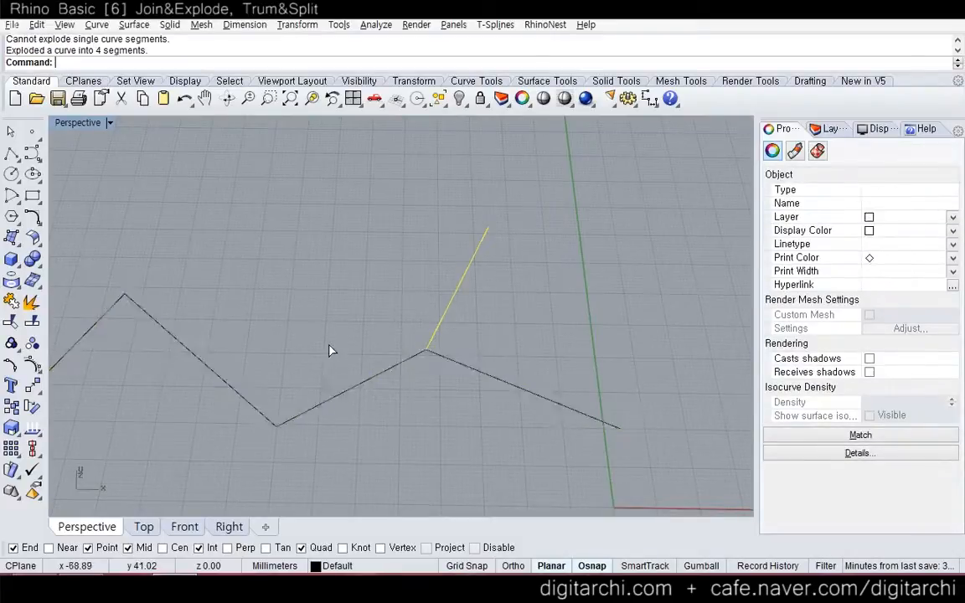
{"action": "key", "text": "Escape"}
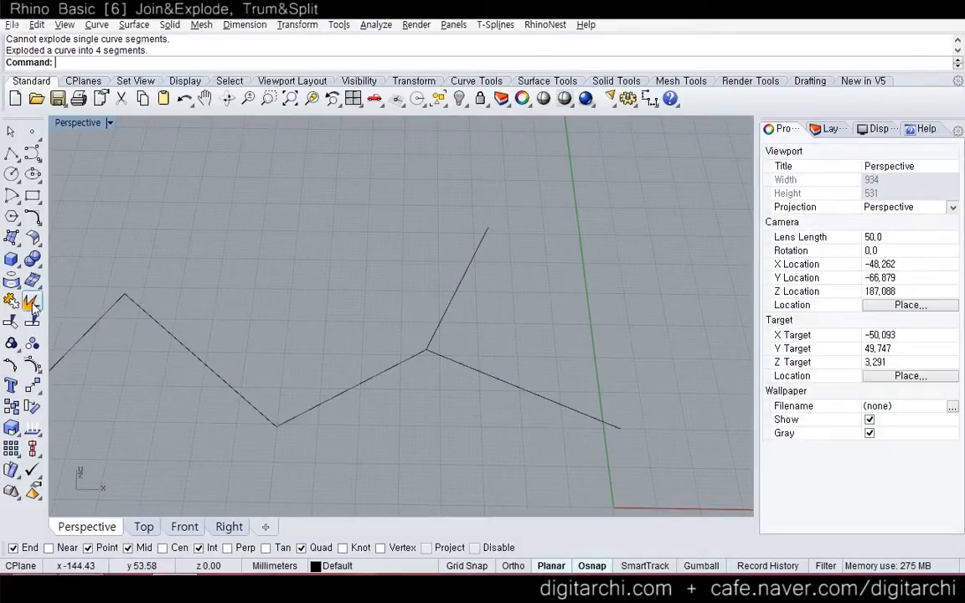
- Join the branch line with the zigzag's end segment at the branching vertex, and clear the selection
{"action": "left_click", "coordinate": [435, 339]}
{"action": "left_click", "coordinate": [436, 355], "text": "shift"}
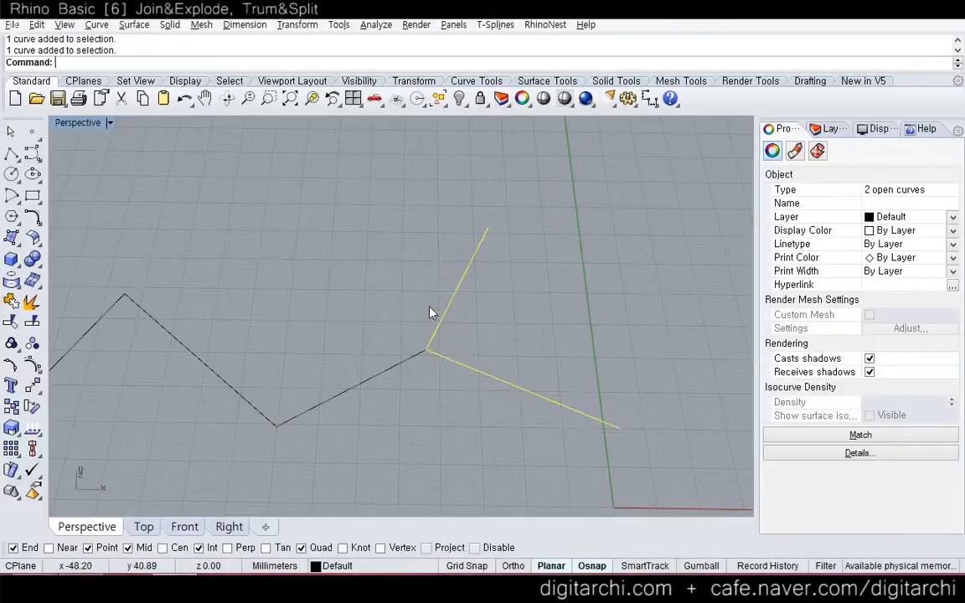
{"action": "type", "text": "join"}
{"action": "key", "text": "Return"}
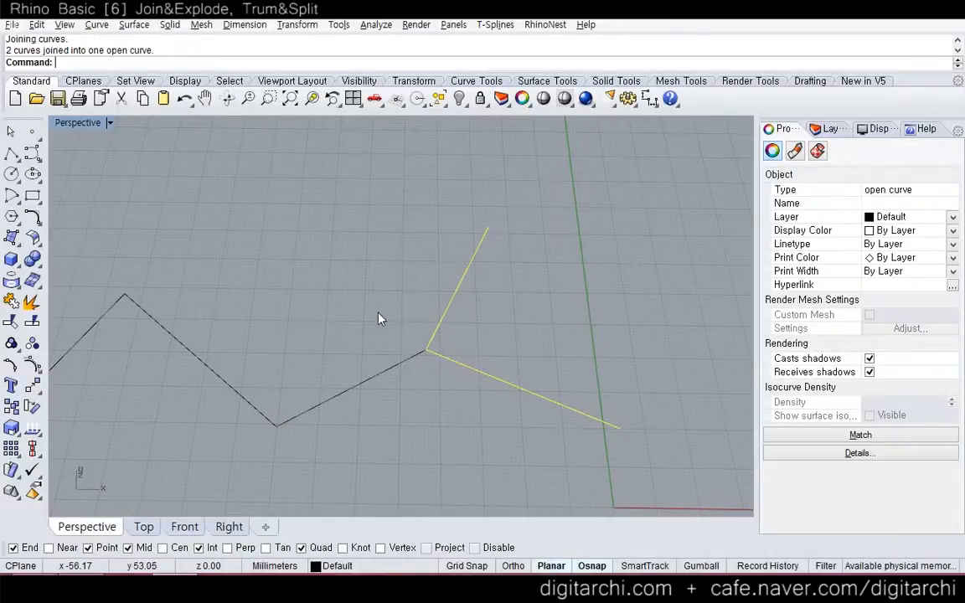
{"action": "key", "text": "Escape"}
- Try to join the V-shaped curve with the adjacent zigzag segment that ends at the same vertex, and clear the selection
{"action": "left_click", "coordinate": [439, 328]}
{"action": "left_click", "coordinate": [416, 362], "text": "shift"}
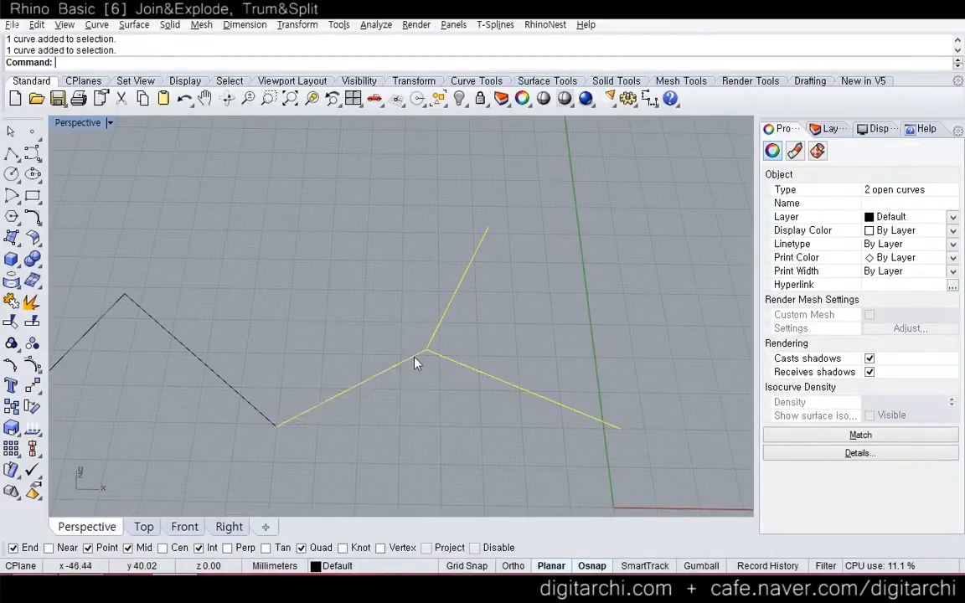
{"action": "left_click", "coordinate": [11, 303]}
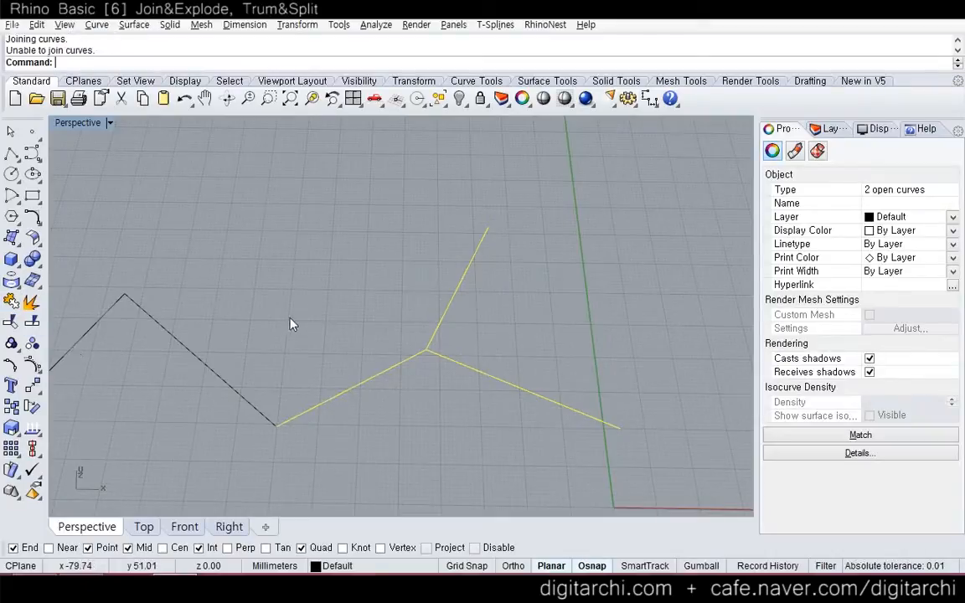
{"action": "left_click", "coordinate": [293, 326]}
- Select the V-shaped curve and the adjacent zigzag segment one at a time to check whether they are separate curves
{"action": "left_click", "coordinate": [365, 381]}
{"action": "left_click", "coordinate": [438, 326]}
{"action": "left_click", "coordinate": [390, 369]}
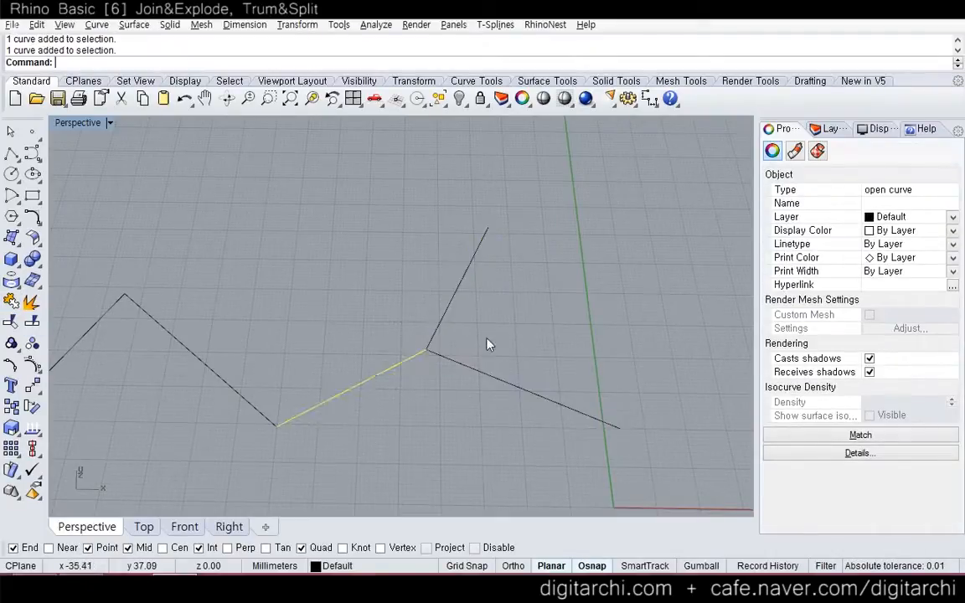
{"action": "left_click", "coordinate": [438, 327]}
{"action": "left_click", "coordinate": [407, 321]}
- Join the three remaining zigzag segments into one open curve, and select each resulting curve to check the grouping
{"action": "scroll", "coordinate": [404, 321], "scroll_direction": "down", "scroll_amount": 4}
{"action": "left_click_drag", "start_coordinate": [125, 428], "coordinate": [428, 293]}
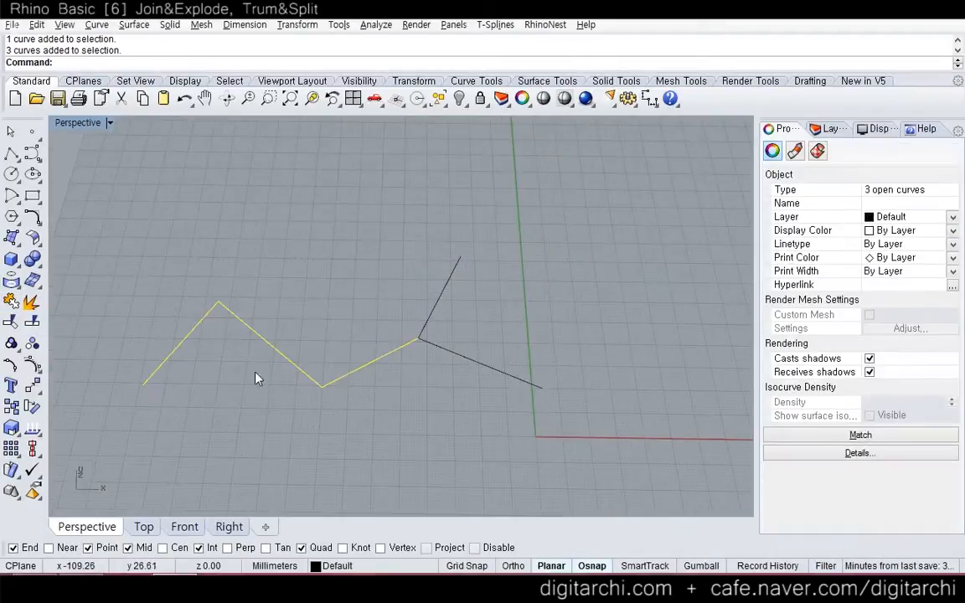
{"action": "left_click", "coordinate": [7, 305]}
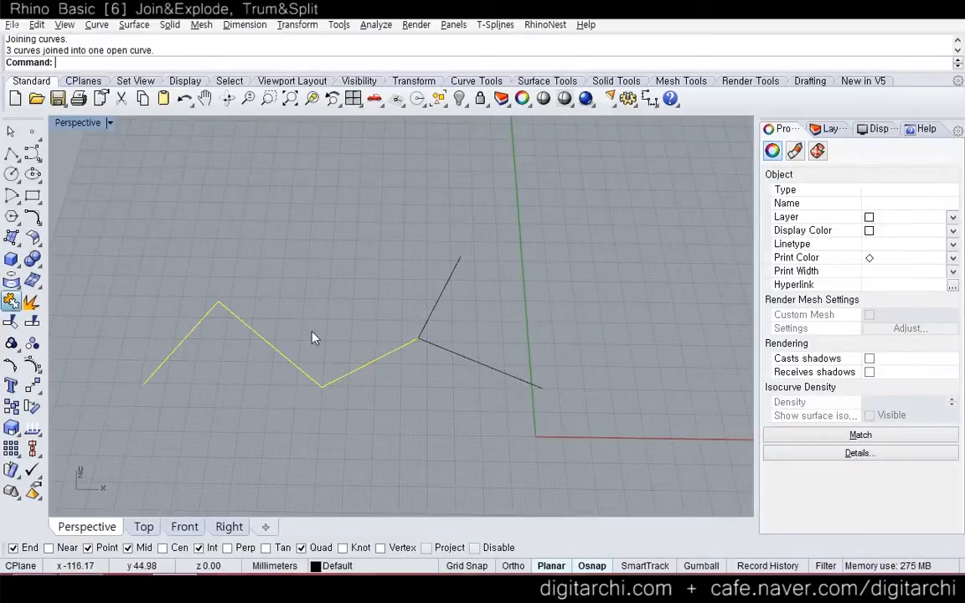
{"action": "left_click", "coordinate": [387, 354]}
{"action": "left_click_drag", "start_coordinate": [477, 316], "coordinate": [410, 251]}
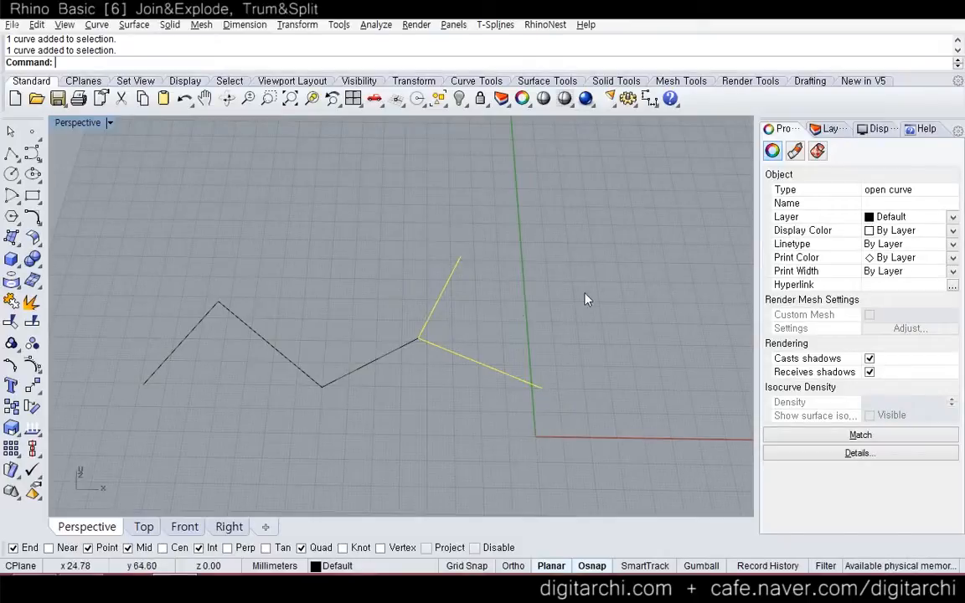
- Delete all curves from the model
{"action": "key", "text": "Escape"}
{"action": "key", "text": "ctrl+a"}
{"action": "key", "text": "Delete"}
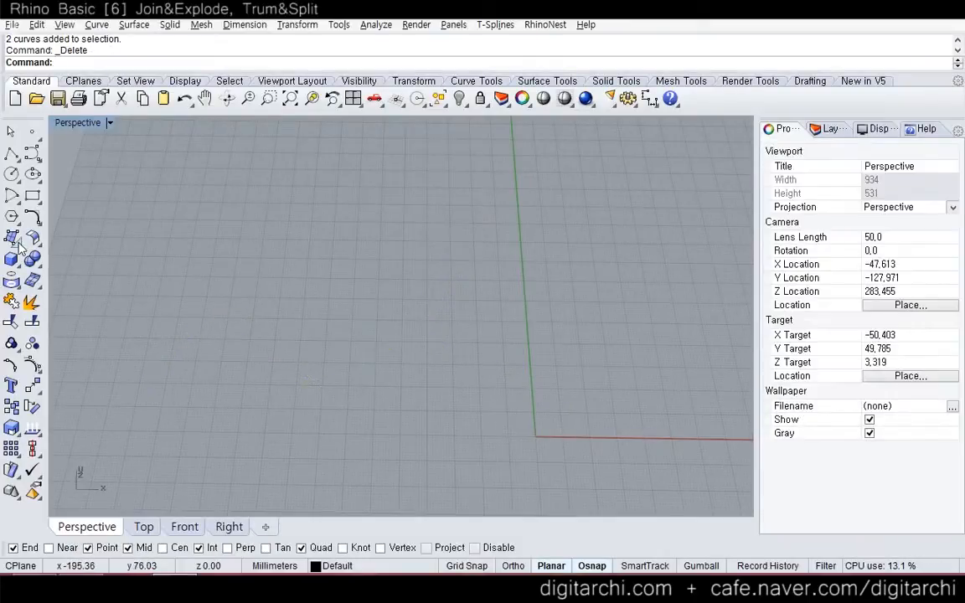
- Draw an open S-shaped degree 3 control point curve with six control points, extending across the Y axis
{"action": "left_click", "coordinate": [32, 153]}
{"action": "left_click", "coordinate": [153, 305]}
{"action": "left_click", "coordinate": [193, 366]}
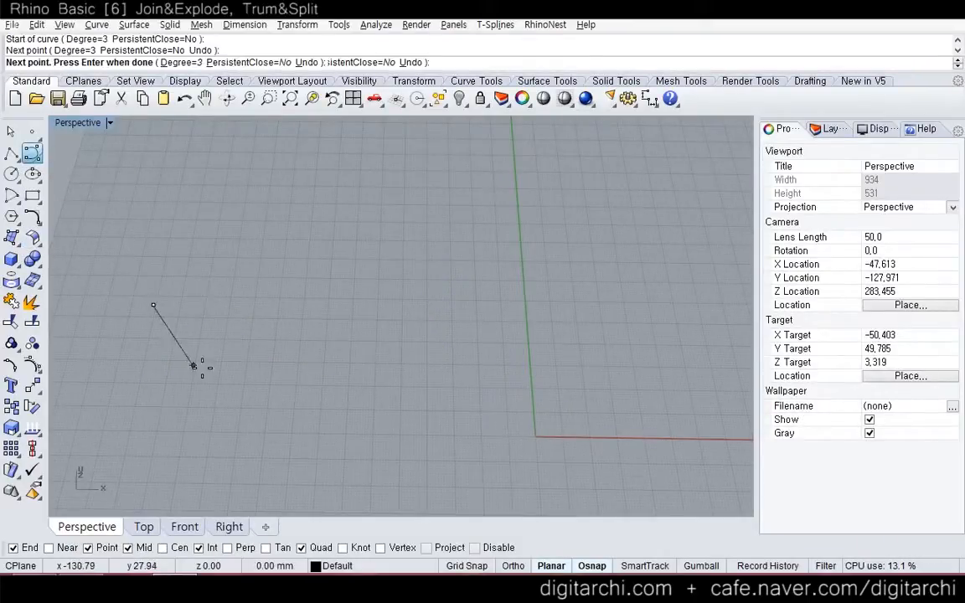
{"action": "left_click", "coordinate": [295, 369]}
{"action": "left_click", "coordinate": [395, 295]}
{"action": "left_click", "coordinate": [452, 293]}
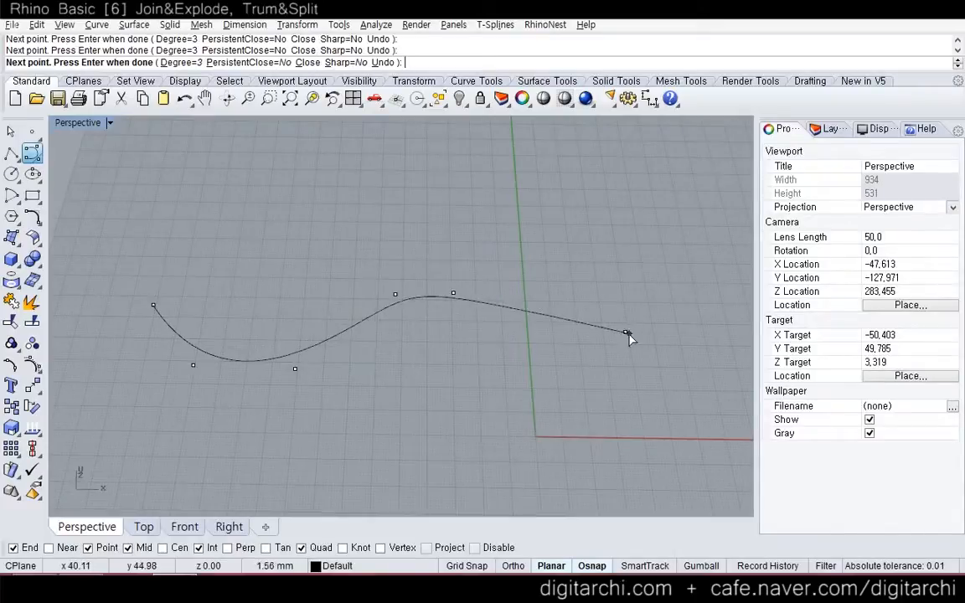
{"action": "left_click", "coordinate": [629, 334]}
{"action": "key", "text": "Return"}
- Try to explode the S-shaped curve, and clear the selection
{"action": "left_click", "coordinate": [411, 299]}
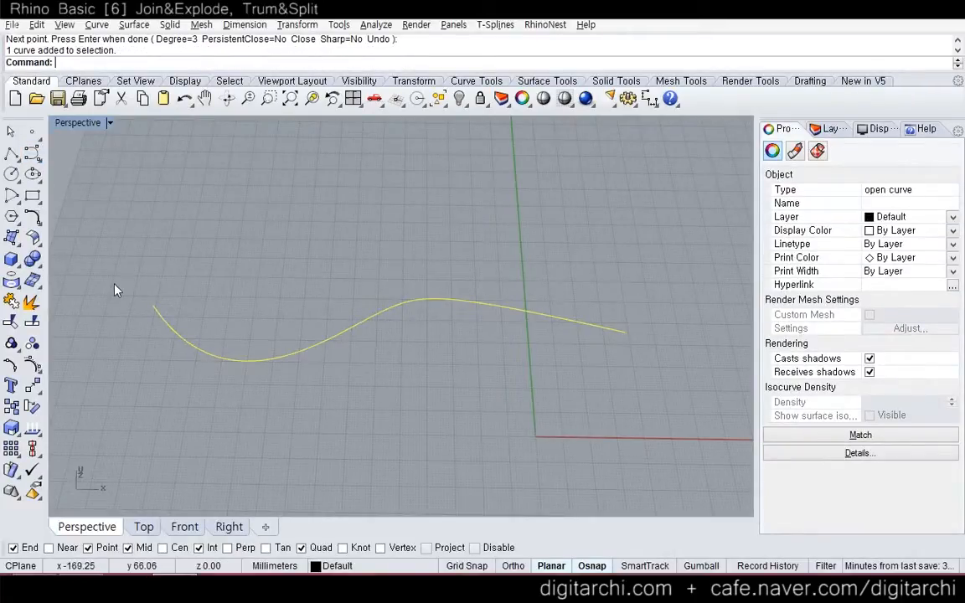
{"action": "left_click", "coordinate": [134, 268]}
{"action": "left_click", "coordinate": [178, 335]}
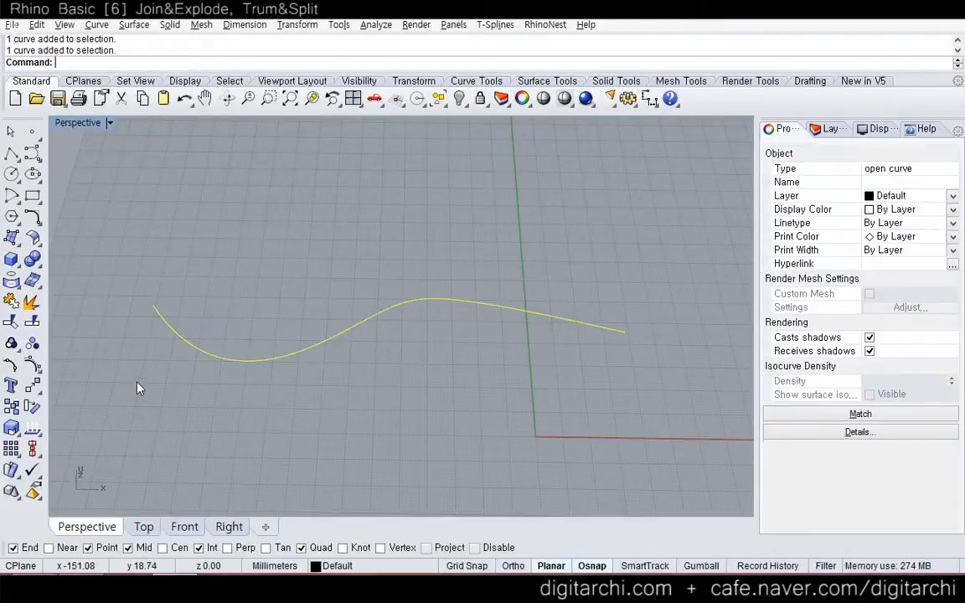
{"action": "left_click", "coordinate": [12, 301]}
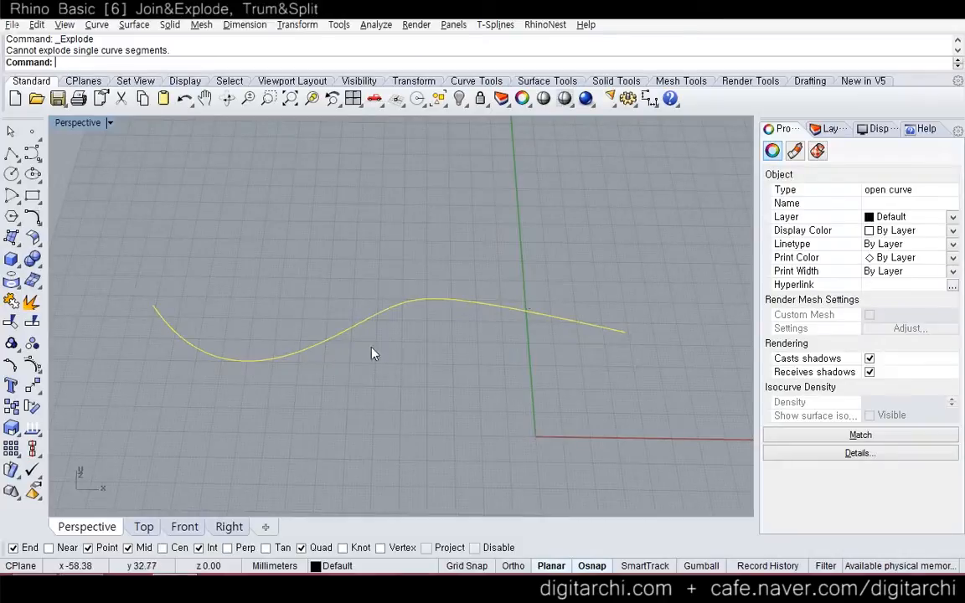
{"action": "key", "text": "Escape"}
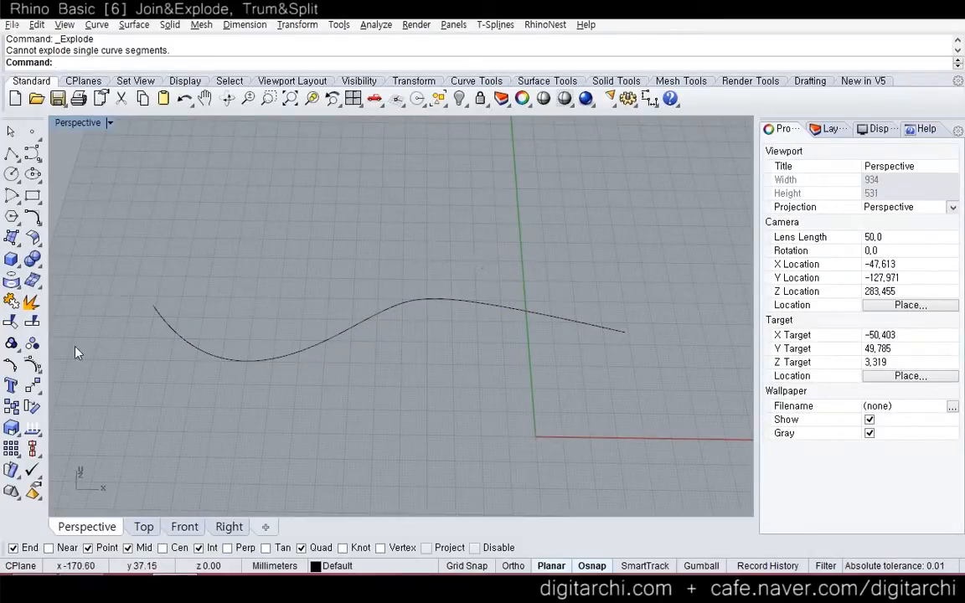
- Draw a single-segment line crossing the S-shaped curve near its starting end
{"action": "left_click", "coordinate": [11, 153]}
{"action": "left_click", "coordinate": [209, 287]}
{"action": "left_click", "coordinate": [193, 436]}
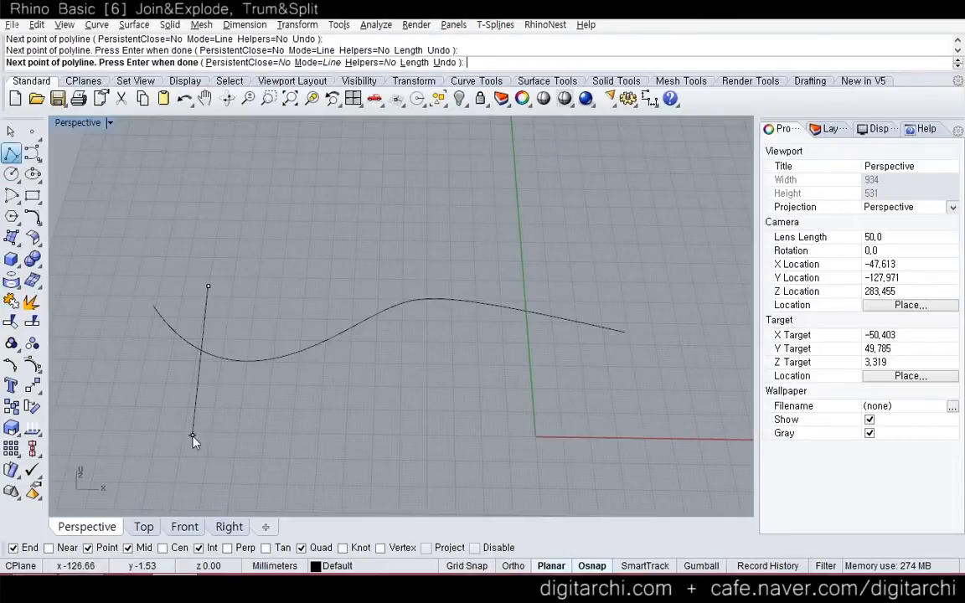
{"action": "key", "text": "Return"}
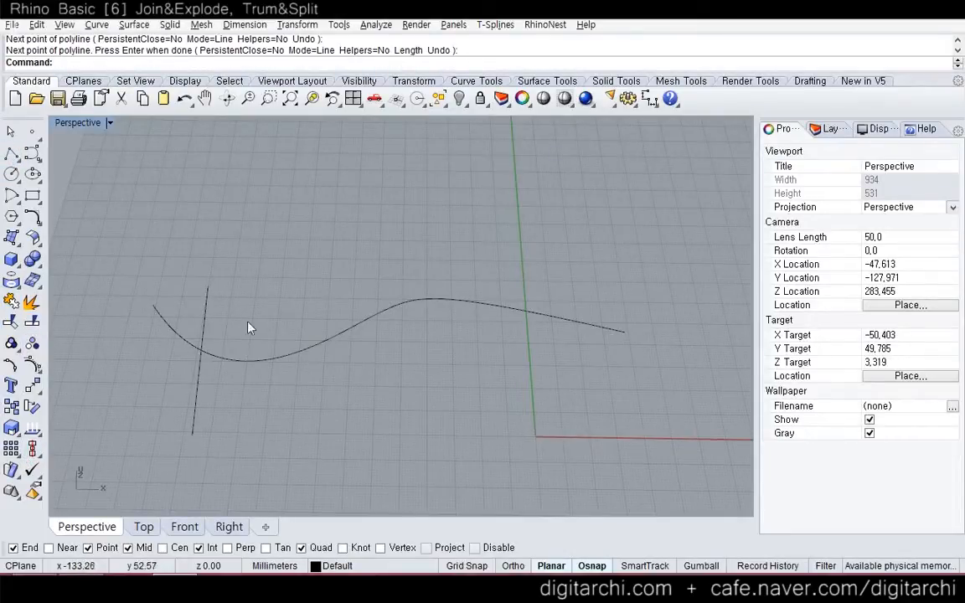
- Draw a second, longer single-segment line crossing the middle of the S-shaped curve
{"action": "right_click_drag", "start_coordinate": [225, 397], "coordinate": [287, 381]}
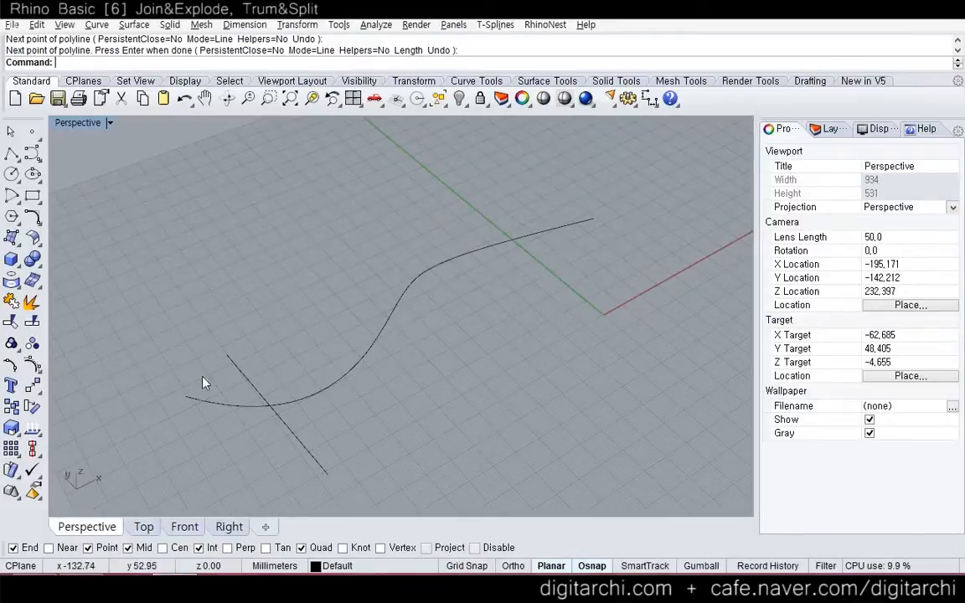
{"action": "left_click", "coordinate": [11, 153]}
{"action": "left_click", "coordinate": [236, 297]}
{"action": "left_click", "coordinate": [512, 392]}
{"action": "key", "text": "Return"}
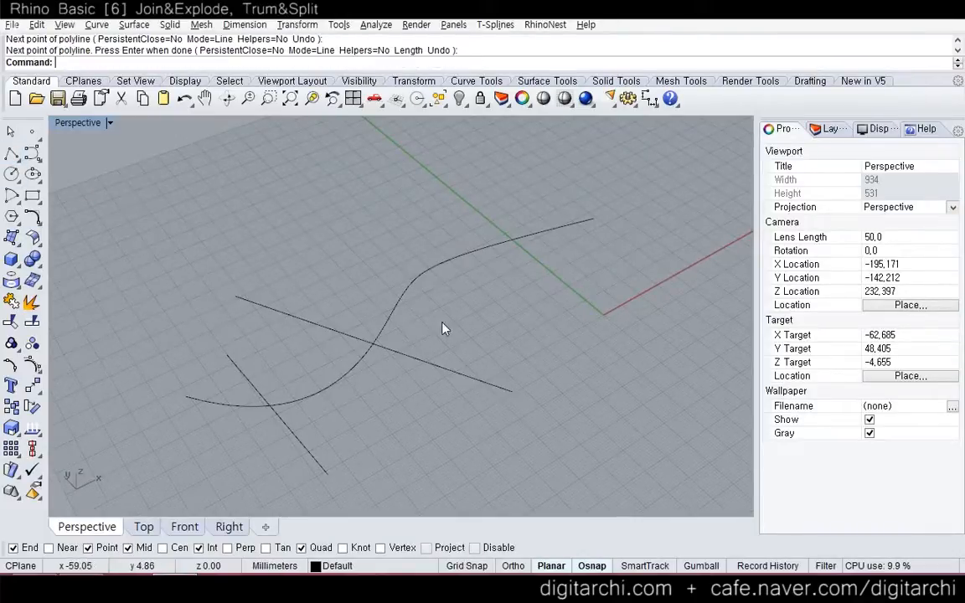
- Draw a third single-segment line crossing the S-shaped curve near the Y axis
{"action": "key", "text": "Return"}
{"action": "left_click", "coordinate": [473, 195]}
{"action": "left_click", "coordinate": [470, 334]}
{"action": "key", "text": "Return"}
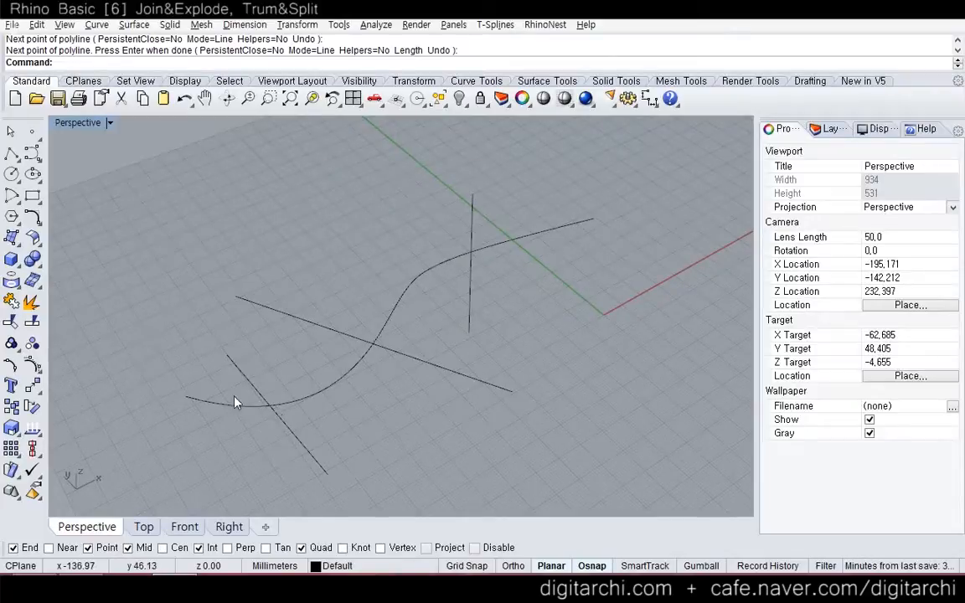
{"action": "left_click_drag", "start_coordinate": [180, 384], "coordinate": [209, 371]}
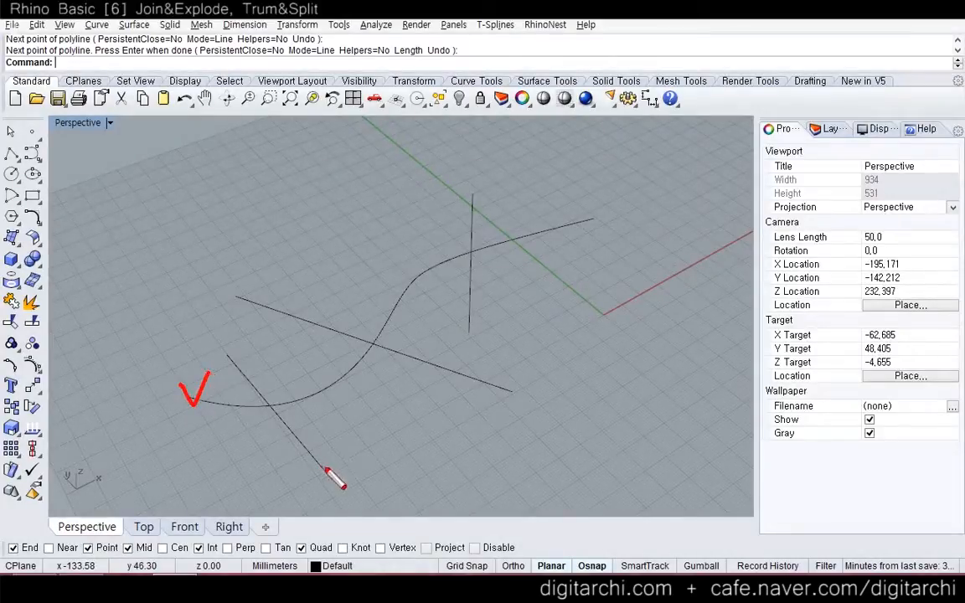
{"action": "left_click_drag", "start_coordinate": [333, 460], "coordinate": [336, 471]}
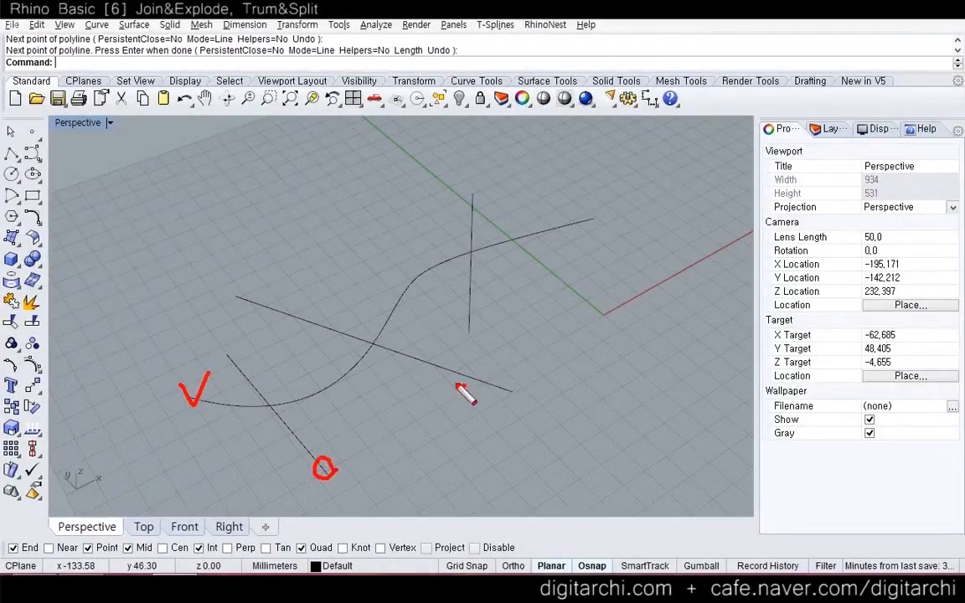
{"action": "left_click_drag", "start_coordinate": [458, 386], "coordinate": [469, 374]}
{"action": "left_click_drag", "start_coordinate": [467, 317], "coordinate": [468, 336]}
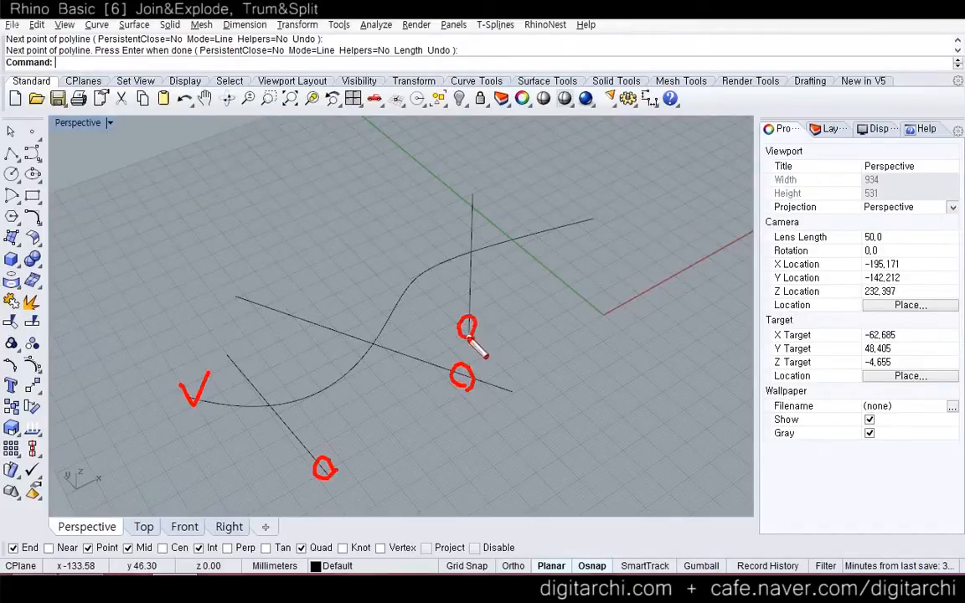
{"action": "right_click", "coordinate": [35, 319]}
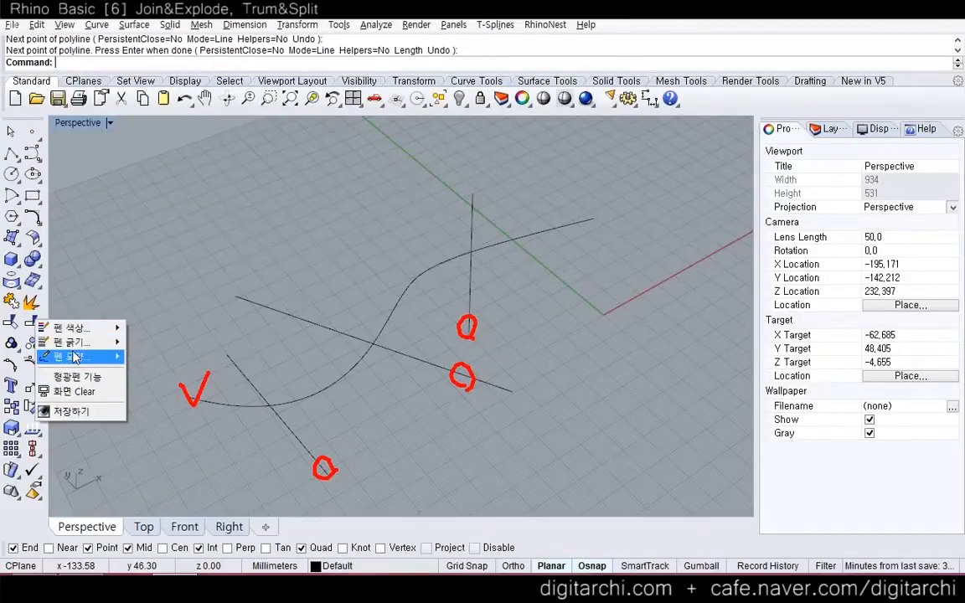
{"action": "mouse_move", "coordinate": [92, 356]}
{"action": "left_click", "coordinate": [154, 400]}
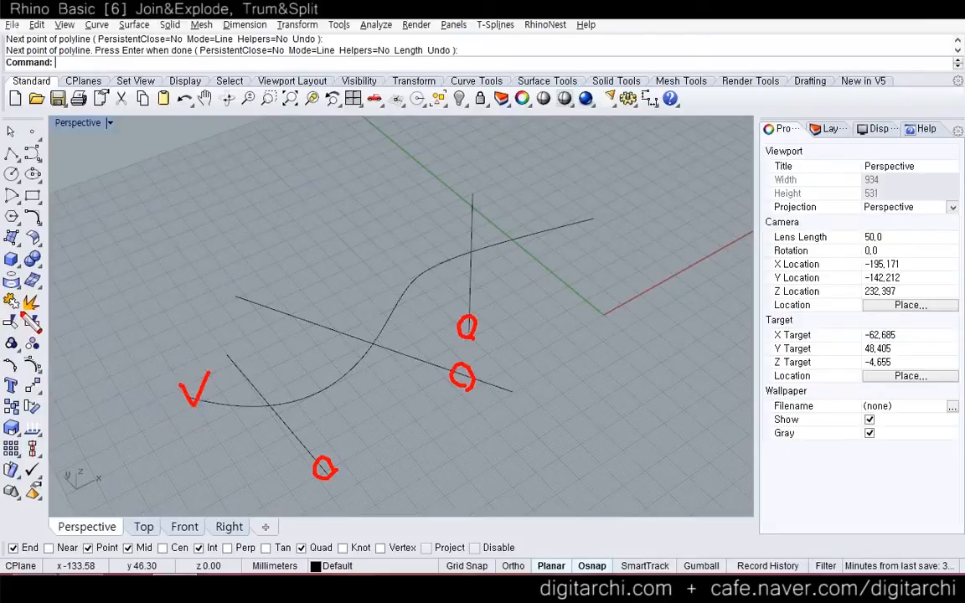
{"action": "left_click_drag", "start_coordinate": [21, 311], "coordinate": [47, 339]}
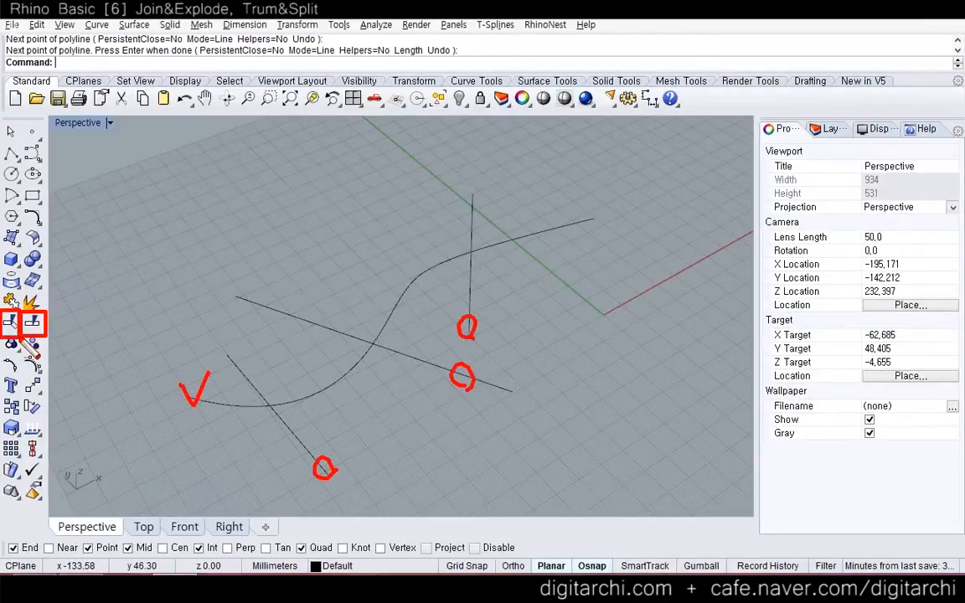
{"action": "key", "text": "Escape"}
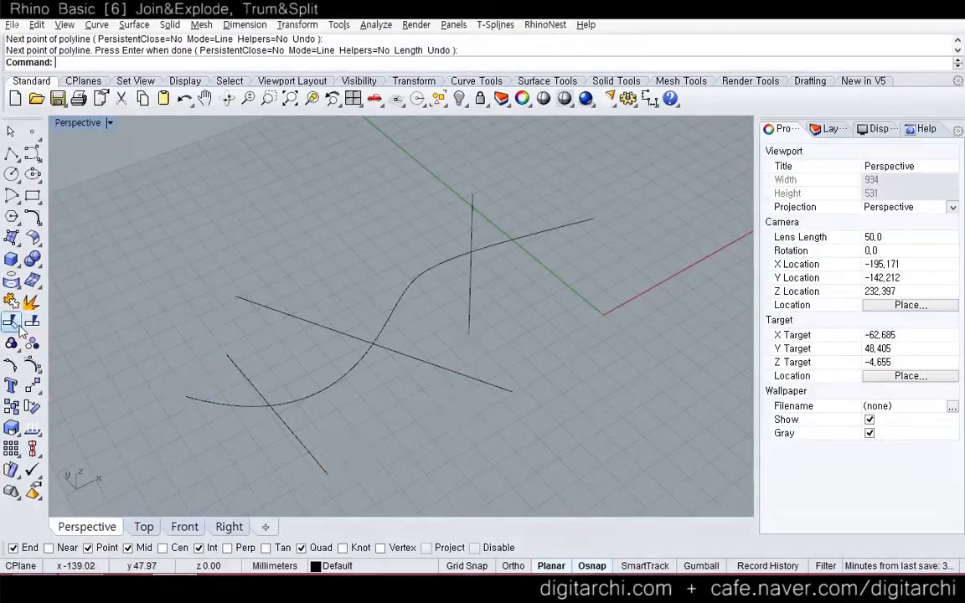
- Trim off the S-shaped curve's short starting piece, using the first crossing line as the cutting object
{"action": "left_click", "coordinate": [11, 322]}
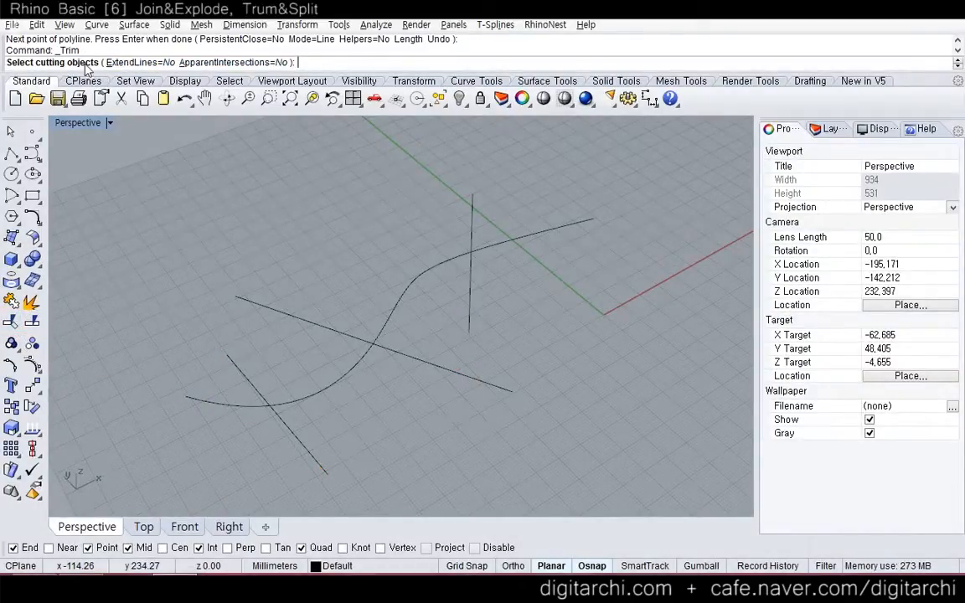
{"action": "left_click", "coordinate": [240, 387]}
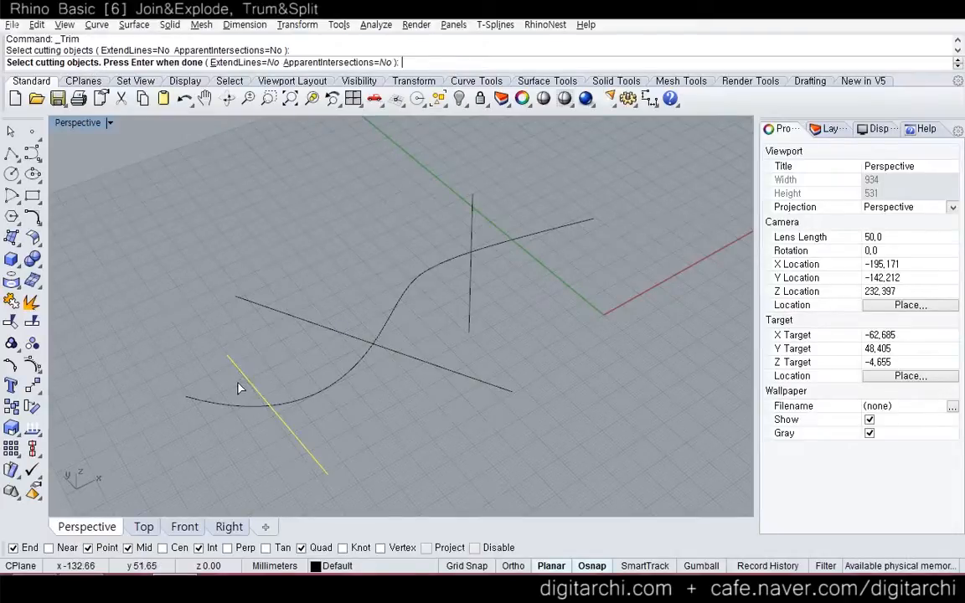
{"action": "key", "text": "Return"}
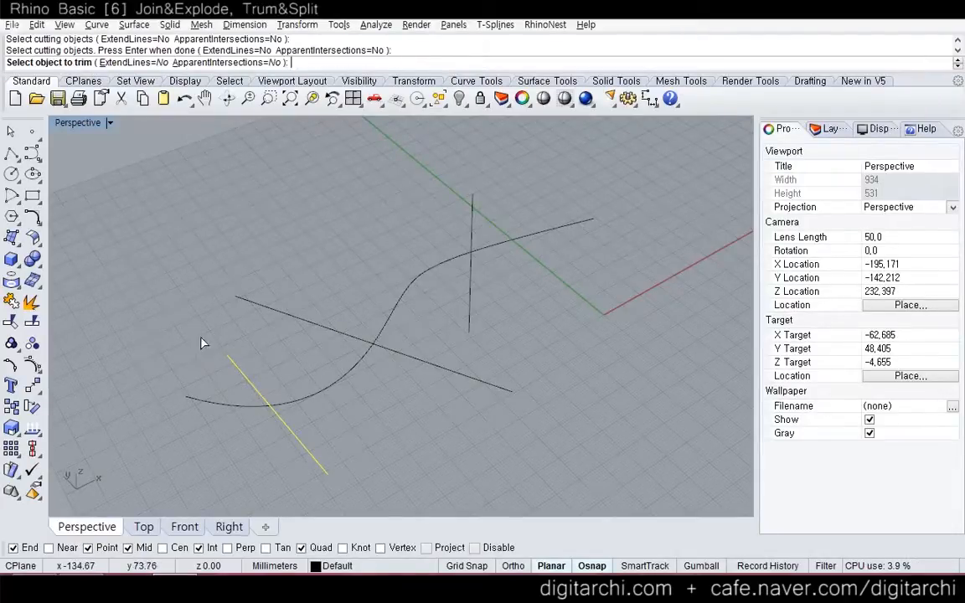
{"action": "left_click", "coordinate": [258, 411]}
{"action": "key", "text": "Return"}
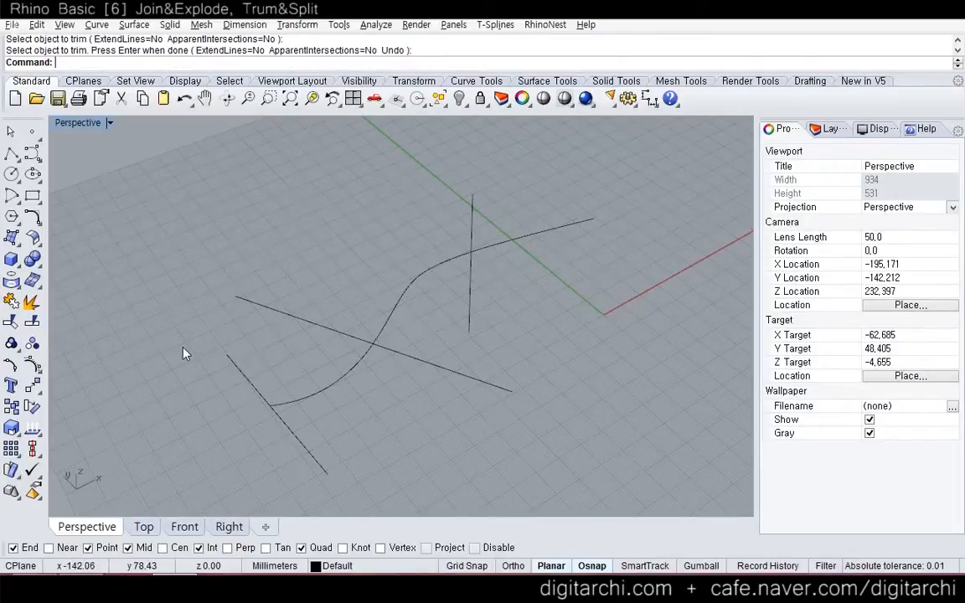
- Undo the trim of the S-shaped curve, and leave the restarted Trim command without choosing cutting objects
{"action": "key", "text": "ctrl+z"}
{"action": "key", "text": "Escape"}
{"action": "right_click_drag", "start_coordinate": [34, 352], "coordinate": [63, 337], "text": "shift"}
{"action": "key", "text": "Return"}
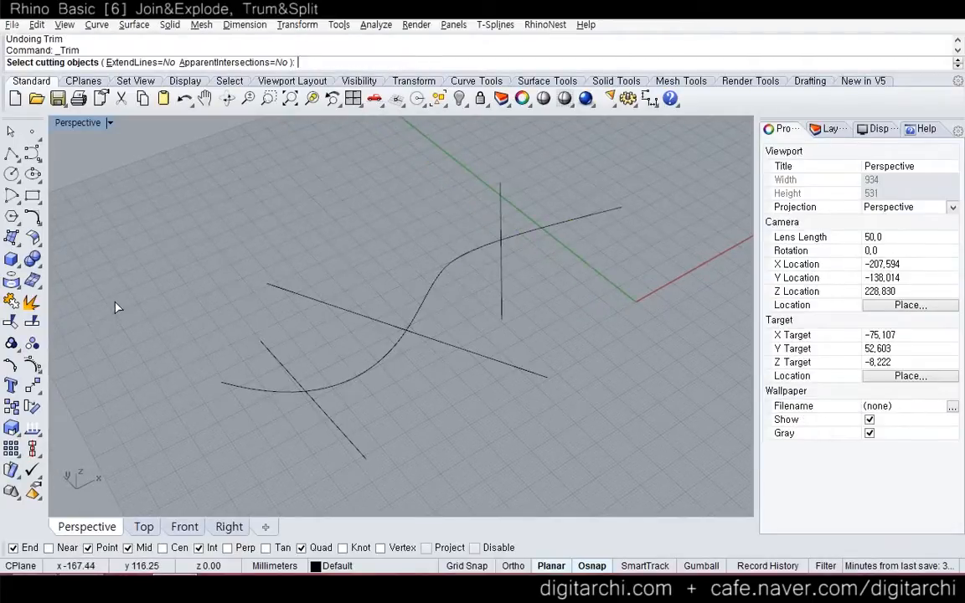
{"action": "key", "text": "Escape"}
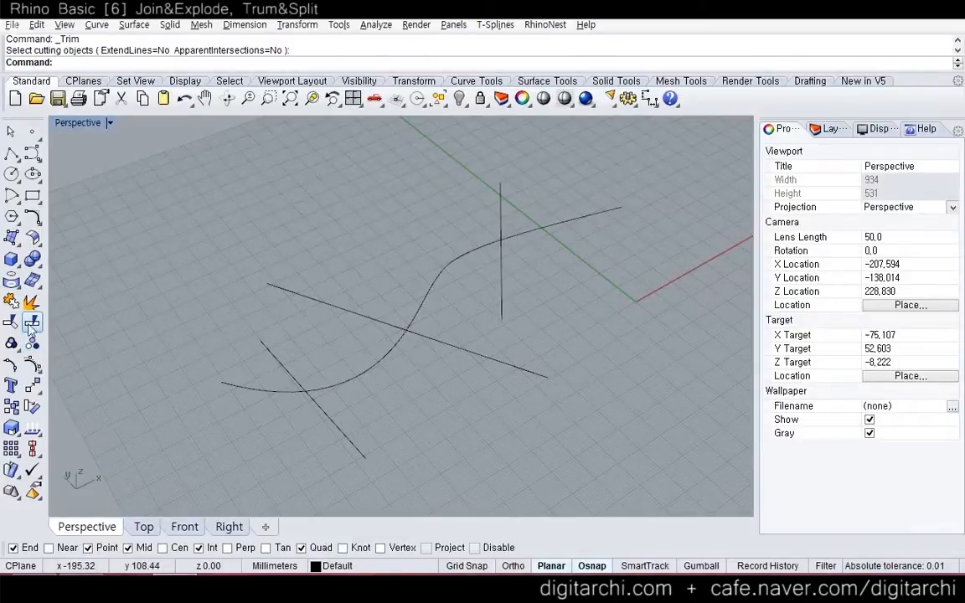
{"action": "right_click_drag", "start_coordinate": [240, 324], "coordinate": [237, 291], "text": "shift"}
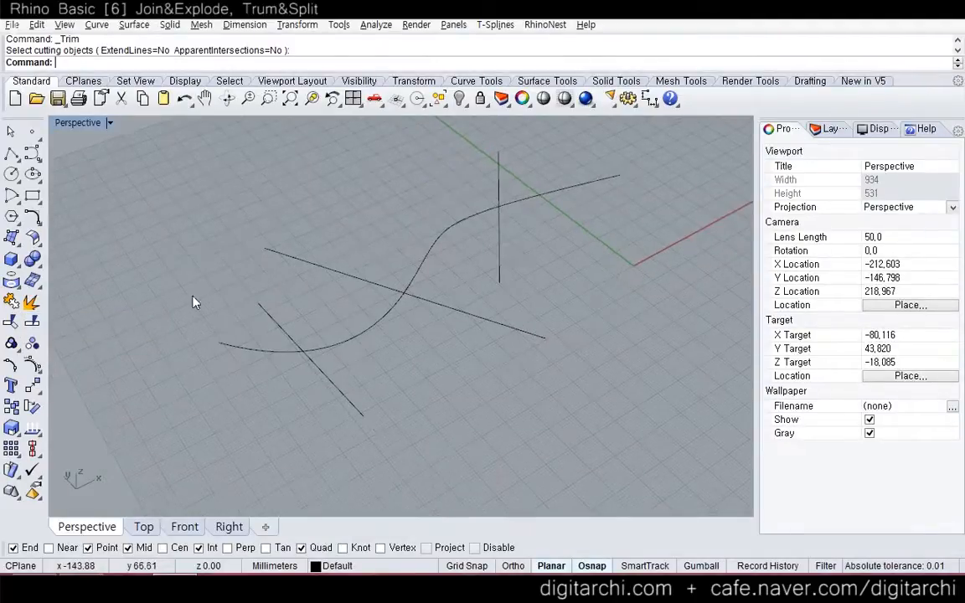
{"action": "right_click", "coordinate": [37, 321]}
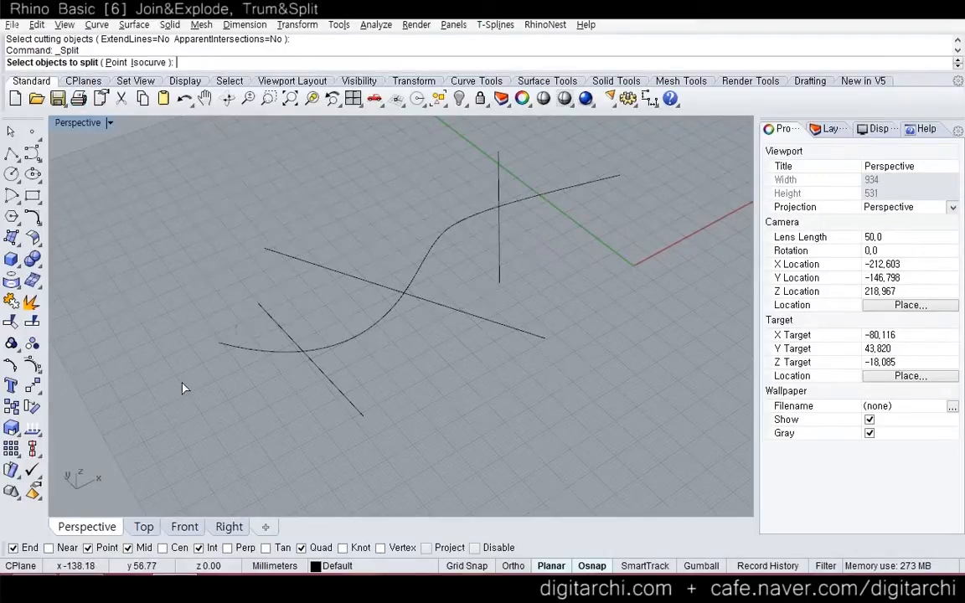
{"action": "left_click", "coordinate": [252, 349]}
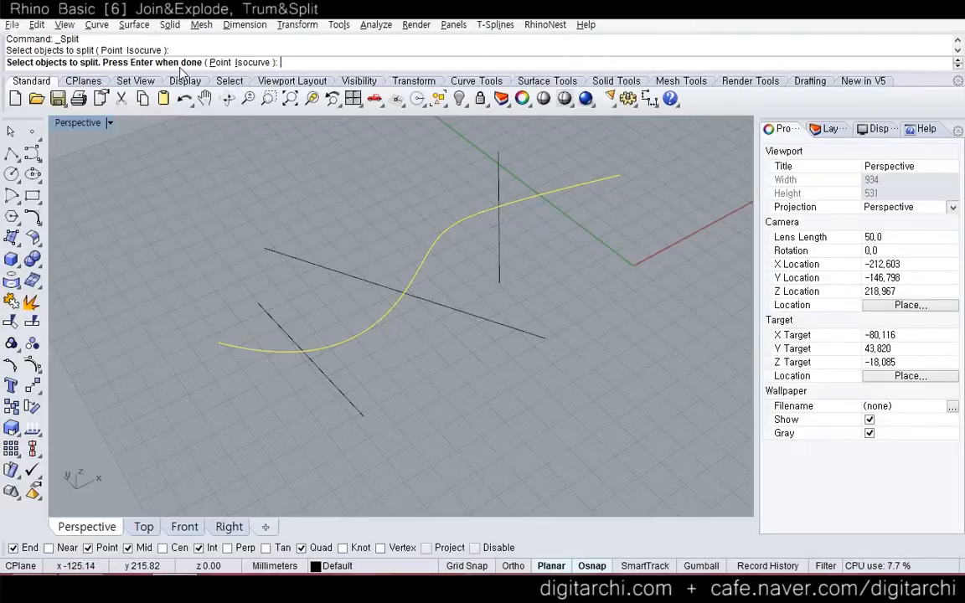
{"action": "right_click", "coordinate": [136, 131]}
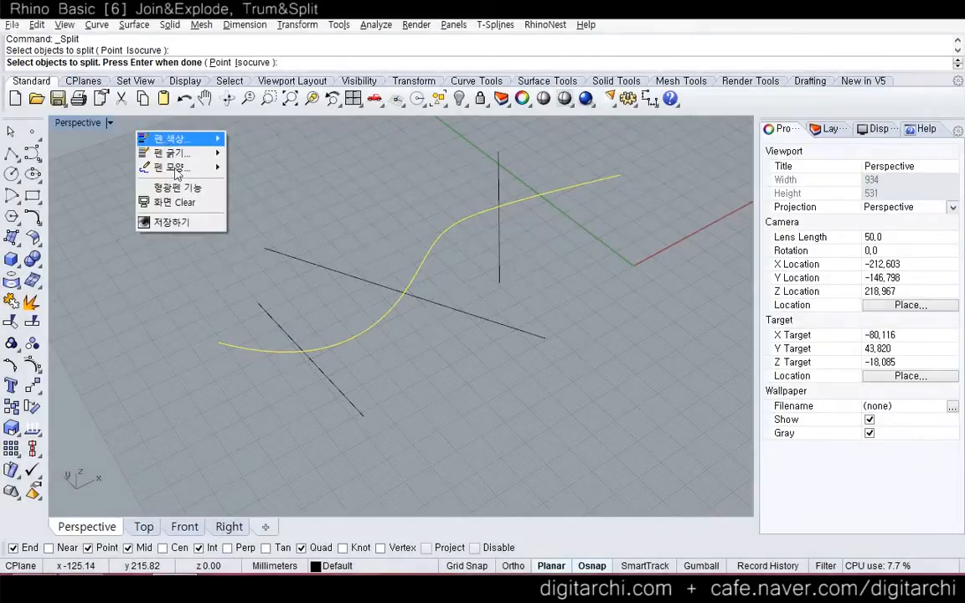
{"action": "mouse_move", "coordinate": [172, 166]}
{"action": "left_click", "coordinate": [250, 195]}
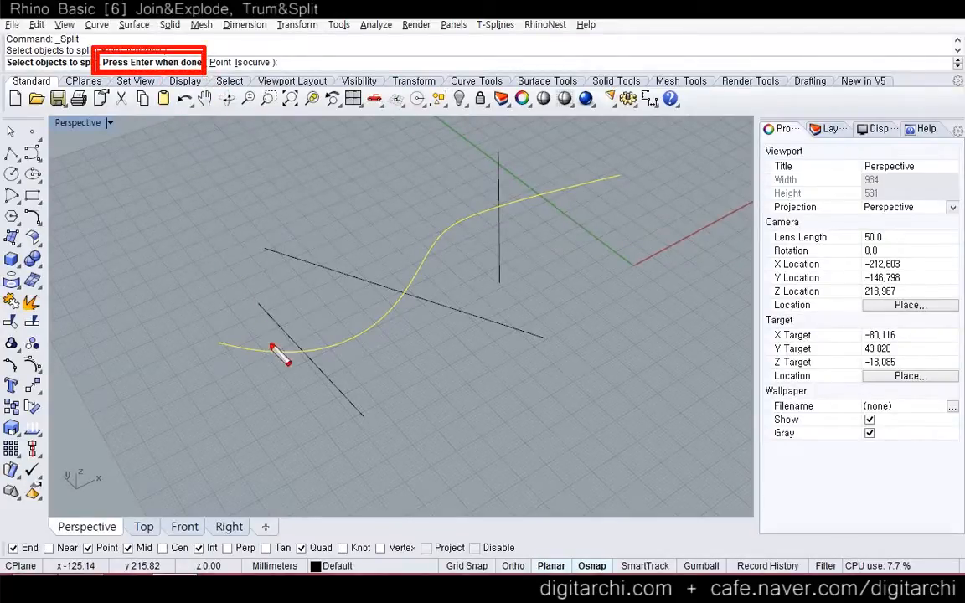
{"action": "right_click", "coordinate": [274, 220]}
{"action": "mouse_move", "coordinate": [311, 254]}
{"action": "left_click", "coordinate": [391, 253]}
{"action": "mouse_move", "coordinate": [232, 295]}
{"action": "left_mouse_down"}
{"action": "mouse_move", "coordinate": [260, 312]}
{"action": "mouse_move", "coordinate": [271, 293]}
{"action": "left_mouse_up"}
{"action": "left_click_drag", "start_coordinate": [274, 249], "coordinate": [305, 249]}
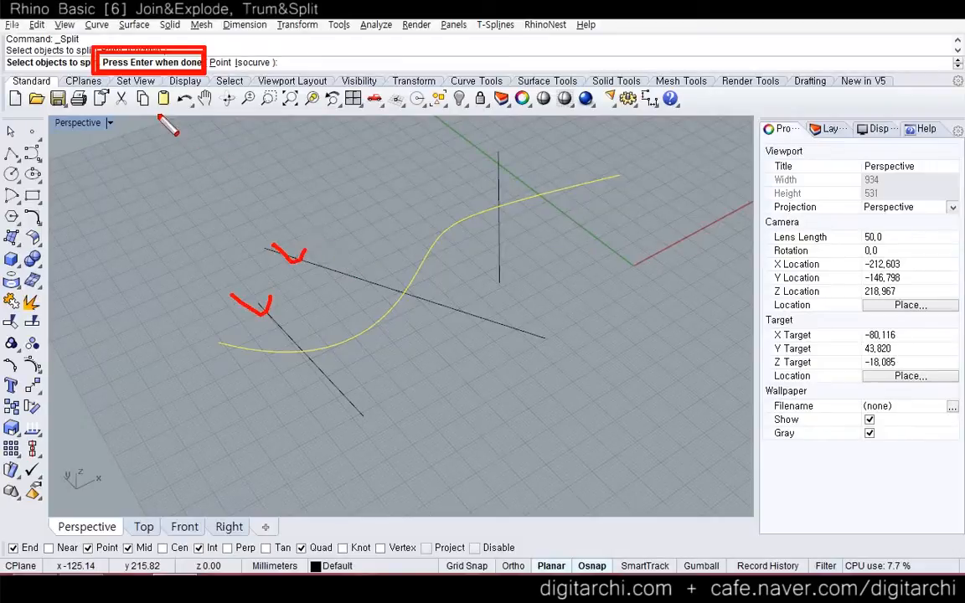
{"action": "key", "text": "Escape"}
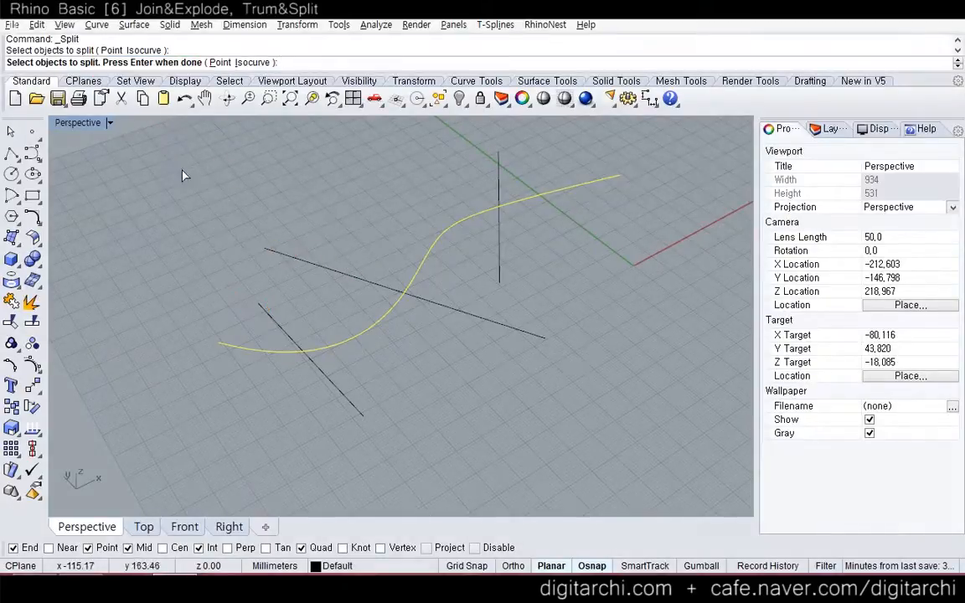
{"action": "key", "text": "Escape"}
- Split the S-shaped curve, using the first crossing line as the cutting object
{"action": "right_click_drag", "start_coordinate": [265, 360], "coordinate": [238, 354], "text": "shift"}
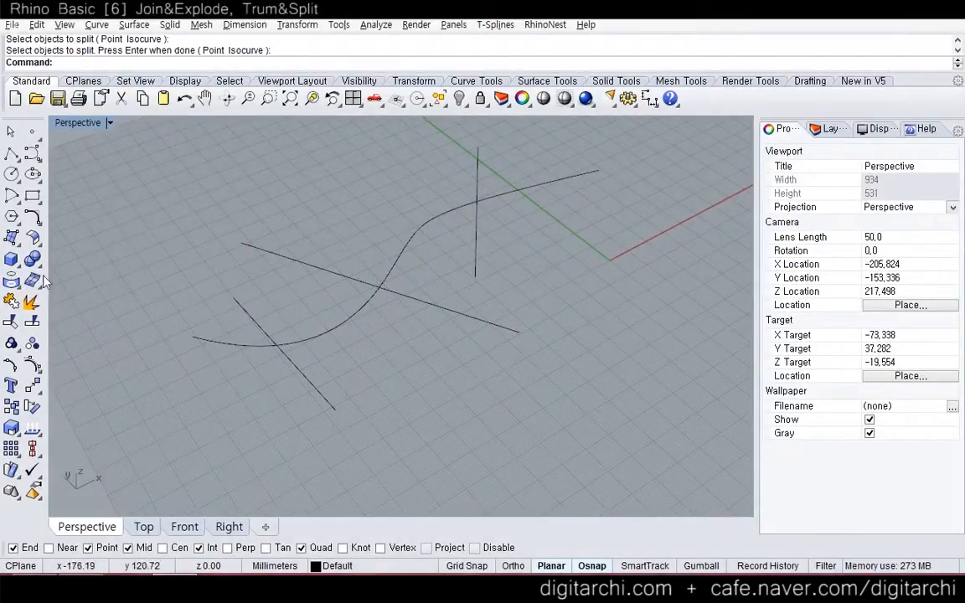
{"action": "left_click", "coordinate": [32, 322]}
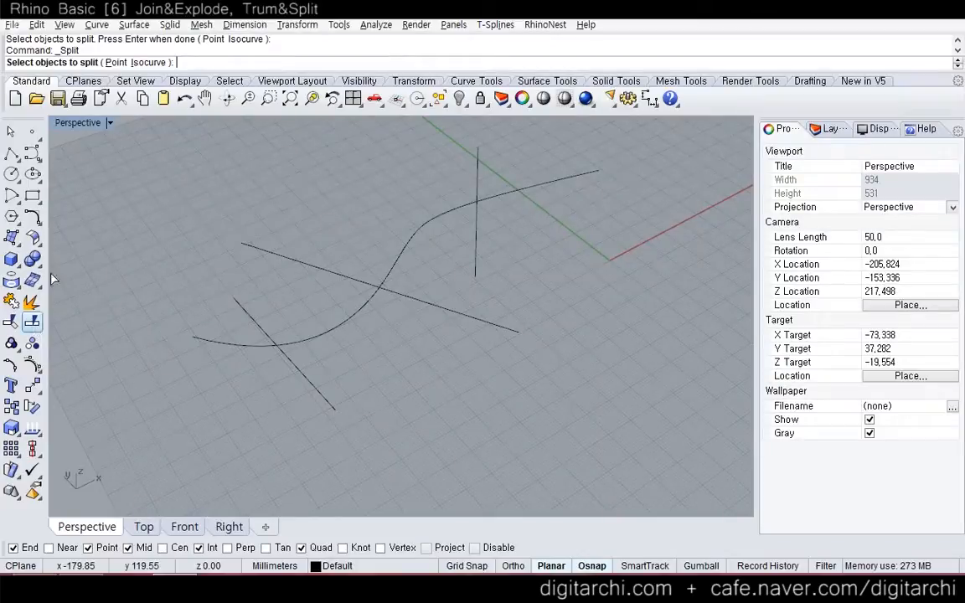
{"action": "left_click", "coordinate": [196, 339]}
{"action": "key", "text": "Return"}
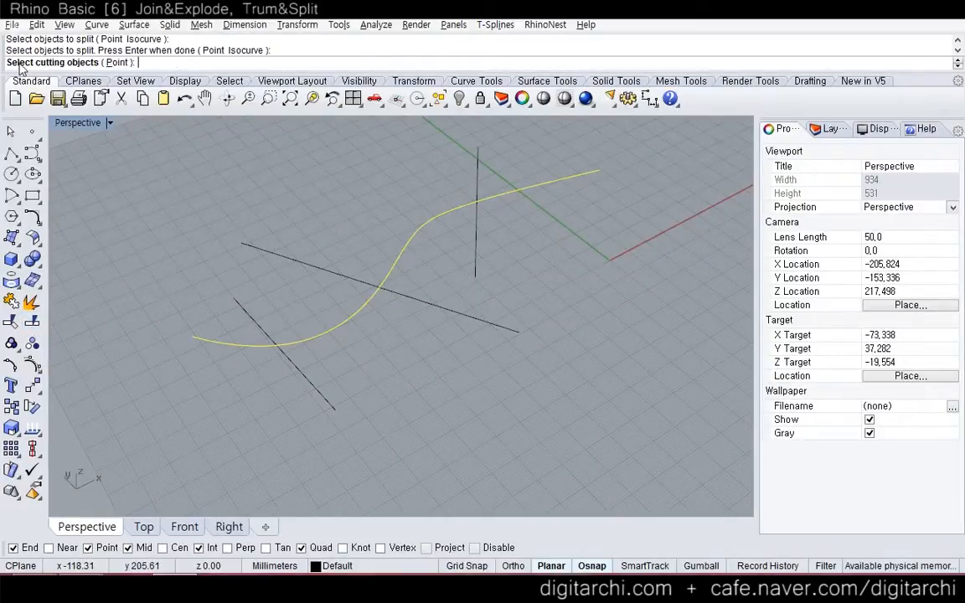
{"action": "left_click", "coordinate": [252, 318]}
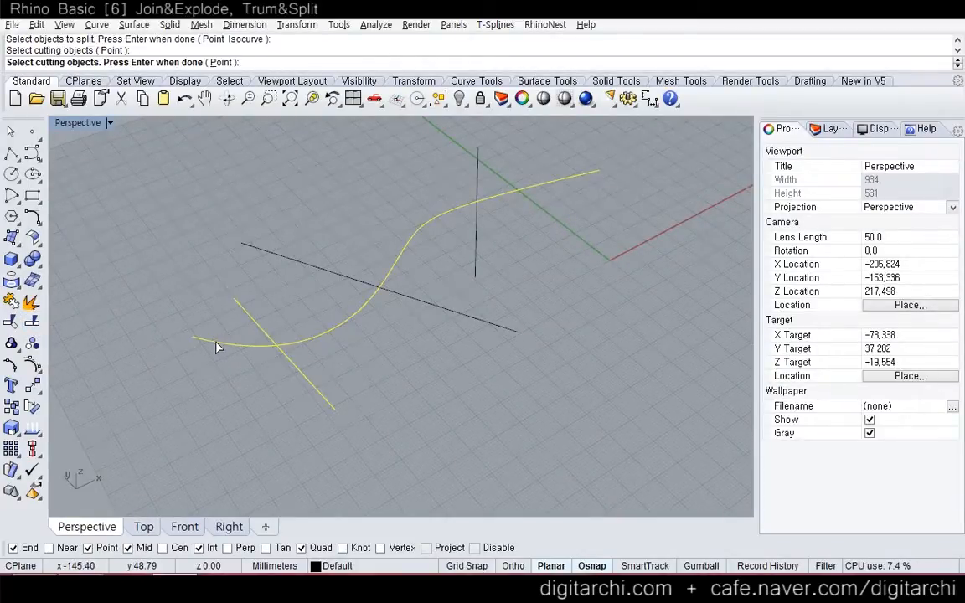
{"action": "key", "text": "Return"}
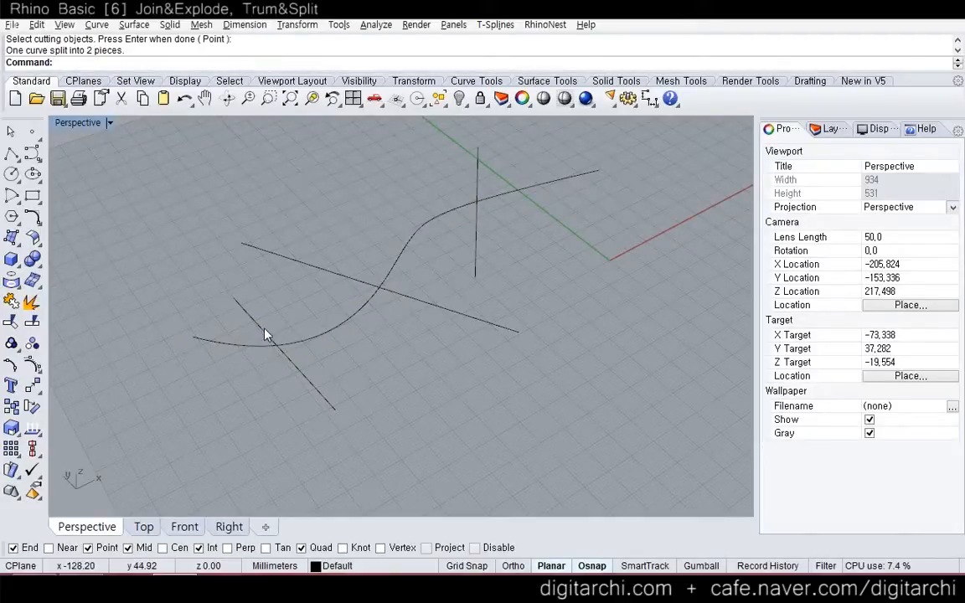
- Select the two pieces of the split S-shaped curve, separately and together, to check where it was divided
{"action": "left_click", "coordinate": [264, 335]}
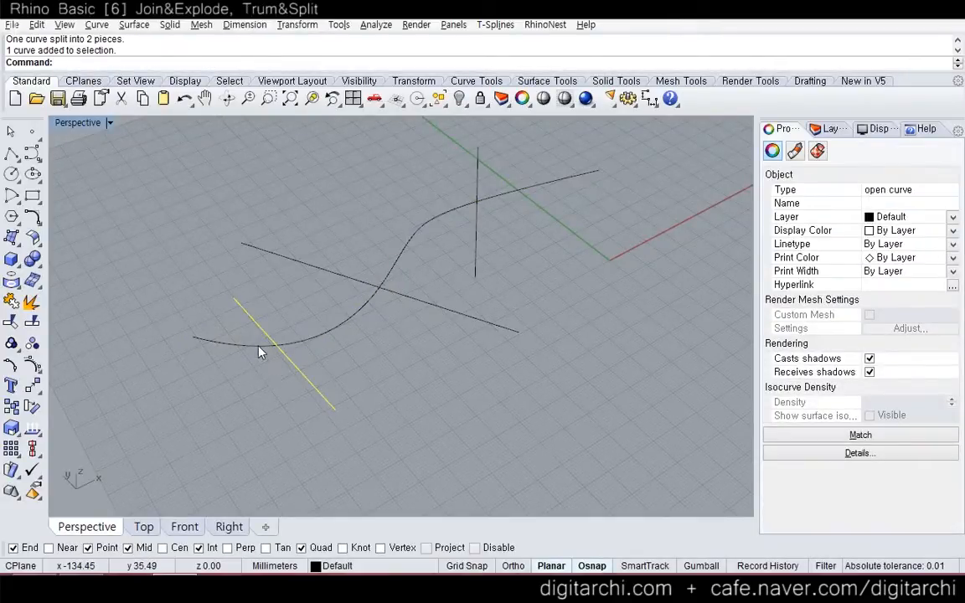
{"action": "left_click", "coordinate": [259, 347]}
{"action": "left_click", "coordinate": [286, 344]}
{"action": "left_click", "coordinate": [256, 347]}
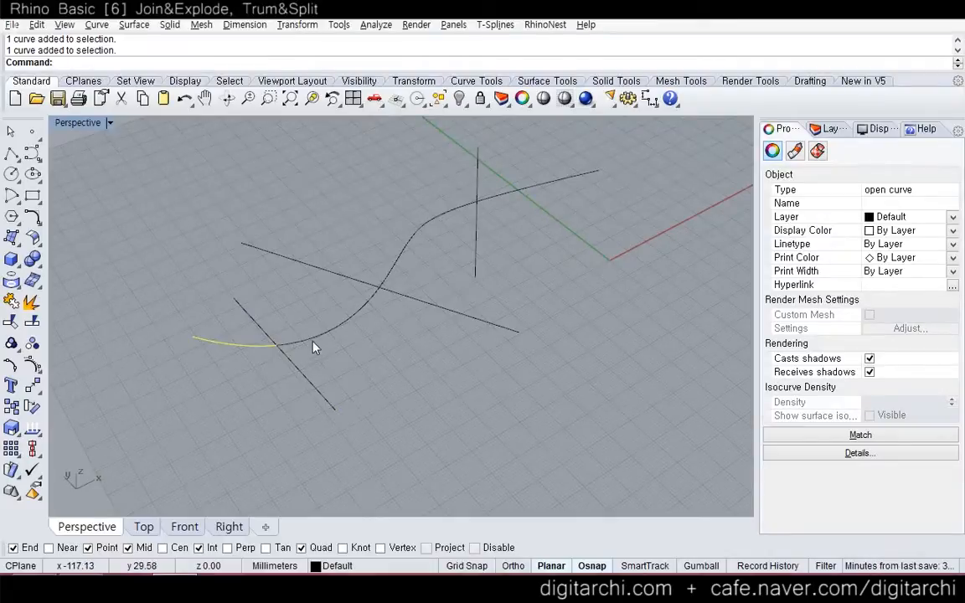
{"action": "left_click", "coordinate": [289, 343]}
{"action": "left_click", "coordinate": [262, 346], "text": "shift"}
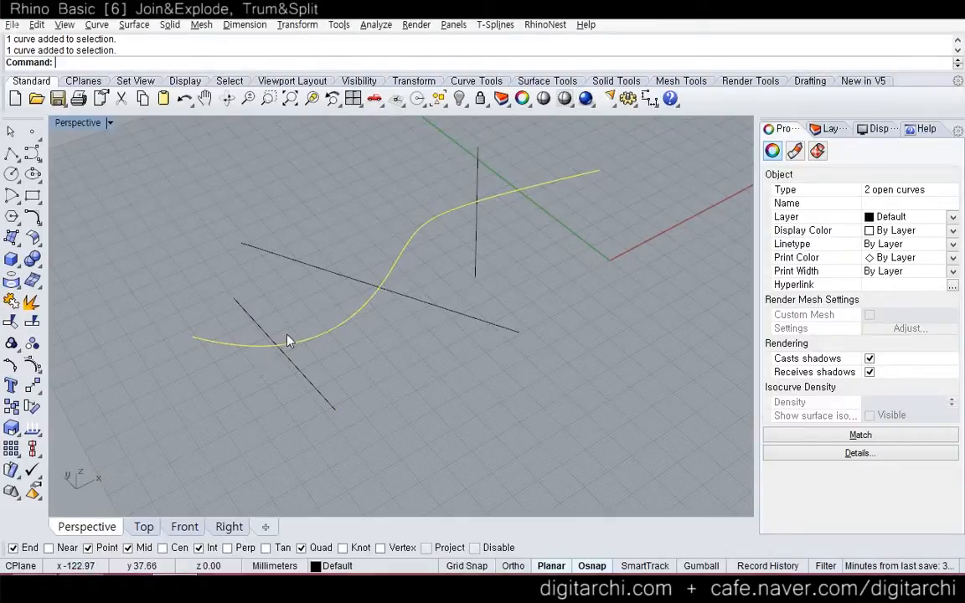
{"action": "left_click", "coordinate": [293, 340]}
- Join the two pieces of the S-shaped curve into one, and explode it back into separate segments
{"action": "left_click", "coordinate": [289, 342]}
{"action": "left_click", "coordinate": [256, 346], "text": "shift"}
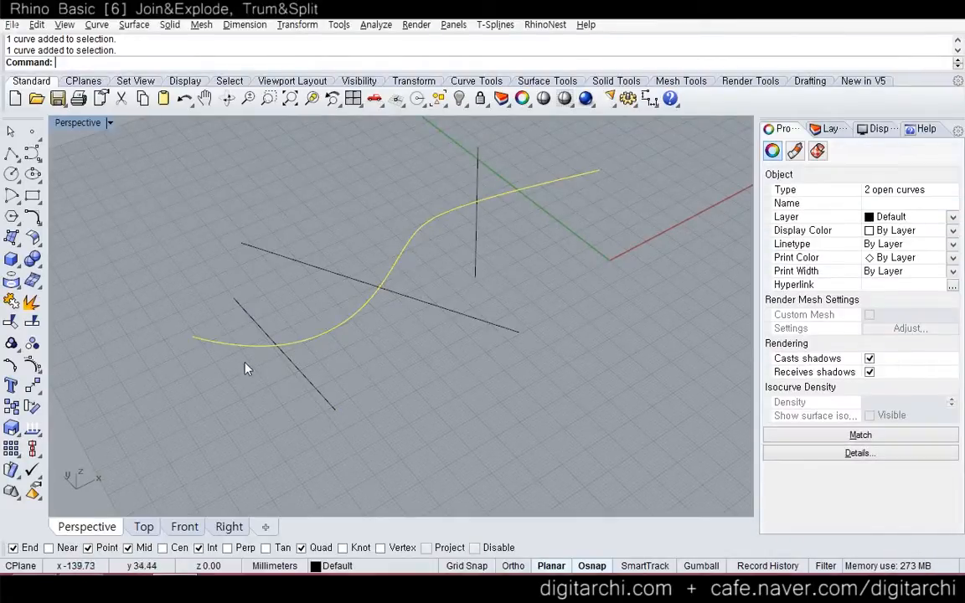
{"action": "left_click", "coordinate": [11, 302]}
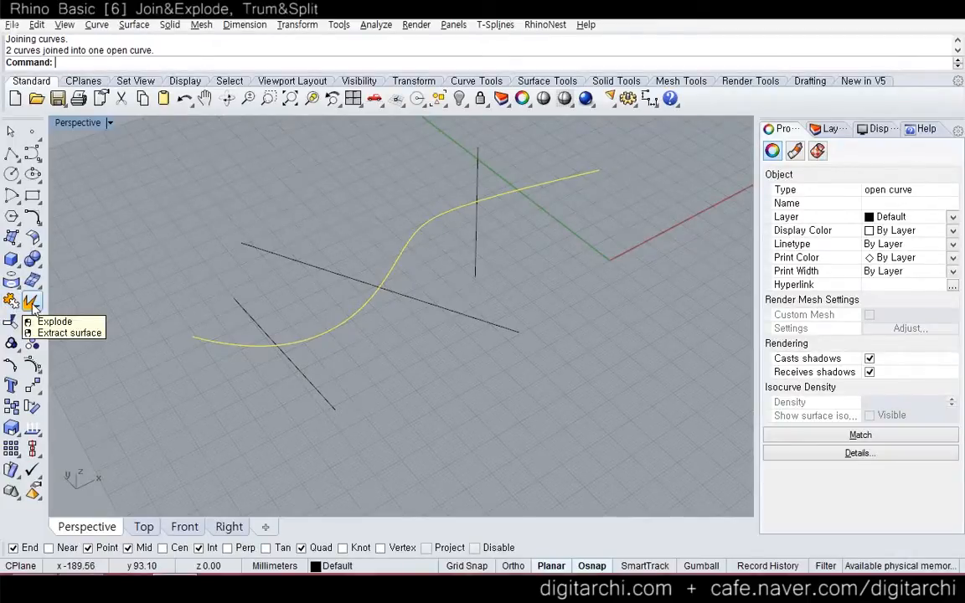
{"action": "left_click", "coordinate": [32, 304]}
{"action": "left_click", "coordinate": [210, 368]}
{"action": "left_click", "coordinate": [254, 345]}
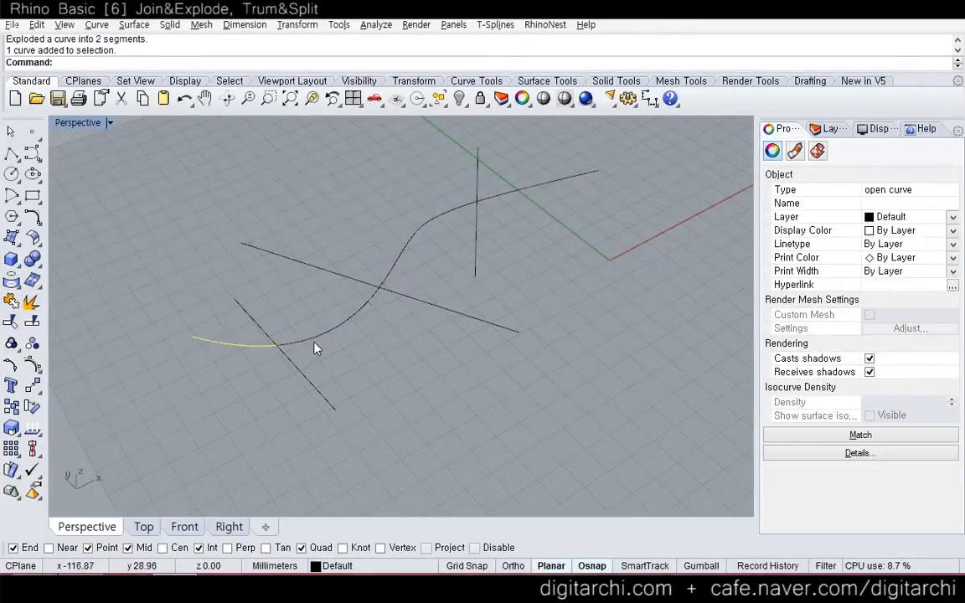
- Join the short starting segment and the rest of the S-shaped curve again
{"action": "left_click", "coordinate": [295, 343]}
{"action": "left_click", "coordinate": [224, 344], "text": "shift"}
{"action": "left_click", "coordinate": [11, 303]}
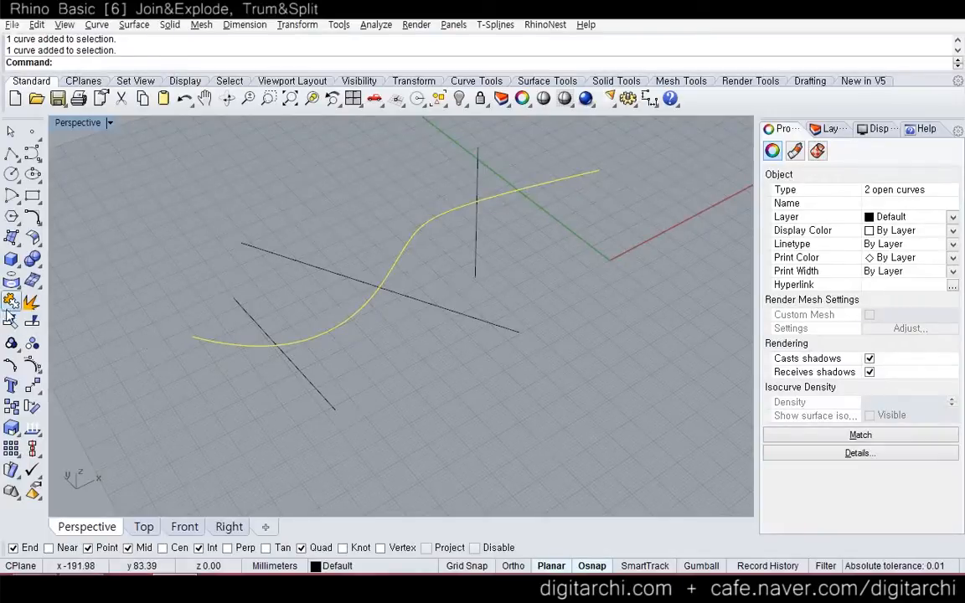
- Turn on the joined curve's control points and examine the point where the first line crosses it
{"action": "left_click", "coordinate": [233, 350]}
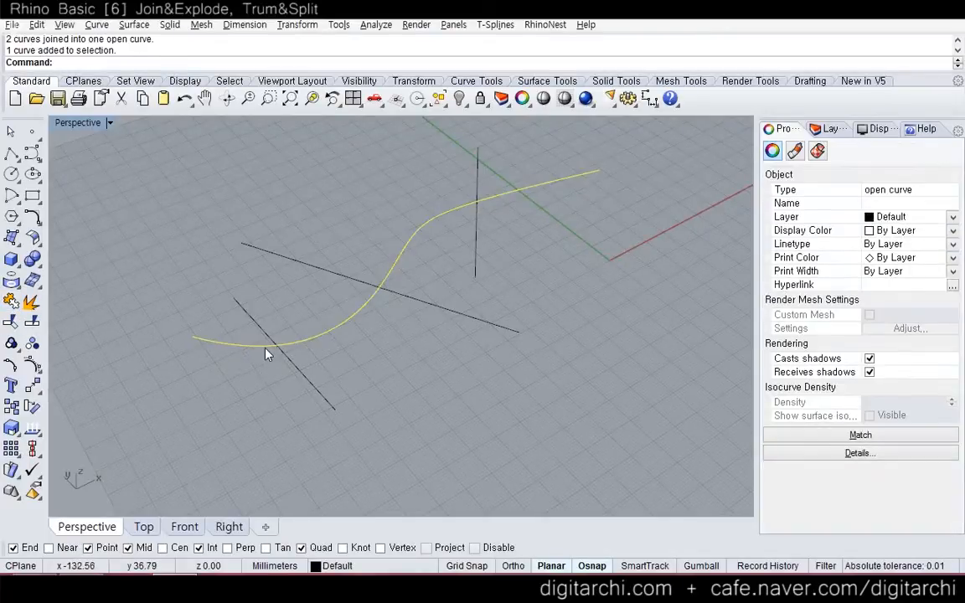
{"action": "key", "text": "F10"}
{"action": "scroll", "coordinate": [278, 359], "scroll_direction": "up", "scroll_amount": 5}
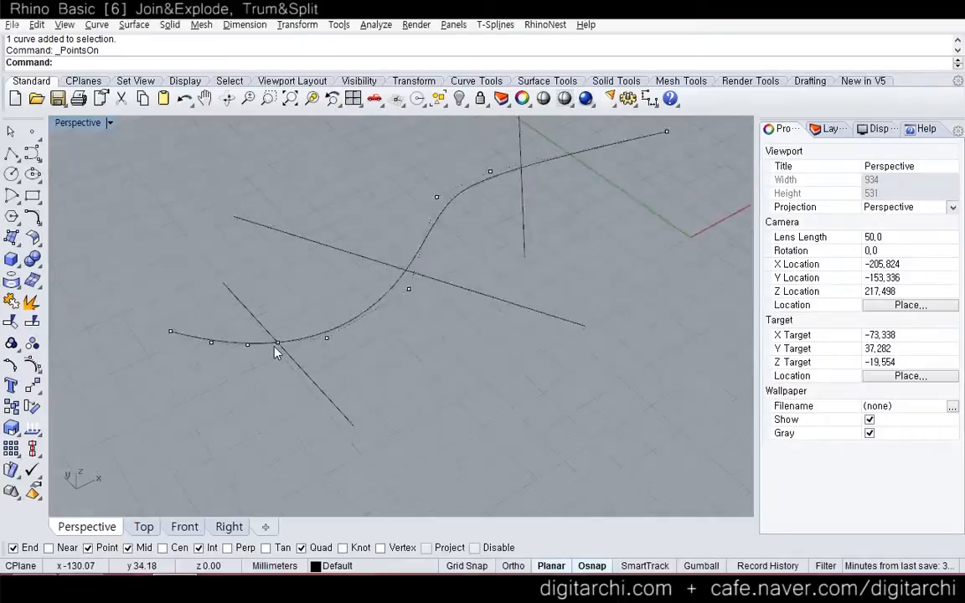
{"action": "left_click", "coordinate": [289, 332]}
{"action": "right_click_drag", "start_coordinate": [295, 351], "coordinate": [312, 366]}
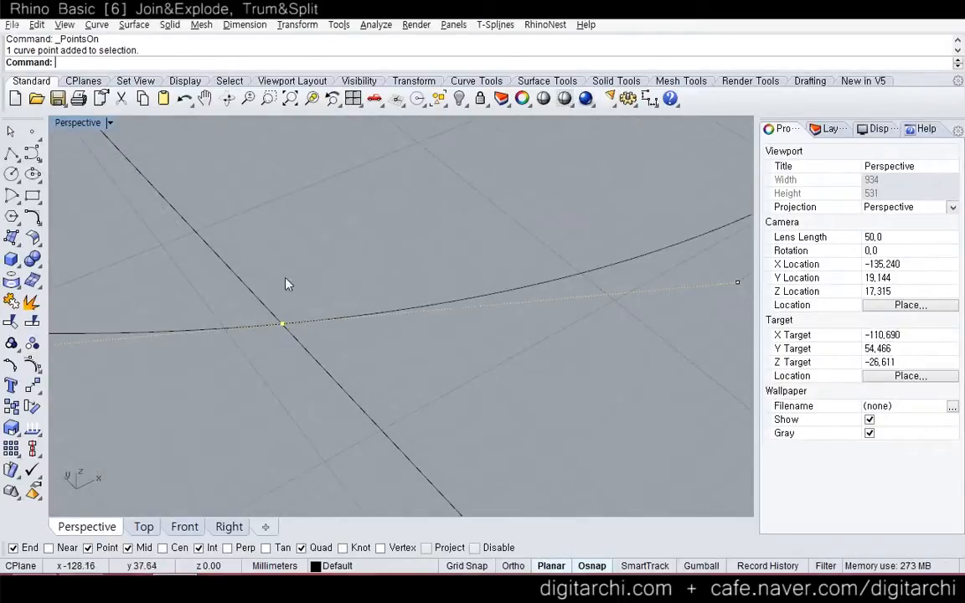
{"action": "scroll", "coordinate": [306, 357], "scroll_direction": "down", "scroll_amount": 6}
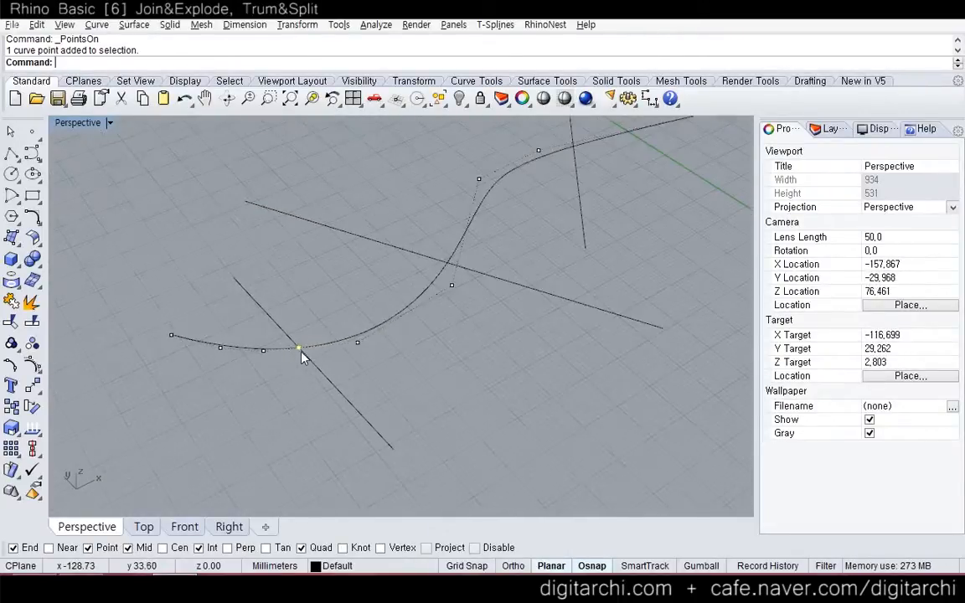
- Extrude the joined S-shaped curve upward into a surface, and undo the extrusion
{"action": "left_click", "coordinate": [273, 352]}
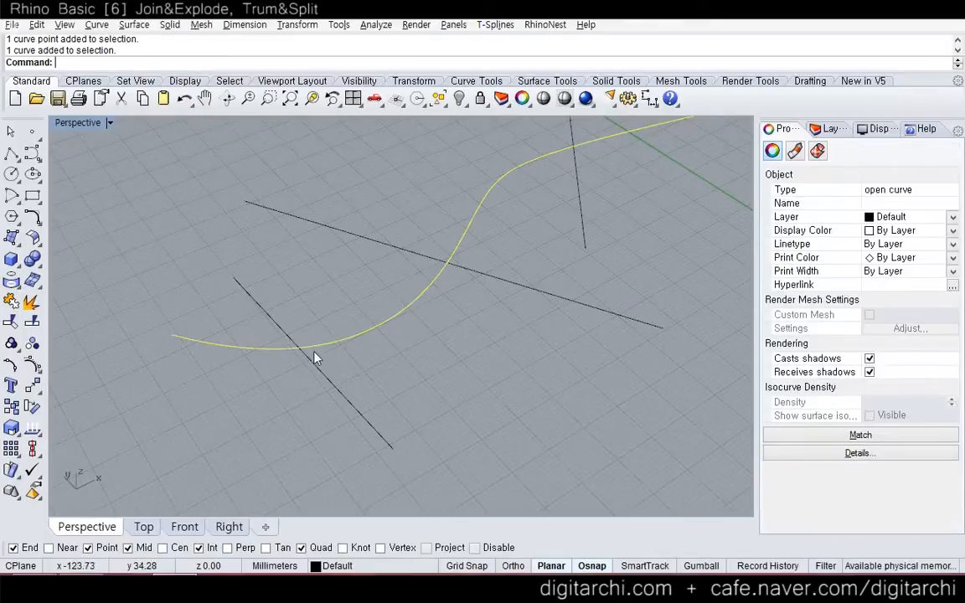
{"action": "scroll", "coordinate": [297, 355], "scroll_direction": "down", "scroll_amount": 4}
{"action": "type", "text": "ext"}
{"action": "key", "text": "Return"}
{"action": "left_click", "coordinate": [172, 218]}
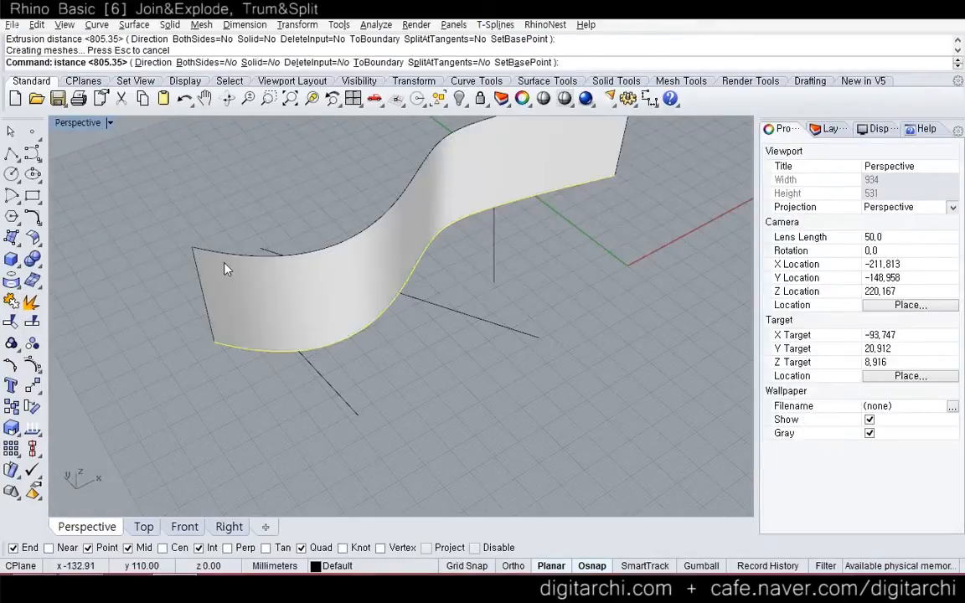
{"action": "right_click_drag", "start_coordinate": [291, 335], "coordinate": [319, 356]}
{"action": "key", "text": "ctrl+z"}
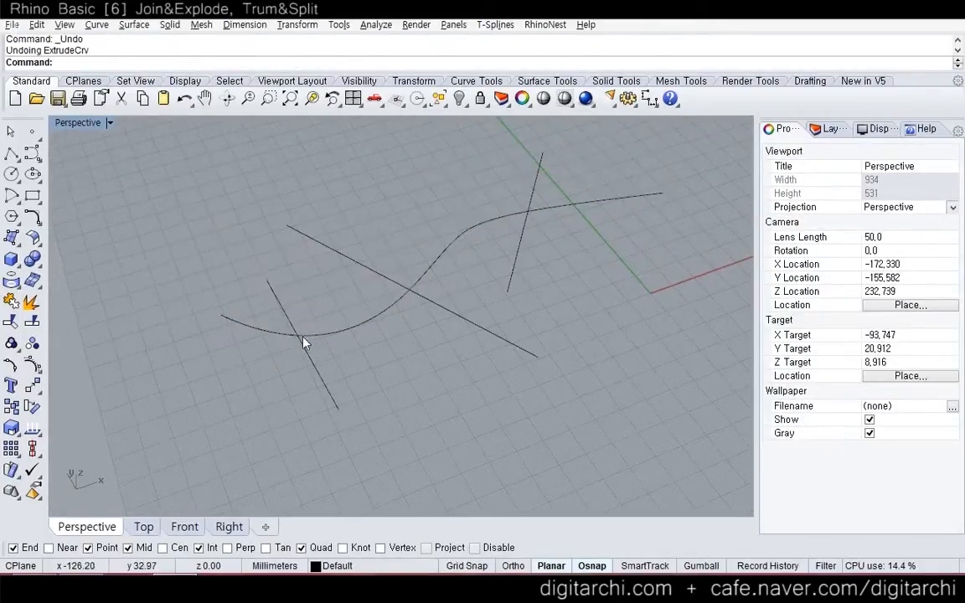
- Show the S-shaped curve's control points once more, inspect the one at the joint, and hide them
{"action": "scroll", "coordinate": [302, 342], "scroll_direction": "up", "scroll_amount": 3}
{"action": "left_click", "coordinate": [259, 336]}
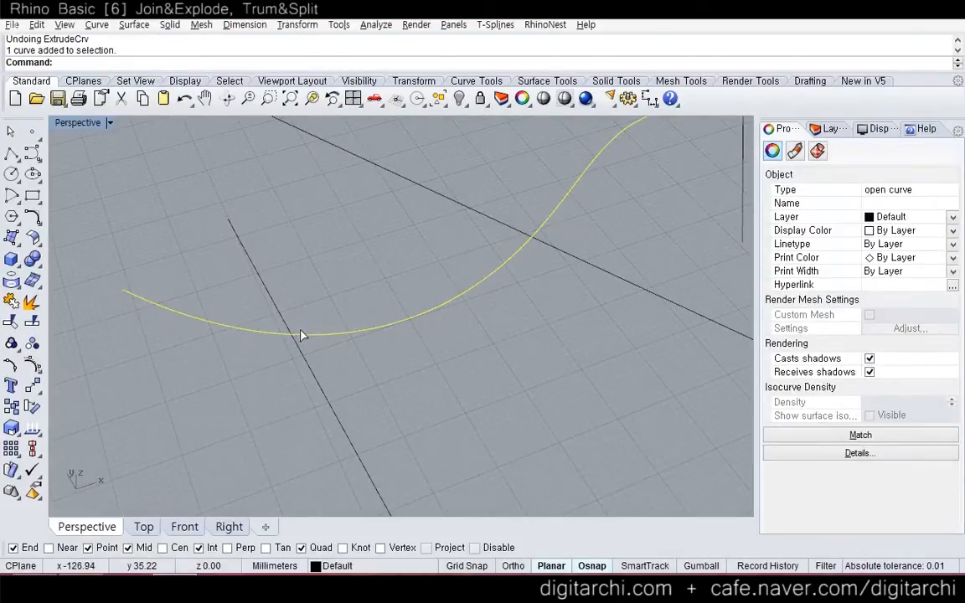
{"action": "key", "text": "F10"}
{"action": "scroll", "coordinate": [301, 329], "scroll_direction": "up", "scroll_amount": 5}
{"action": "left_click_drag", "start_coordinate": [260, 320], "coordinate": [314, 373]}
{"action": "scroll", "coordinate": [286, 352], "scroll_direction": "down", "scroll_amount": 5}
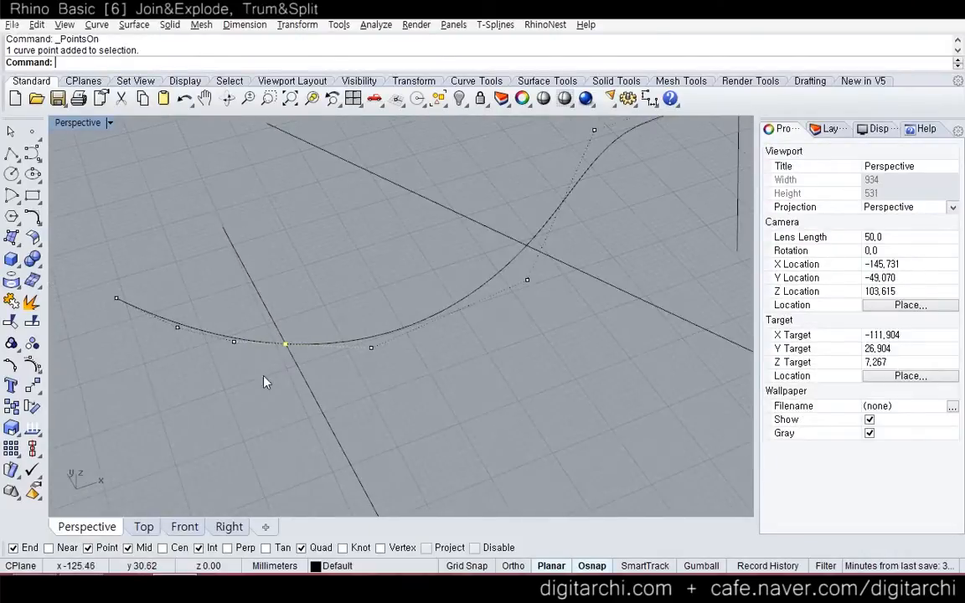
{"action": "key", "text": "Escape"}
- Draw a long single-segment line starting near the origin and running away roughly in line with the Y axis
{"action": "right_click_drag", "start_coordinate": [287, 388], "coordinate": [356, 401]}
{"action": "type", "text": "l"}
{"action": "key", "text": "Return"}
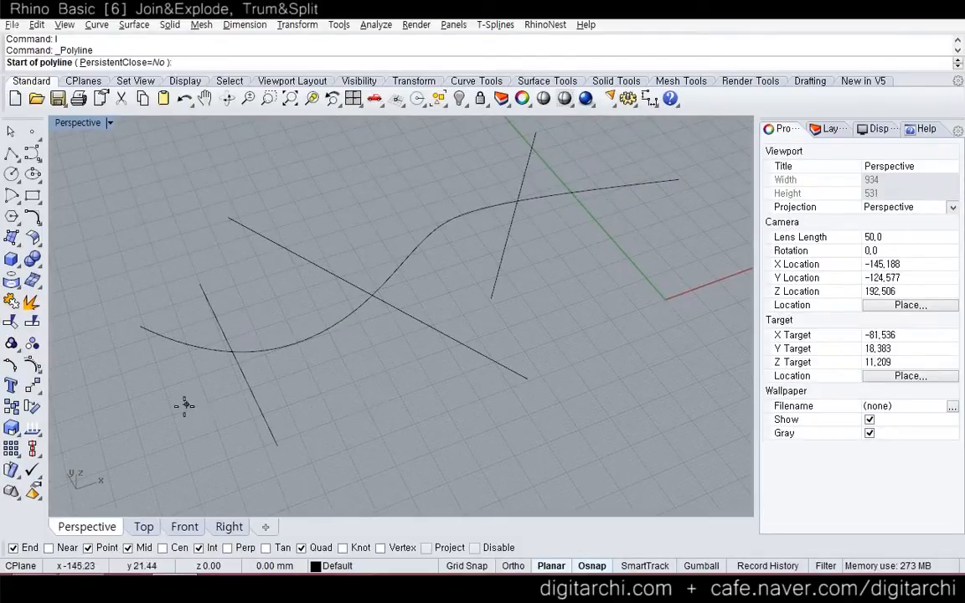
{"action": "scroll", "coordinate": [218, 360], "scroll_direction": "down", "scroll_amount": 3}
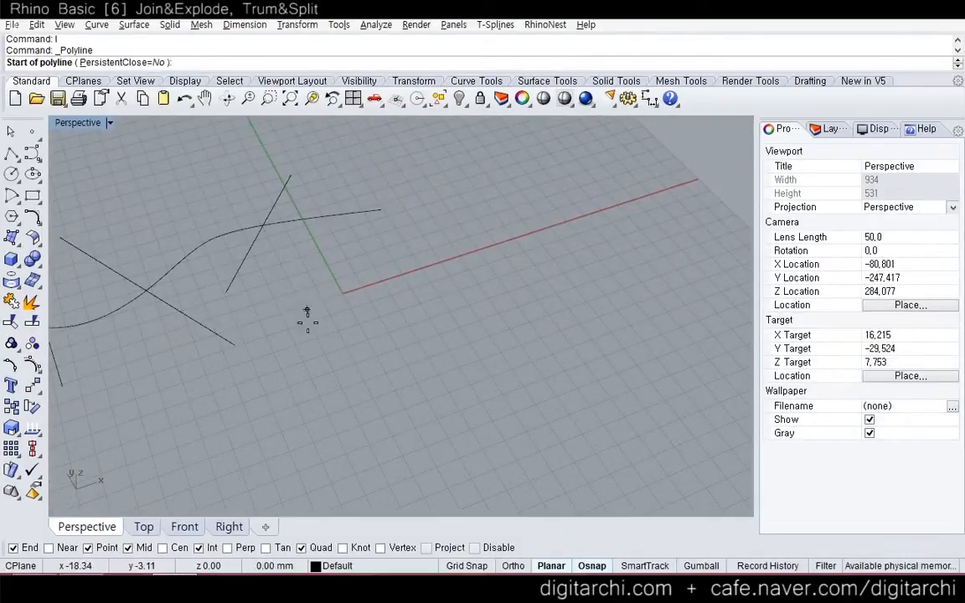
{"action": "left_click", "coordinate": [329, 277]}
{"action": "left_click", "coordinate": [486, 491], "text": "shift"}
{"action": "key", "text": "Return"}
- Delete the S-shaped curve and the three lines crossing it
{"action": "scroll", "coordinate": [336, 411], "scroll_direction": "down", "scroll_amount": 3}
{"action": "left_click_drag", "start_coordinate": [324, 403], "coordinate": [184, 281]}
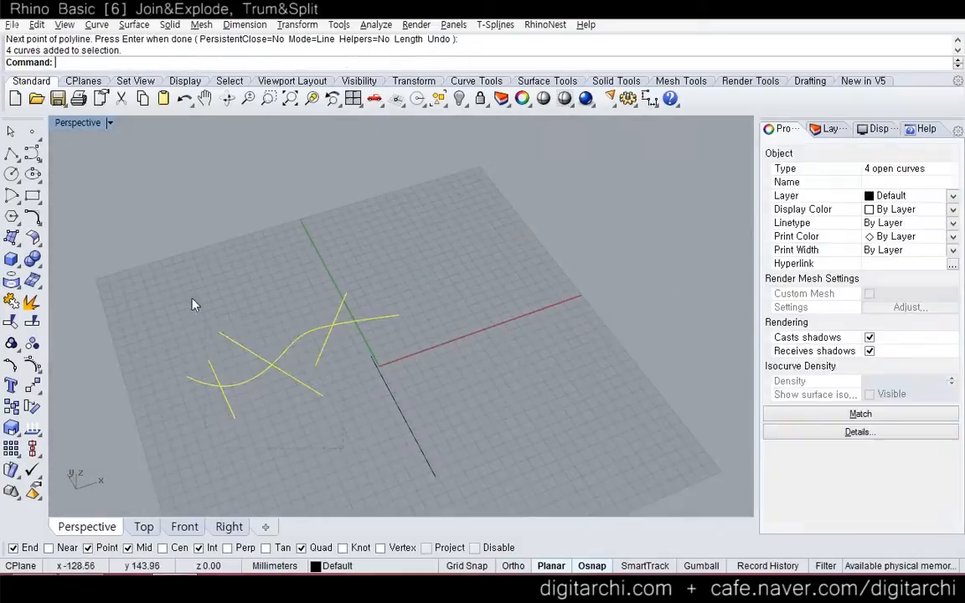
{"action": "key", "text": "Delete"}
- Draw two short single-segment lines, one below the other, crossing the long line near the origin
{"action": "scroll", "coordinate": [368, 381], "scroll_direction": "up", "scroll_amount": 3}
{"action": "key", "text": "Return"}
{"action": "left_click", "coordinate": [301, 367]}
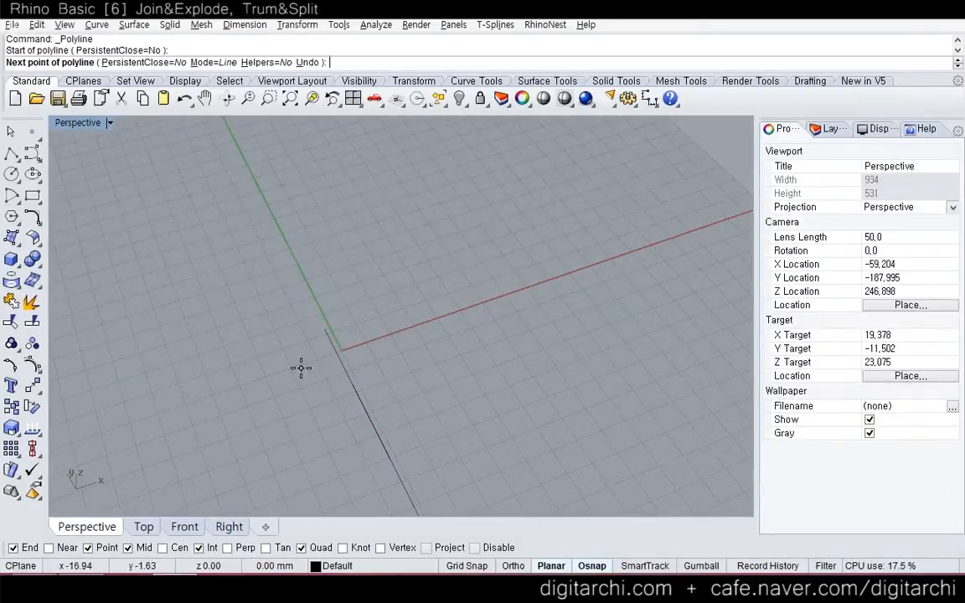
{"action": "left_click", "coordinate": [383, 341]}
{"action": "key", "text": "Return"}
{"action": "key", "text": "Return"}
{"action": "left_click", "coordinate": [402, 361]}
{"action": "left_click", "coordinate": [267, 409]}
{"action": "key", "text": "Return"}
- Draw two more short single-segment lines crossing the long line farther from the origin, close to each other
{"action": "key", "text": "Return"}
{"action": "left_click", "coordinate": [310, 448]}
{"action": "left_click", "coordinate": [426, 401]}
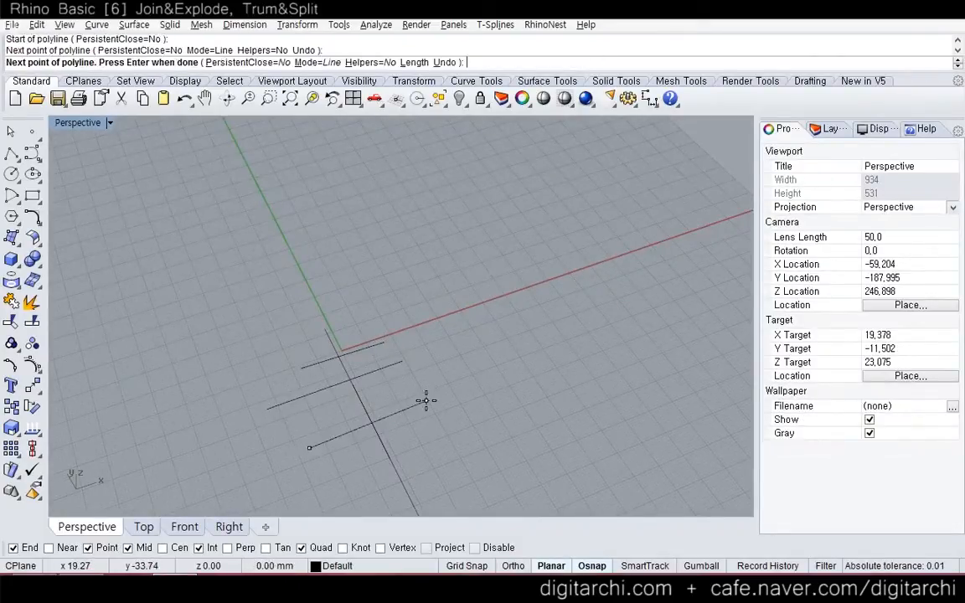
{"action": "key", "text": "Return"}
{"action": "key", "text": "Return"}
{"action": "left_click", "coordinate": [444, 416]}
{"action": "left_click", "coordinate": [331, 461]}
{"action": "key", "text": "Return"}
- Highlight the four short crossing lines and the long line in turn to identify the curves involved in the split
{"action": "mouse_move", "coordinate": [357, 452]}
{"action": "right_mouse_down", "text": "shift"}
{"action": "mouse_move", "coordinate": [329, 369]}
{"action": "mouse_move", "coordinate": [285, 353]}
{"action": "right_mouse_up", "text": "shift"}
{"action": "key", "text": "ctrl+a"}
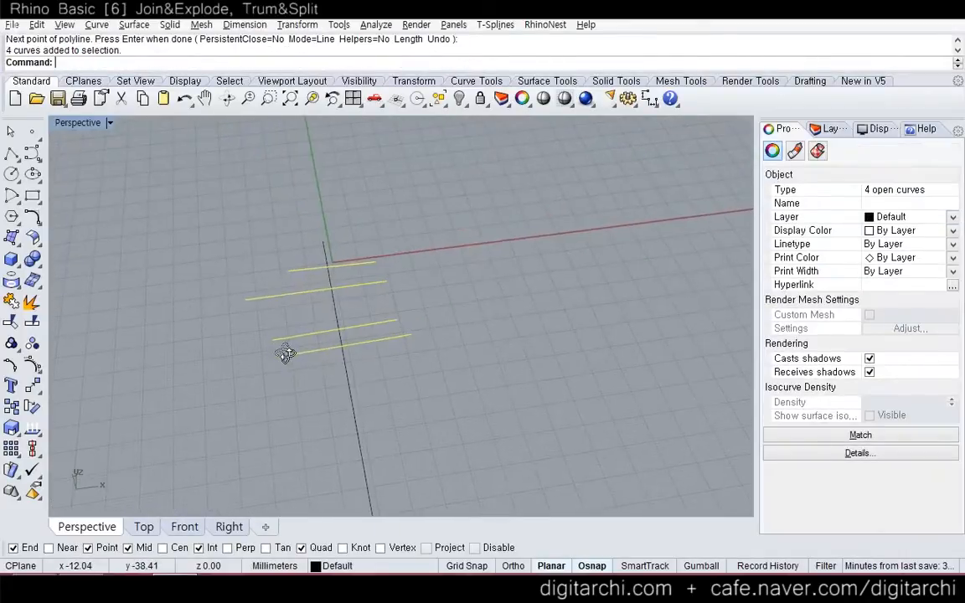
{"action": "left_click", "coordinate": [346, 371]}
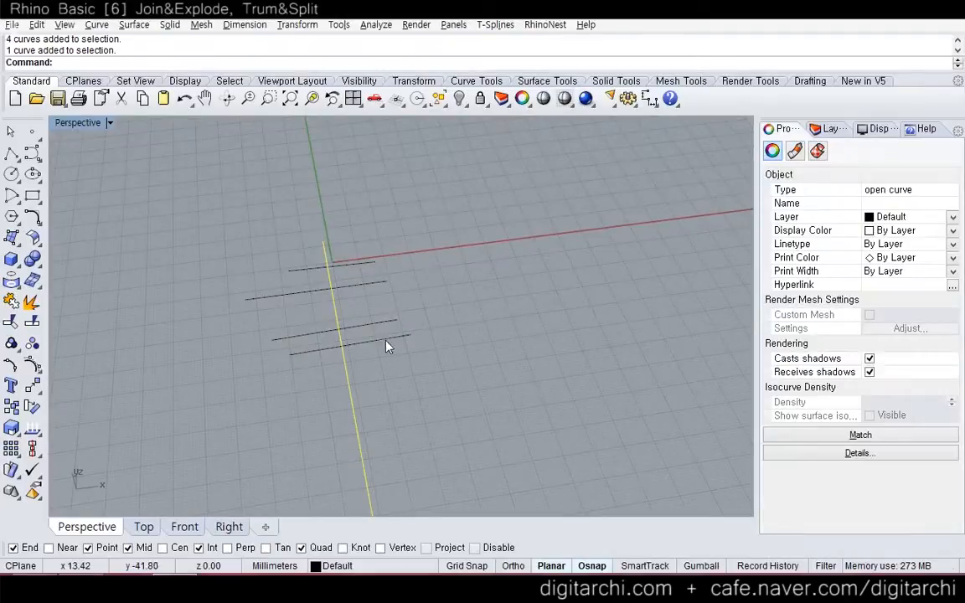
{"action": "left_click", "coordinate": [257, 370]}
{"action": "left_click_drag", "start_coordinate": [312, 369], "coordinate": [252, 251]}
{"action": "left_click", "coordinate": [218, 306]}
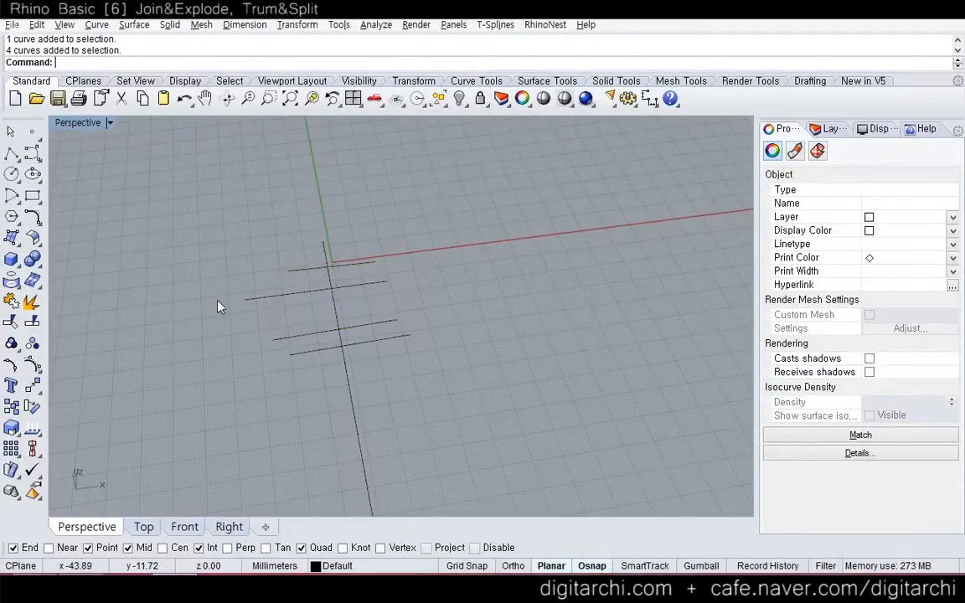
- Split the four short crossing lines, using the long line as the cutting object
{"action": "left_click", "coordinate": [31, 320]}
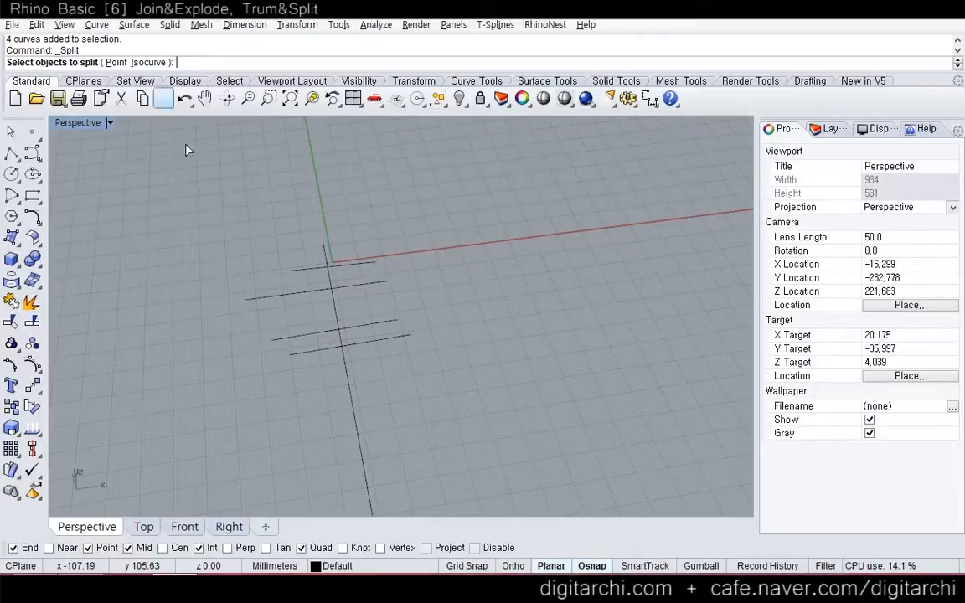
{"action": "left_click", "coordinate": [292, 272]}
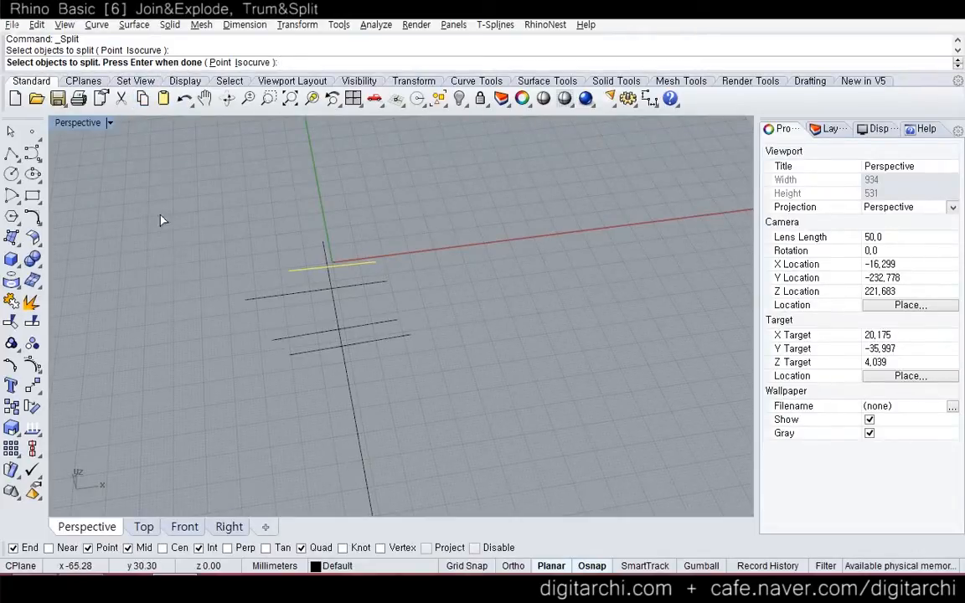
{"action": "left_click", "coordinate": [276, 294]}
{"action": "left_click", "coordinate": [270, 339]}
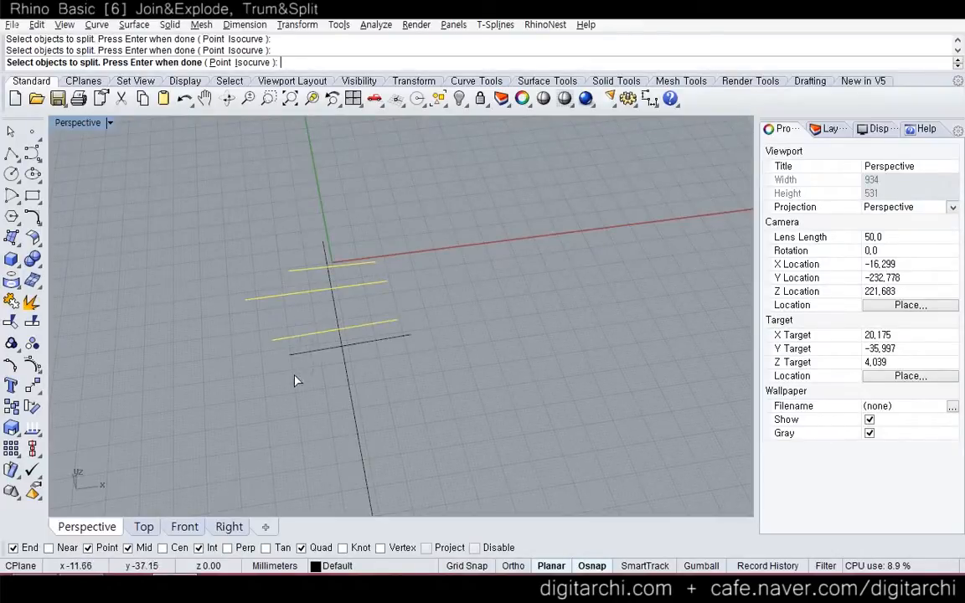
{"action": "left_click", "coordinate": [302, 352]}
{"action": "right_click_drag", "start_coordinate": [188, 169], "coordinate": [196, 183]}
{"action": "right_click", "coordinate": [124, 128]}
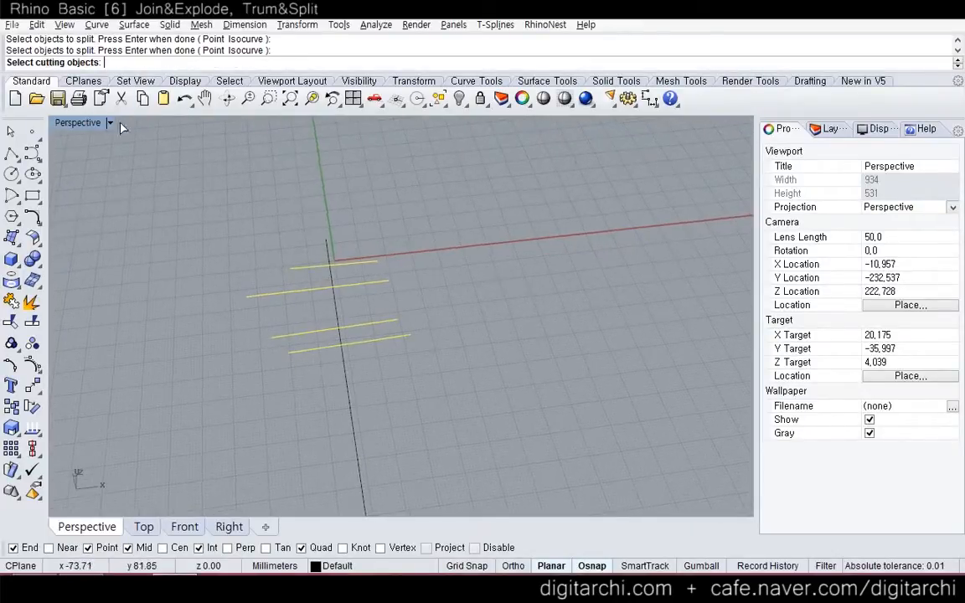
{"action": "left_click", "coordinate": [329, 254]}
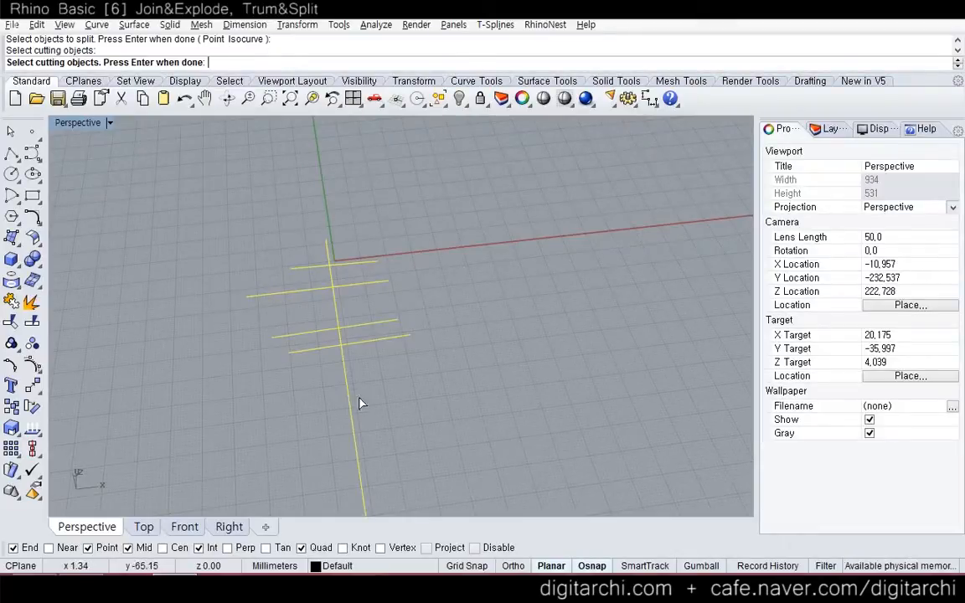
{"action": "key", "text": "Return"}
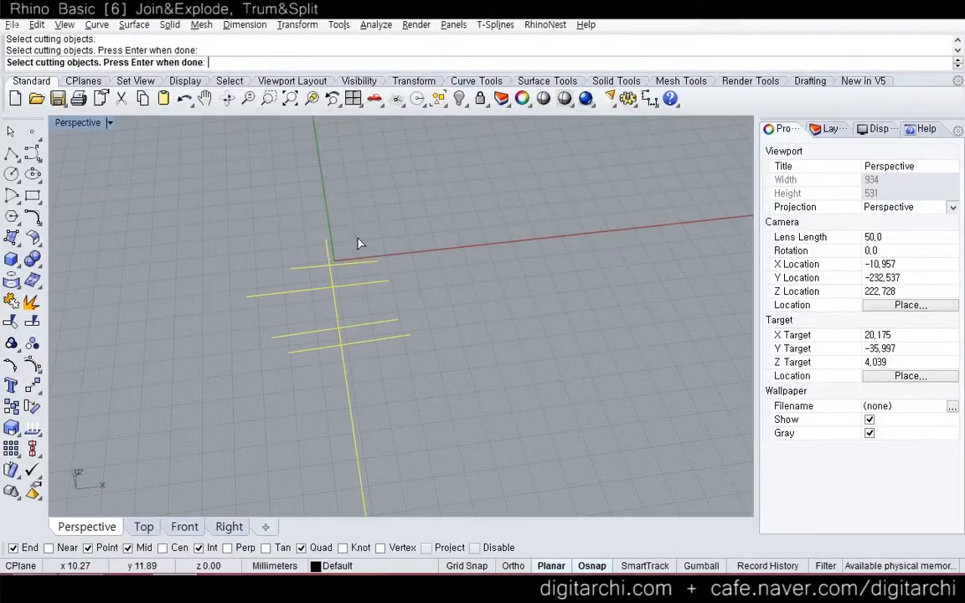
- Select individual halves of the split lines on both sides of the long line to check them
{"action": "left_click", "coordinate": [292, 294]}
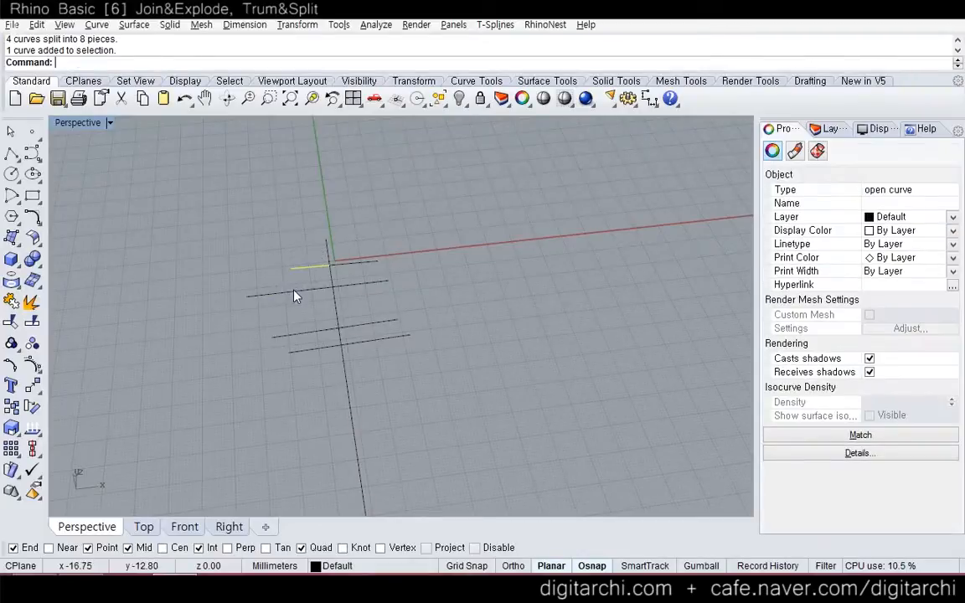
{"action": "left_click", "coordinate": [293, 293]}
{"action": "left_click", "coordinate": [356, 329]}
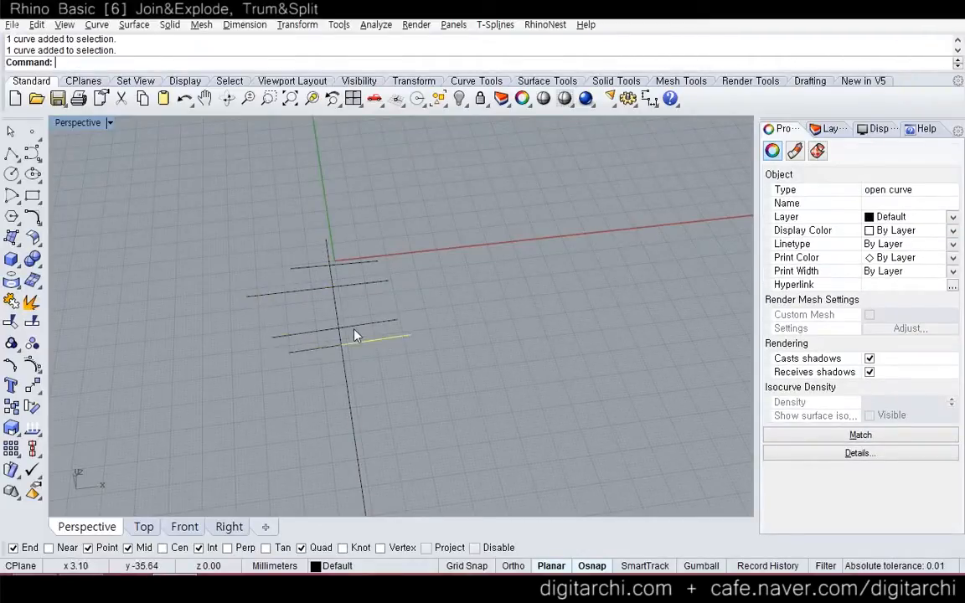
{"action": "left_click", "coordinate": [358, 285]}
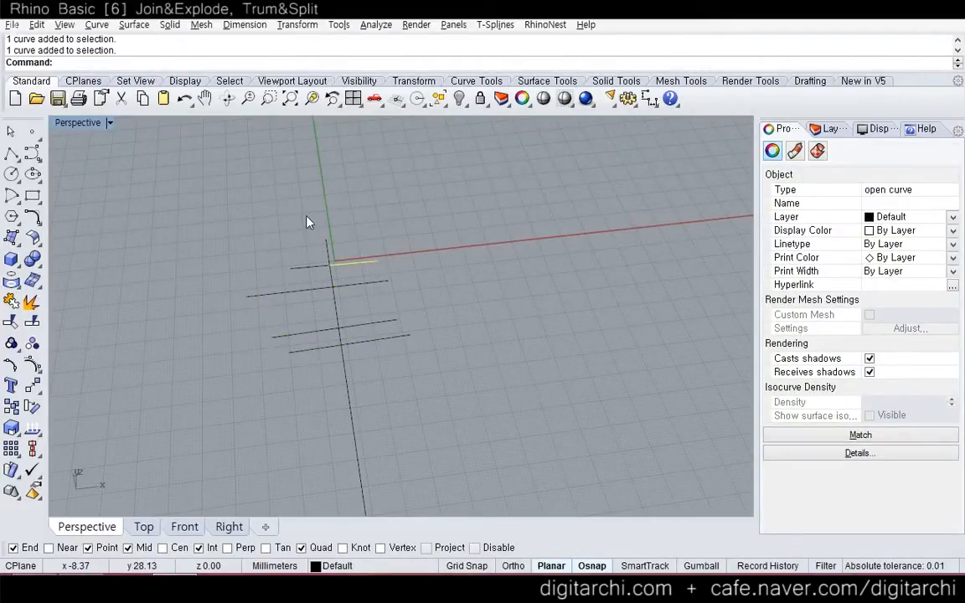
- Join the two halves of the short line nearest the origin and explode the joined curve again
{"action": "left_click_drag", "start_coordinate": [307, 221], "coordinate": [278, 295]}
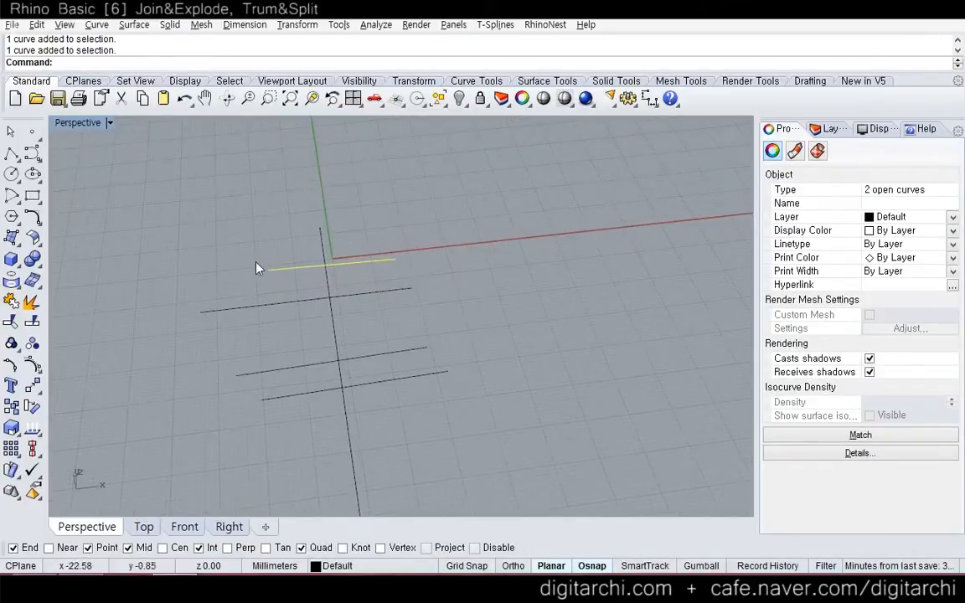
{"action": "key", "text": "ctrl+j"}
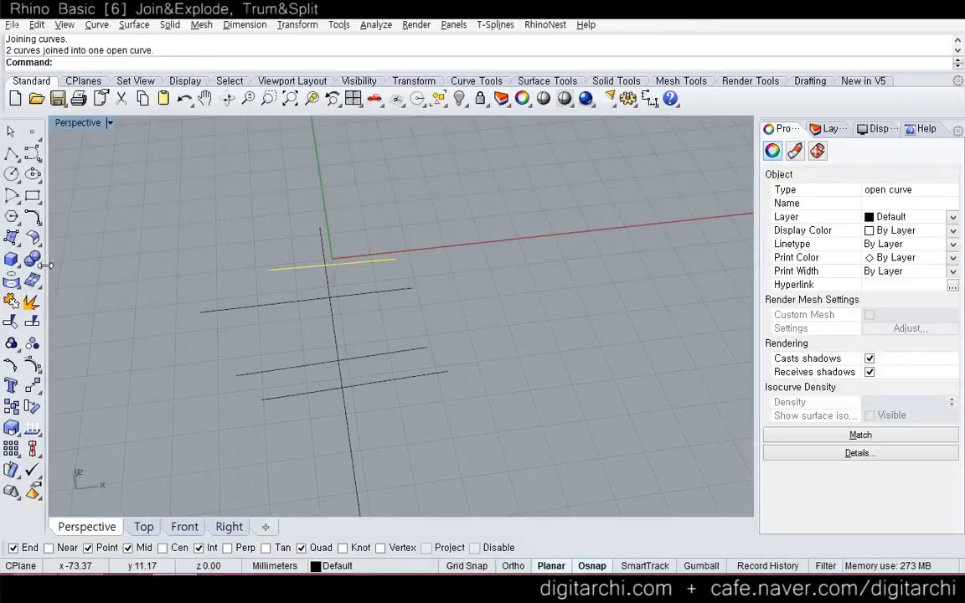
{"action": "left_click", "coordinate": [32, 301]}
{"action": "left_click", "coordinate": [243, 291]}
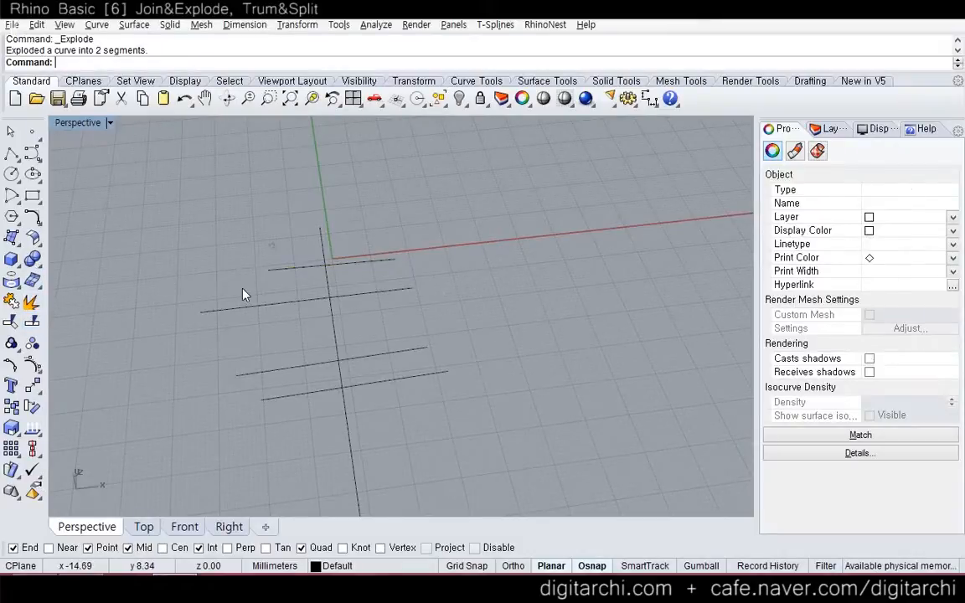
- Delete all the split short lines together with the long line
{"action": "left_click", "coordinate": [289, 268]}
{"action": "left_click", "coordinate": [365, 261]}
{"action": "left_click_drag", "start_coordinate": [412, 199], "coordinate": [287, 427]}
{"action": "key", "text": "Delete"}
- Create an irregular four-sided surface from corner points on the ground plane, on the negative X side of the Y axis
{"action": "right_click_drag", "start_coordinate": [286, 427], "coordinate": [326, 373]}
{"action": "scroll", "coordinate": [296, 373], "scroll_direction": "up", "scroll_amount": 6}
{"action": "scroll", "coordinate": [328, 372], "scroll_direction": "up", "scroll_amount": 6}
{"action": "scroll", "coordinate": [353, 364], "scroll_direction": "up", "scroll_amount": 6}
{"action": "right_click_drag", "start_coordinate": [387, 332], "coordinate": [449, 364], "text": "shift"}
{"action": "right_click_drag", "start_coordinate": [449, 363], "coordinate": [281, 309]}
{"action": "scroll", "coordinate": [345, 339], "scroll_direction": "up", "scroll_amount": 4}
{"action": "right_click_drag", "start_coordinate": [297, 419], "coordinate": [310, 333]}
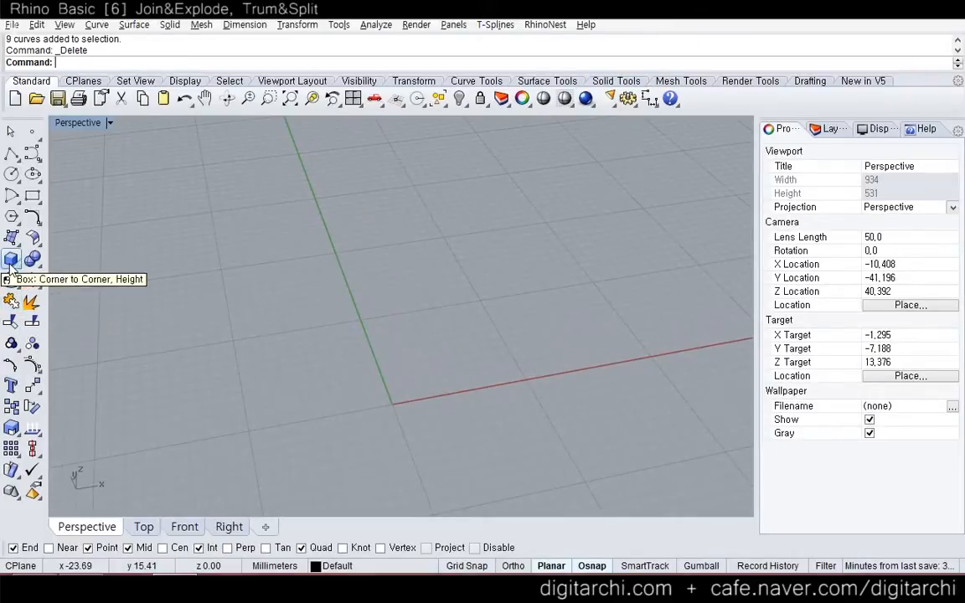
{"action": "left_click", "coordinate": [11, 238]}
{"action": "left_click", "coordinate": [147, 285]}
{"action": "left_click", "coordinate": [140, 378]}
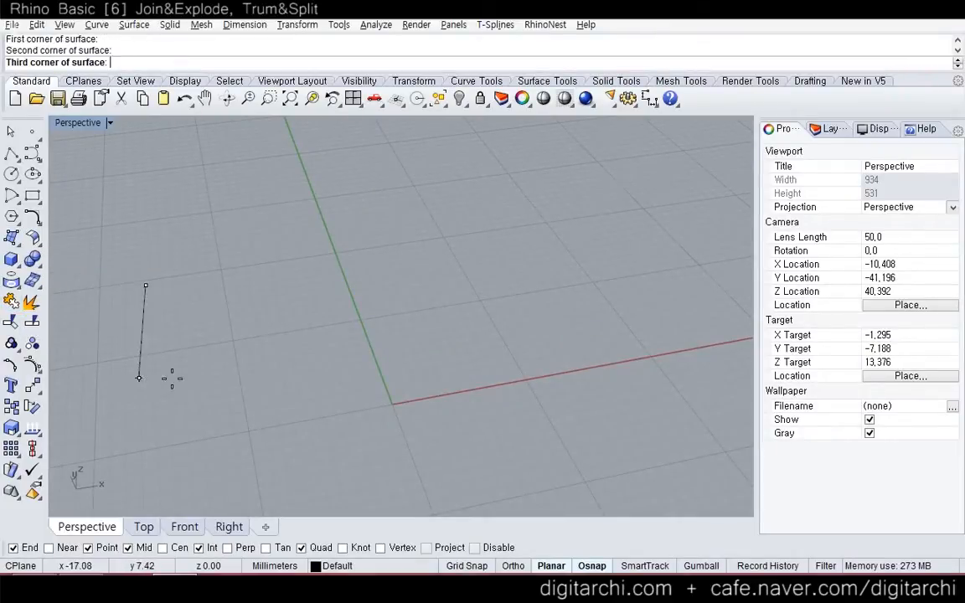
{"action": "left_click", "coordinate": [285, 373]}
{"action": "left_click", "coordinate": [257, 222]}
- Select the four-sided surface in shaded display and start a 3D rotation of it
{"action": "mouse_move", "coordinate": [262, 305]}
{"action": "right_mouse_down"}
{"action": "mouse_move", "coordinate": [273, 295]}
{"action": "mouse_move", "coordinate": [264, 319]}
{"action": "right_mouse_up"}
{"action": "left_click", "coordinate": [233, 390]}
{"action": "key", "text": "ctrl+alt+s"}
{"action": "scroll", "coordinate": [245, 387], "scroll_direction": "down", "scroll_amount": 5}
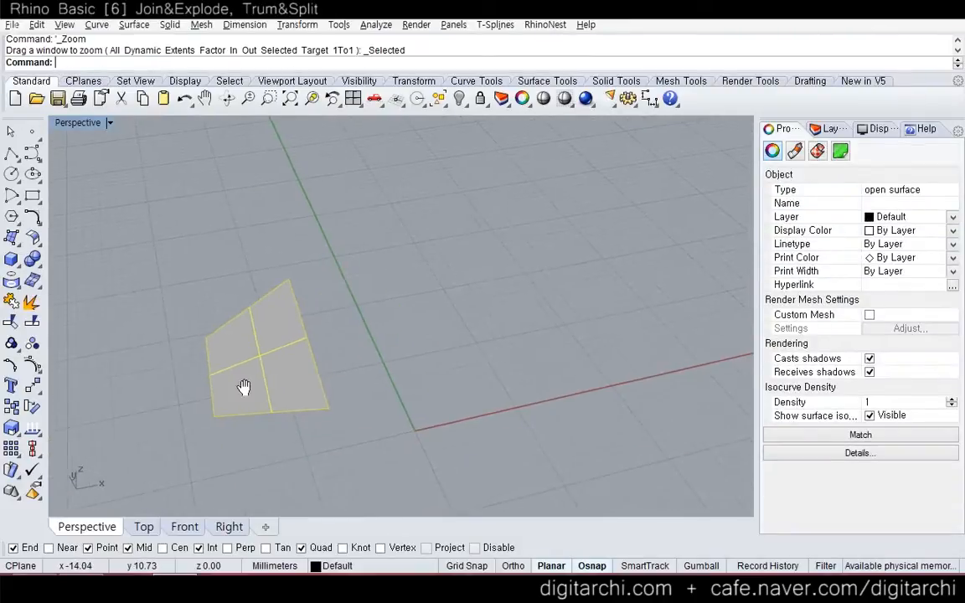
{"action": "type", "text": "ro3"}
{"action": "key", "text": "Return"}
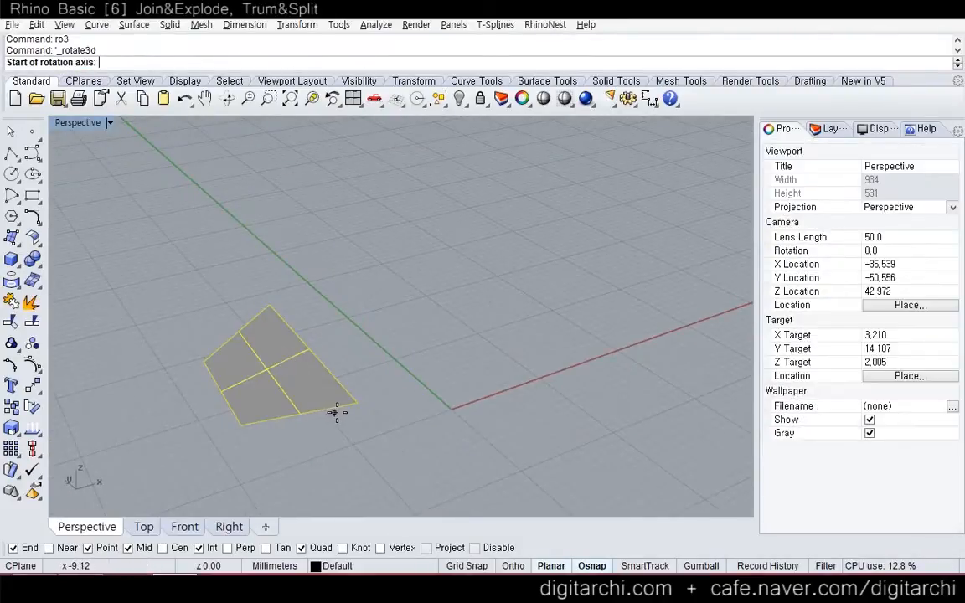
{"action": "type", "text": "c"}
{"action": "key", "text": "Return"}
{"action": "key", "text": "Escape"}
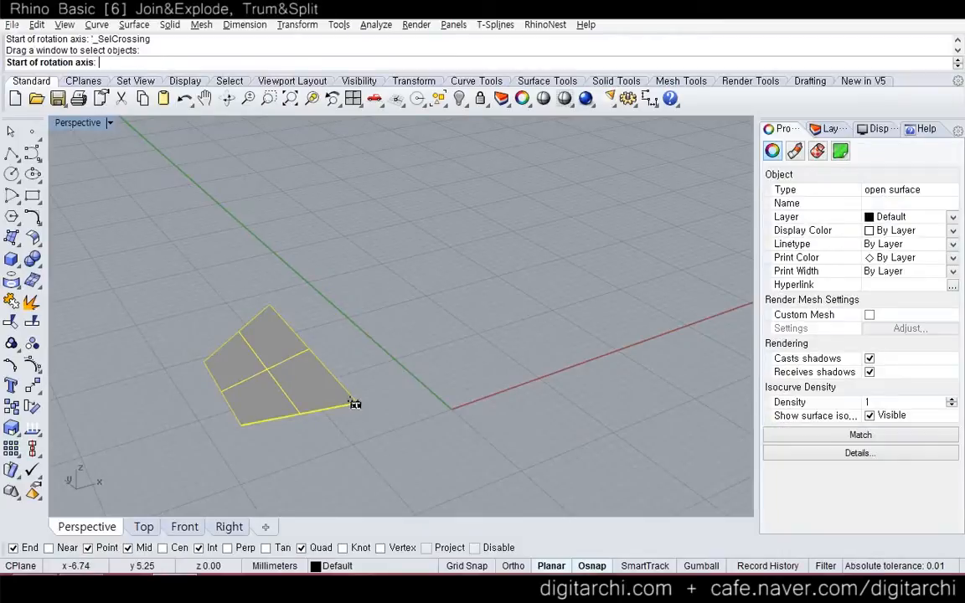
- Rotate a copy of the surface upward about its edge facing the Y axis, with Copy set to Yes
{"action": "left_click", "coordinate": [357, 403]}
{"action": "left_click", "coordinate": [270, 306]}
{"action": "type", "text": "c"}
{"action": "key", "text": "Return"}
{"action": "left_click", "coordinate": [366, 231]}
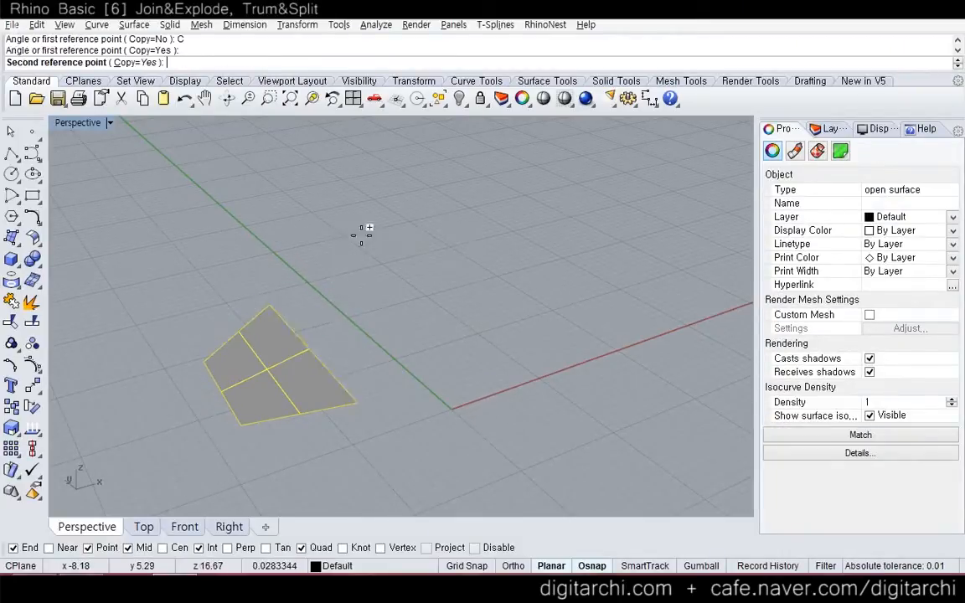
{"action": "left_click", "coordinate": [381, 388]}
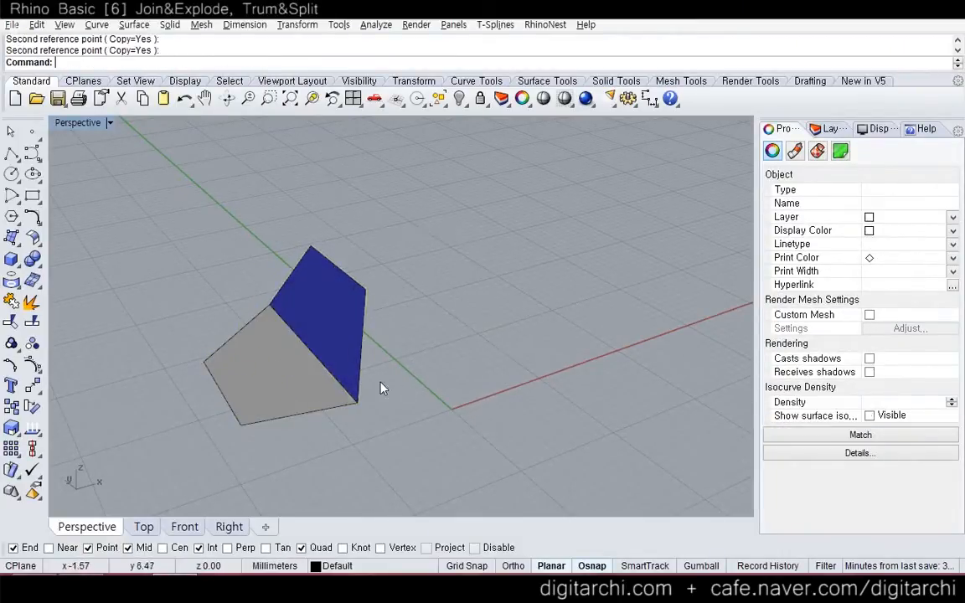
- Flip the normal direction of the upright surface copy with the Dir command
{"action": "left_click", "coordinate": [319, 344]}
{"action": "type", "text": "dir"}
{"action": "key", "text": "Return"}
{"action": "left_click", "coordinate": [318, 341]}
{"action": "key", "text": "Return"}
- Join the flat surface and the upright copy into one polysurface and reselect it to check its type
{"action": "left_click", "coordinate": [312, 357]}
{"action": "left_click", "coordinate": [314, 338]}
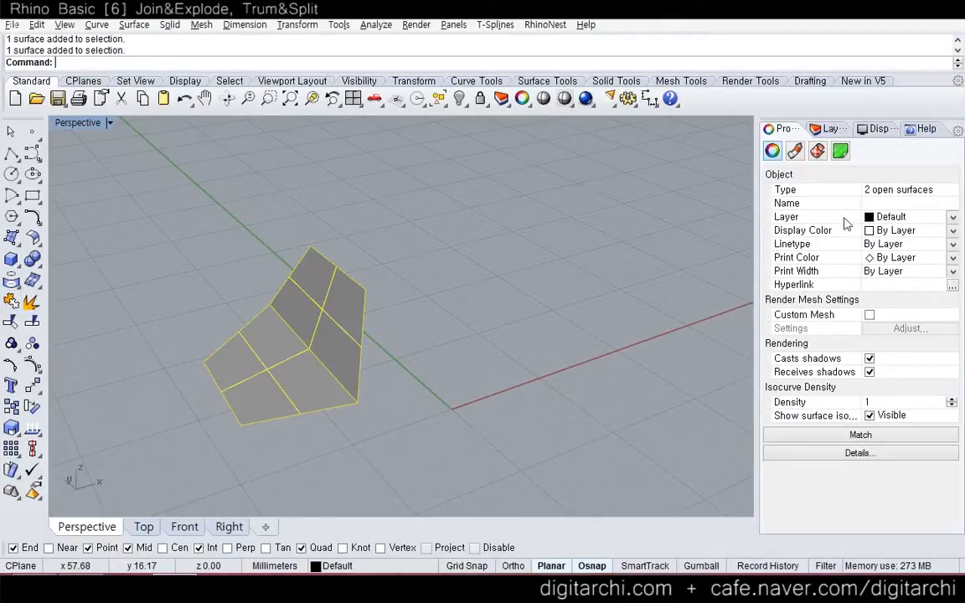
{"action": "left_click", "coordinate": [11, 303]}
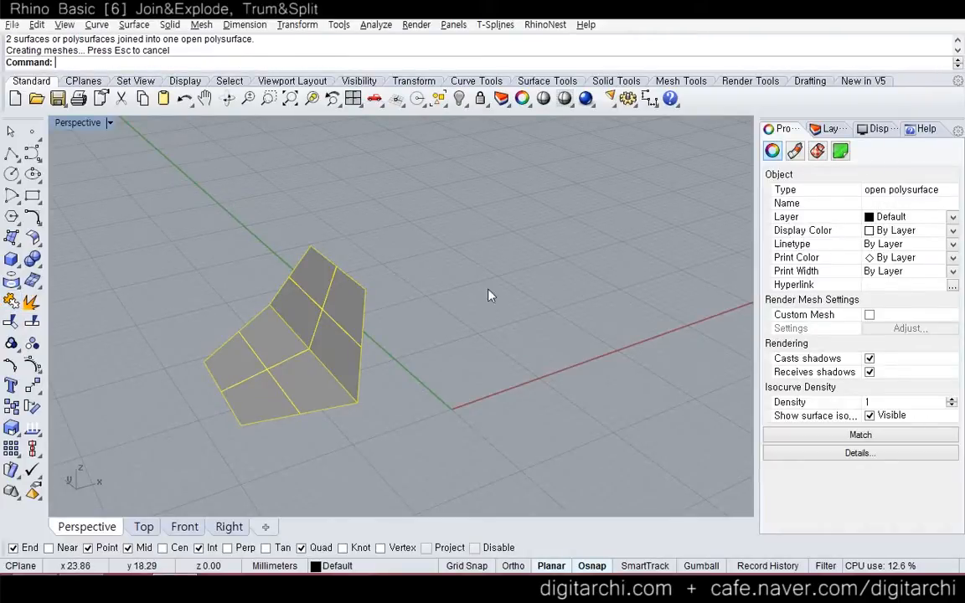
{"action": "left_click", "coordinate": [385, 343]}
{"action": "left_click", "coordinate": [361, 350]}
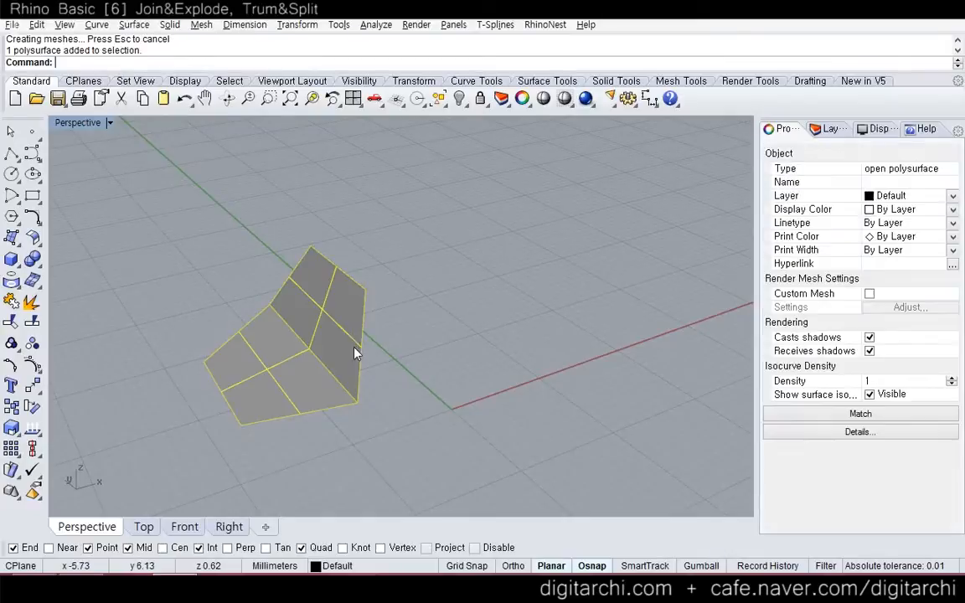
- Explode the polysurface into its two surfaces and join them back together
{"action": "left_click", "coordinate": [30, 304]}
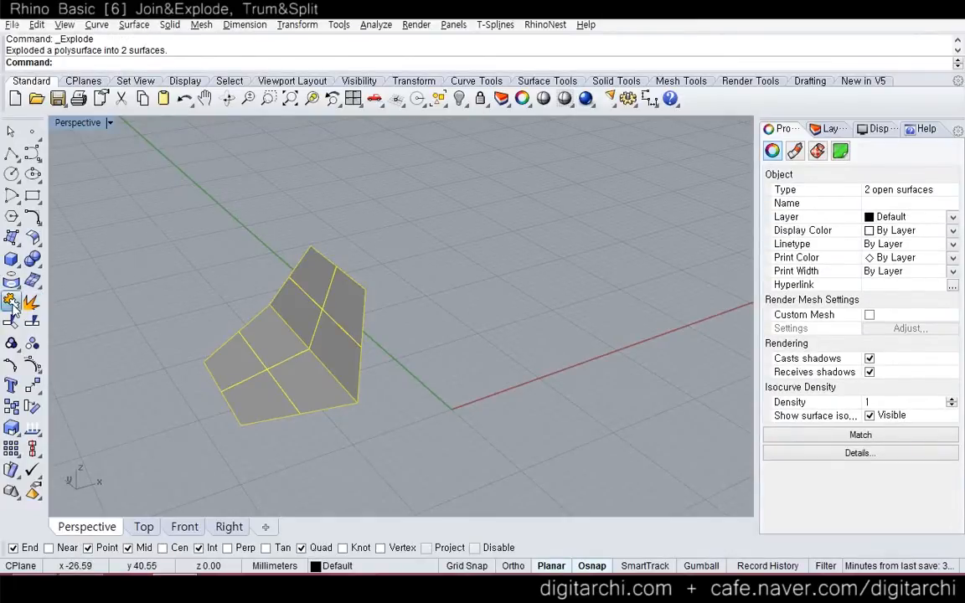
{"action": "left_click", "coordinate": [11, 302]}
{"action": "left_click", "coordinate": [215, 237]}
{"action": "left_click", "coordinate": [254, 345]}
{"action": "left_click", "coordinate": [215, 287]}
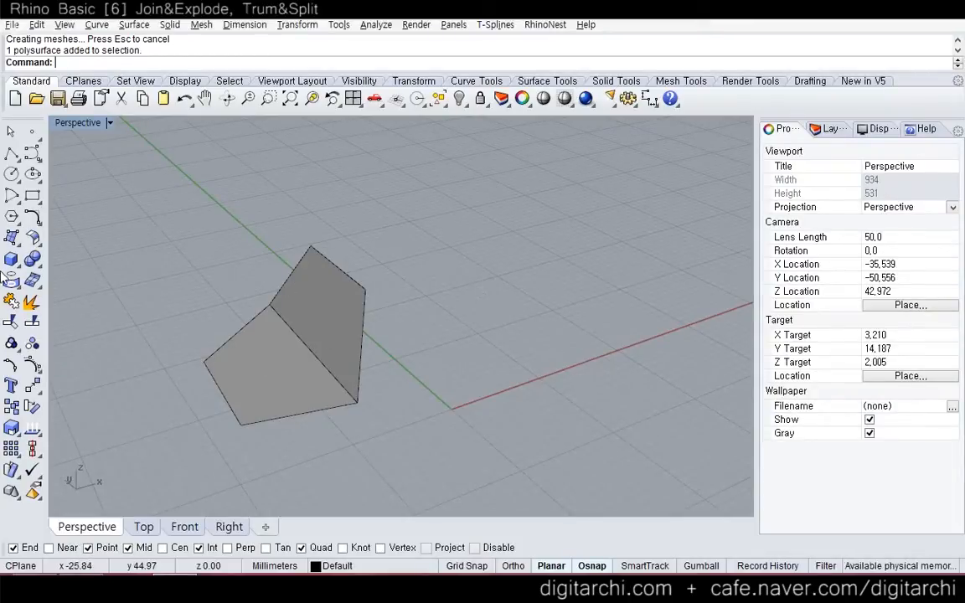
- Draw a large sphere centred on the ground plane beside the polysurface, between the positive X and Y axes
{"action": "left_click", "coordinate": [12, 262]}
{"action": "left_click_drag", "start_coordinate": [37, 259], "coordinate": [82, 222]}
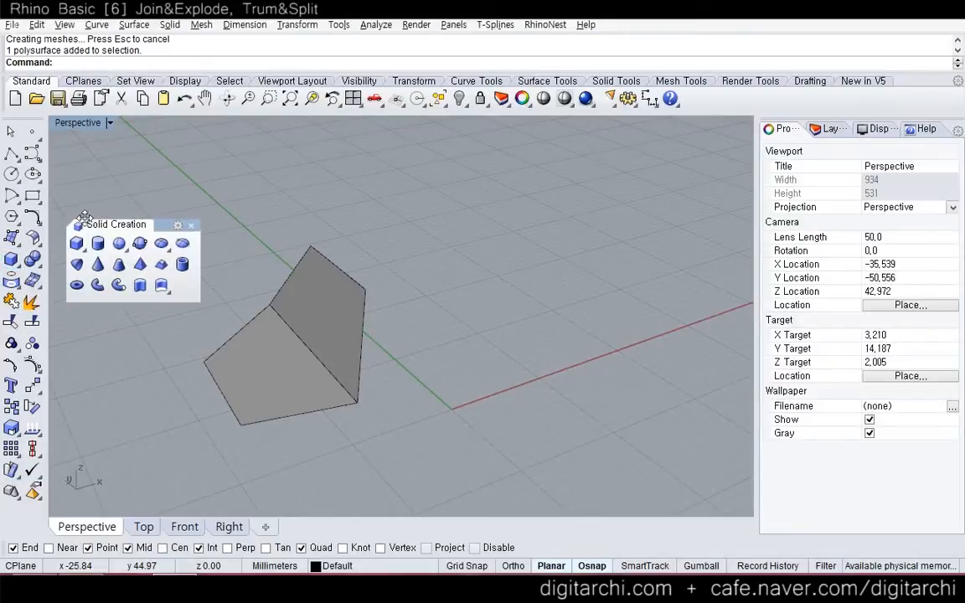
{"action": "left_click", "coordinate": [119, 243]}
{"action": "left_click", "coordinate": [492, 288]}
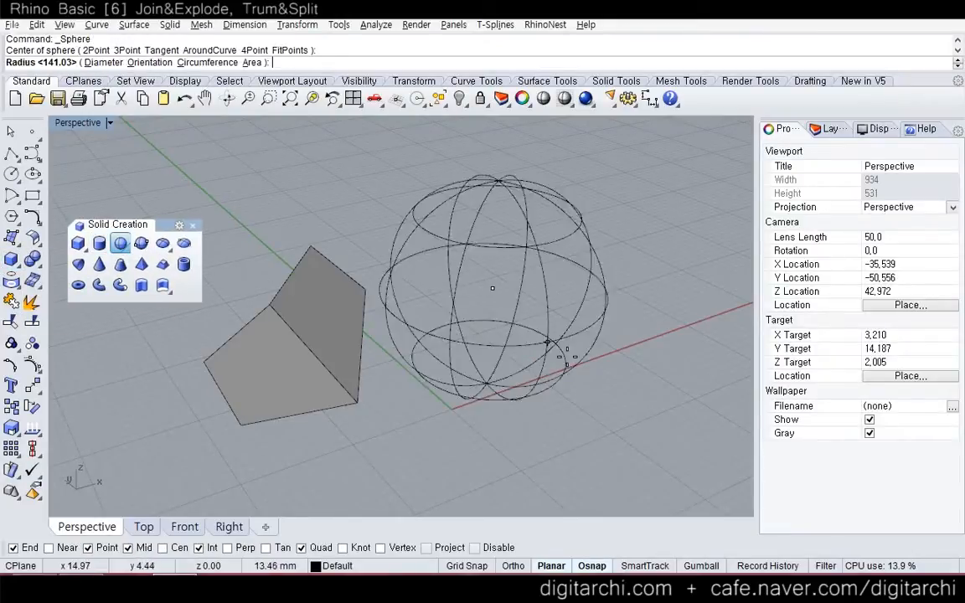
{"action": "left_click", "coordinate": [540, 340]}
- Examine the sphere's object type and its seam, viewing it from the other side and in Wireframe display
{"action": "left_click", "coordinate": [469, 268]}
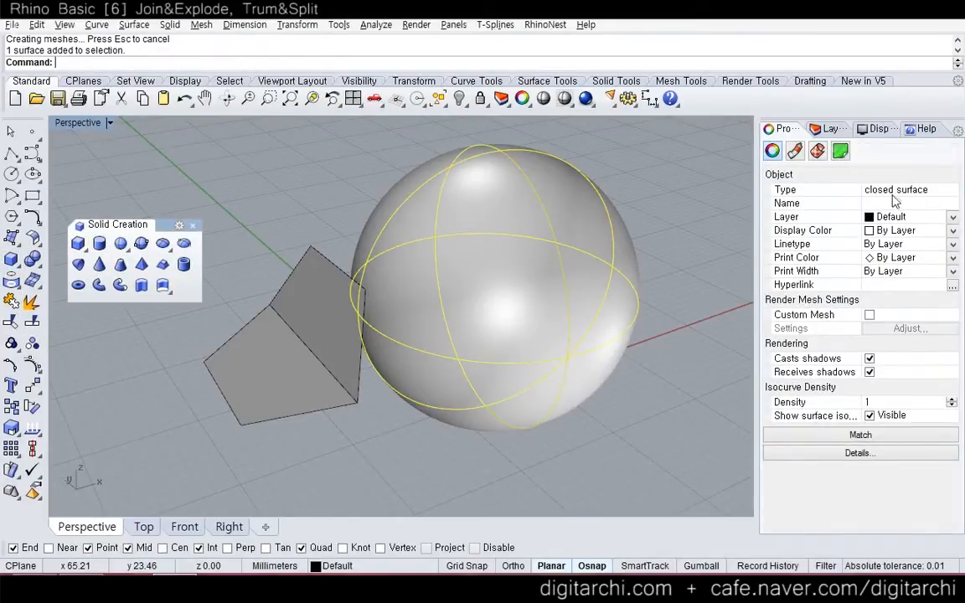
{"action": "left_click", "coordinate": [679, 251]}
{"action": "right_click_drag", "start_coordinate": [679, 252], "coordinate": [447, 260]}
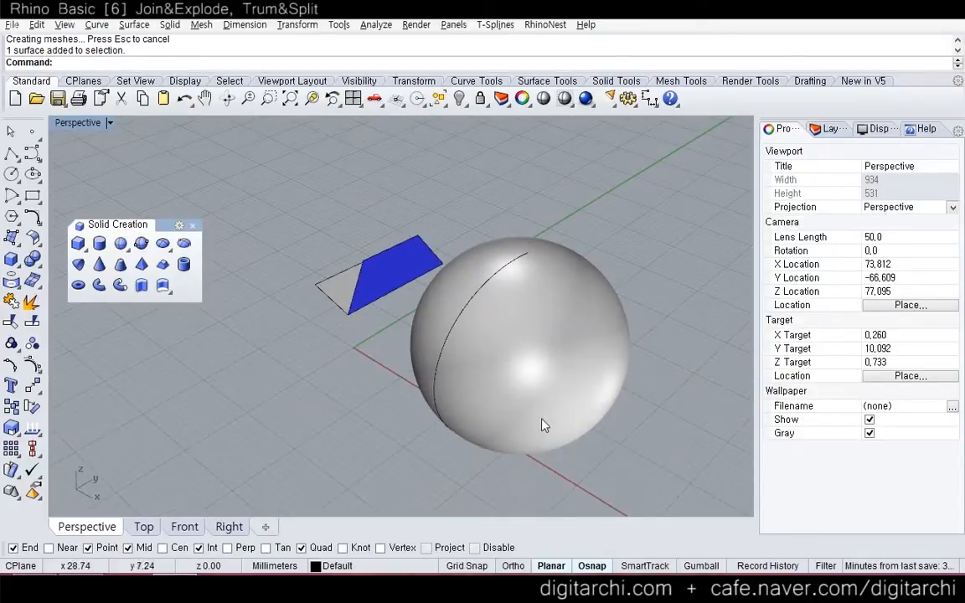
{"action": "key", "text": "Return"}
{"action": "right_click_drag", "start_coordinate": [551, 430], "coordinate": [427, 335]}
{"action": "left_click", "coordinate": [417, 392]}
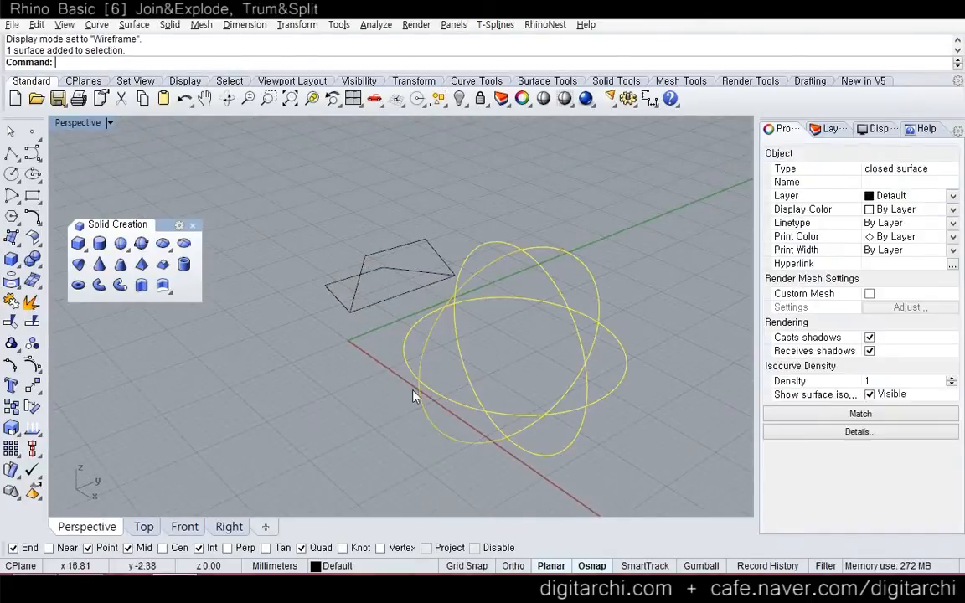
{"action": "right_click_drag", "start_coordinate": [445, 391], "coordinate": [432, 386]}
{"action": "key", "text": "Delete"}
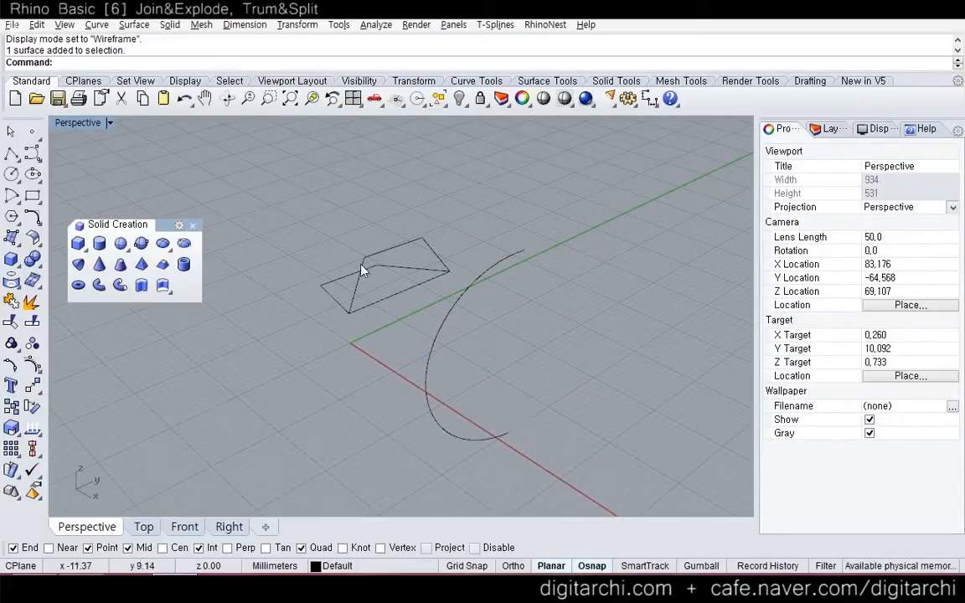
- Return the viewport to shaded display and delete the sphere and the two-face polysurface
{"action": "mouse_move", "coordinate": [379, 348]}
{"action": "right_mouse_down"}
{"action": "mouse_move", "coordinate": [459, 345]}
{"action": "mouse_move", "coordinate": [530, 308]}
{"action": "right_mouse_up"}
{"action": "key", "text": "ctrl+alt+s"}
{"action": "left_click", "coordinate": [459, 305]}
{"action": "key", "text": "Delete"}
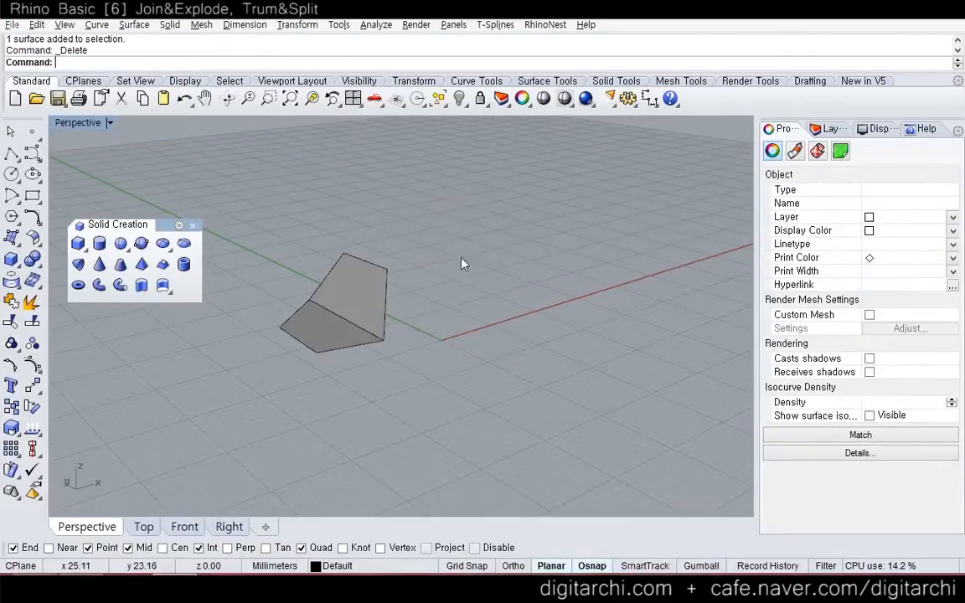
{"action": "left_click", "coordinate": [306, 337]}
{"action": "key", "text": "Delete"}
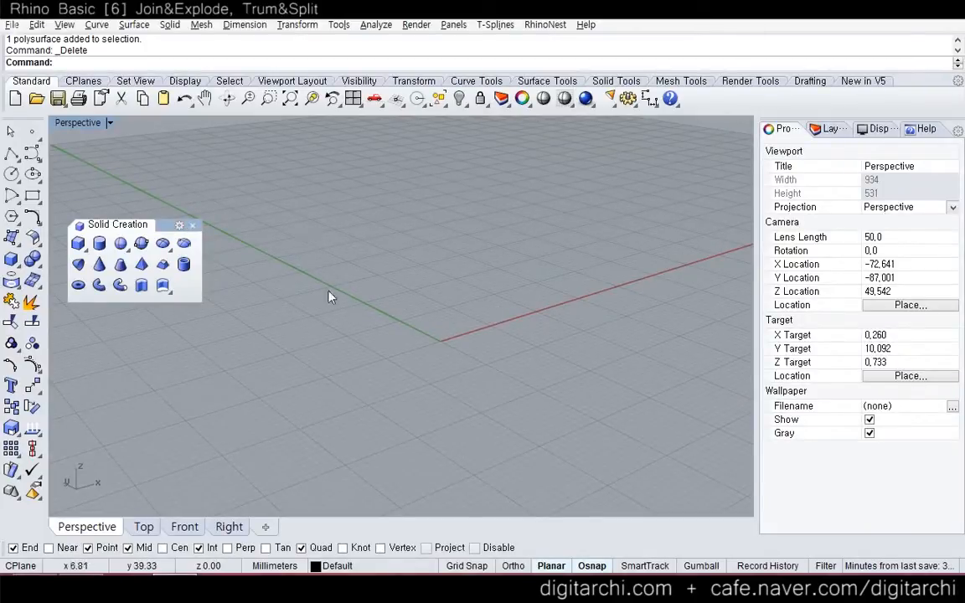
- Draw a small low box on the ground plane across the positive Y axis, close to the origin
{"action": "left_click", "coordinate": [78, 243]}
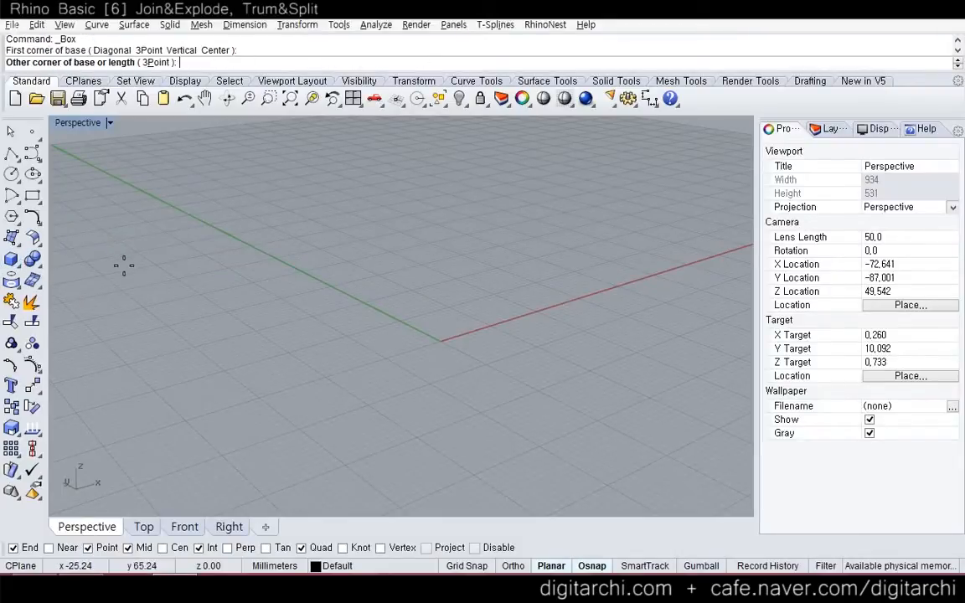
{"action": "scroll", "coordinate": [299, 367], "scroll_direction": "down", "scroll_amount": 4}
{"action": "left_click", "coordinate": [376, 329]}
{"action": "left_click", "coordinate": [376, 290]}
- Draw a larger, taller box on the ground plane that covers the origin and overlaps the small box
{"action": "right_click", "coordinate": [479, 210]}
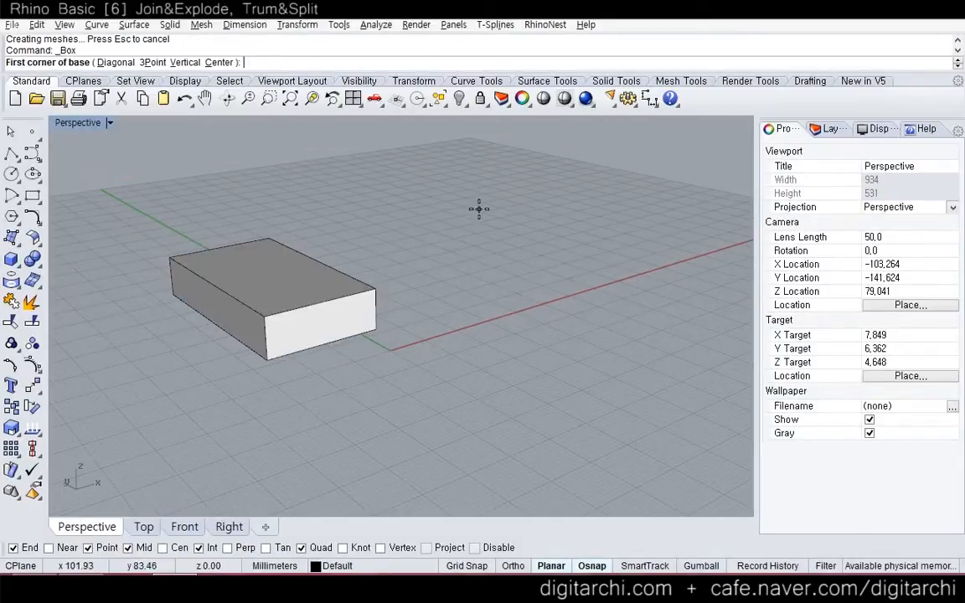
{"action": "left_click", "coordinate": [479, 210]}
{"action": "left_click", "coordinate": [381, 366]}
{"action": "left_click", "coordinate": [441, 263]}
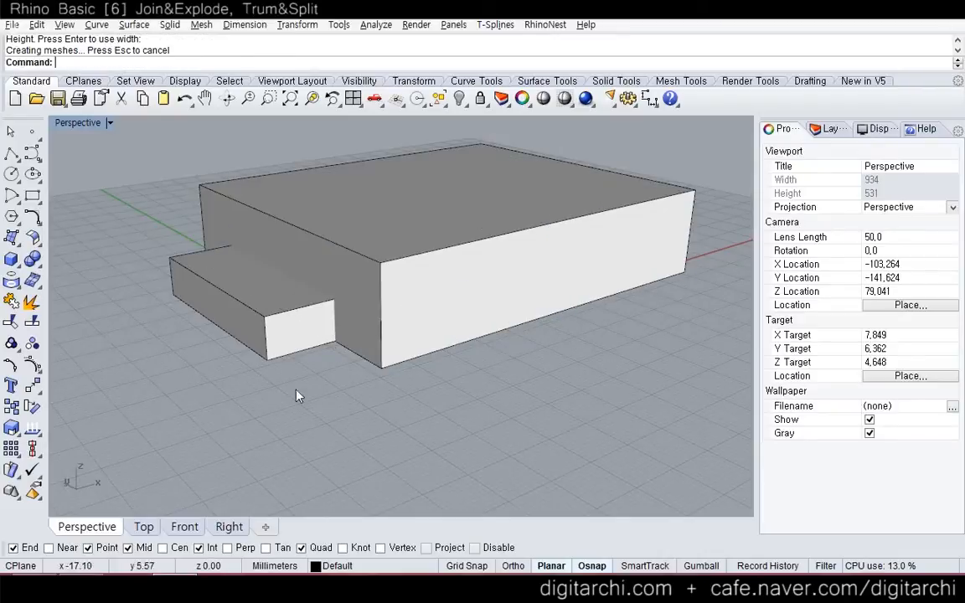
- Try to join the two overlapping boxes
{"action": "left_click_drag", "start_coordinate": [411, 436], "coordinate": [224, 259]}
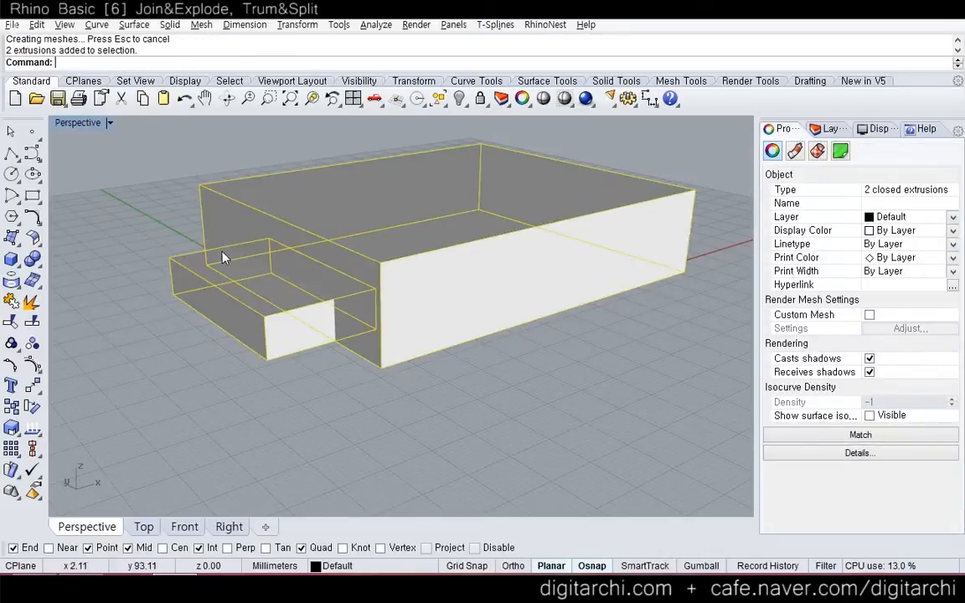
{"action": "left_click", "coordinate": [12, 304]}
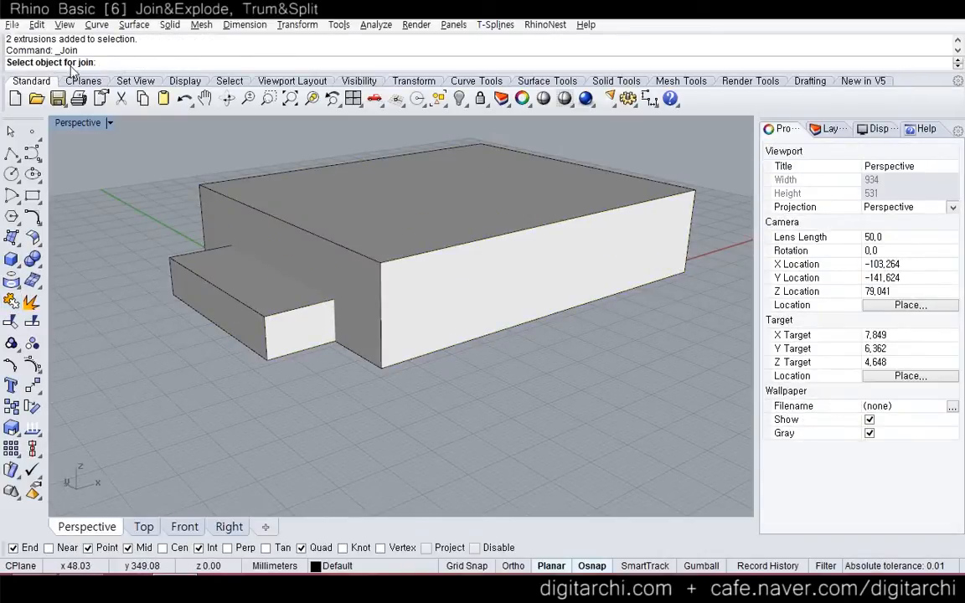
{"action": "key", "text": "Escape"}
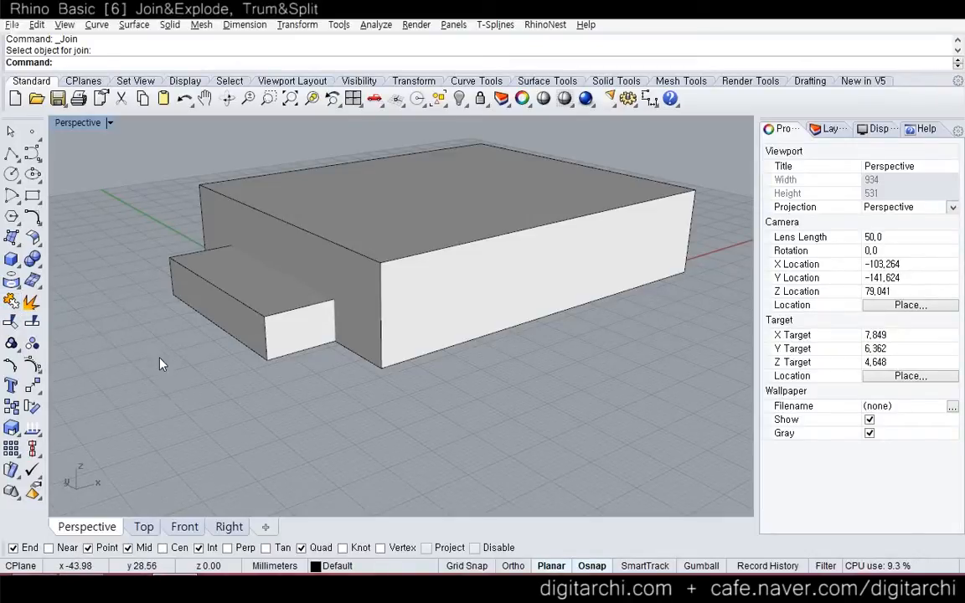
{"action": "mouse_move", "coordinate": [128, 309]}
{"action": "left_mouse_down"}
{"action": "mouse_move", "coordinate": [149, 362]}
{"action": "mouse_move", "coordinate": [215, 427]}
{"action": "mouse_move", "coordinate": [366, 419]}
{"action": "mouse_move", "coordinate": [377, 409]}
{"action": "left_mouse_up"}
{"action": "mouse_move", "coordinate": [220, 407]}
{"action": "left_mouse_down"}
{"action": "mouse_move", "coordinate": [193, 433]}
{"action": "mouse_move", "coordinate": [220, 431]}
{"action": "mouse_move", "coordinate": [269, 467]}
{"action": "mouse_move", "coordinate": [323, 447]}
{"action": "left_mouse_up"}
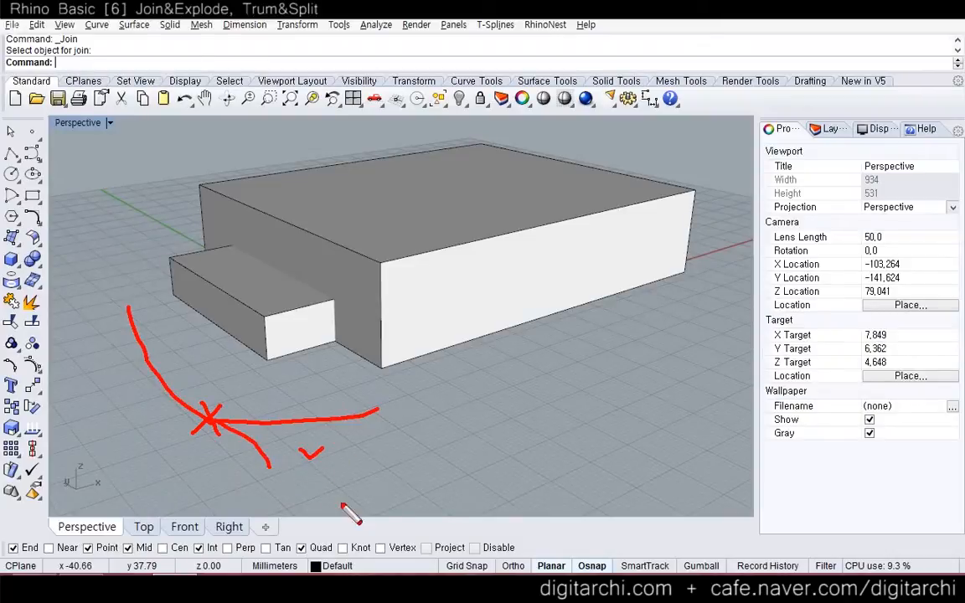
{"action": "mouse_move", "coordinate": [452, 399]}
{"action": "left_mouse_down"}
{"action": "mouse_move", "coordinate": [583, 493]}
{"action": "mouse_move", "coordinate": [503, 353]}
{"action": "mouse_move", "coordinate": [466, 352]}
{"action": "mouse_move", "coordinate": [456, 387]}
{"action": "left_mouse_up"}
{"action": "mouse_move", "coordinate": [651, 293]}
{"action": "left_mouse_down"}
{"action": "mouse_move", "coordinate": [593, 365]}
{"action": "mouse_move", "coordinate": [595, 484]}
{"action": "mouse_move", "coordinate": [597, 369]}
{"action": "mouse_move", "coordinate": [598, 453]}
{"action": "mouse_move", "coordinate": [651, 509]}
{"action": "mouse_move", "coordinate": [668, 440]}
{"action": "mouse_move", "coordinate": [651, 291]}
{"action": "left_mouse_up"}
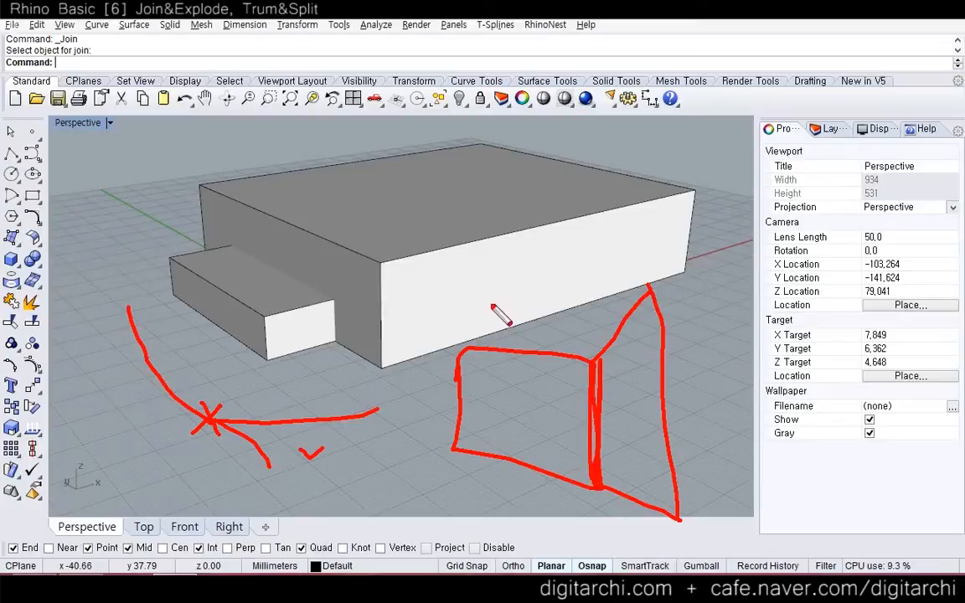
{"action": "key", "text": "Escape"}
{"action": "mouse_move", "coordinate": [408, 375]}
{"action": "left_mouse_down"}
{"action": "mouse_move", "coordinate": [452, 453]}
{"action": "mouse_move", "coordinate": [453, 416]}
{"action": "mouse_move", "coordinate": [496, 464]}
{"action": "mouse_move", "coordinate": [435, 385]}
{"action": "left_mouse_up"}
{"action": "key", "text": "ctrl+z"}
{"action": "key", "text": "Escape"}
{"action": "key", "text": "ctrl+2"}
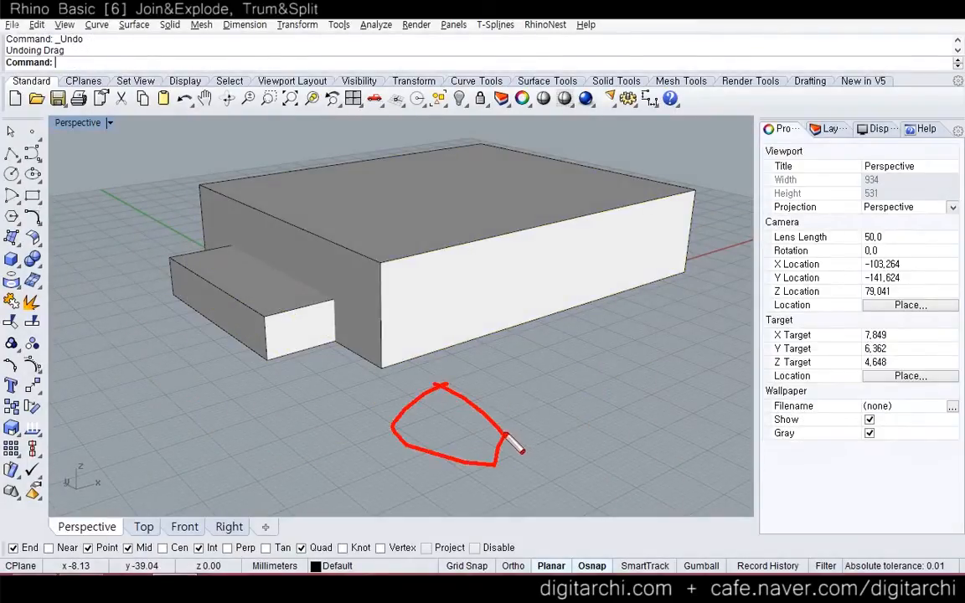
{"action": "mouse_move", "coordinate": [507, 435]}
{"action": "left_mouse_down"}
{"action": "mouse_move", "coordinate": [600, 389]}
{"action": "mouse_move", "coordinate": [518, 439]}
{"action": "mouse_move", "coordinate": [506, 432]}
{"action": "left_mouse_up"}
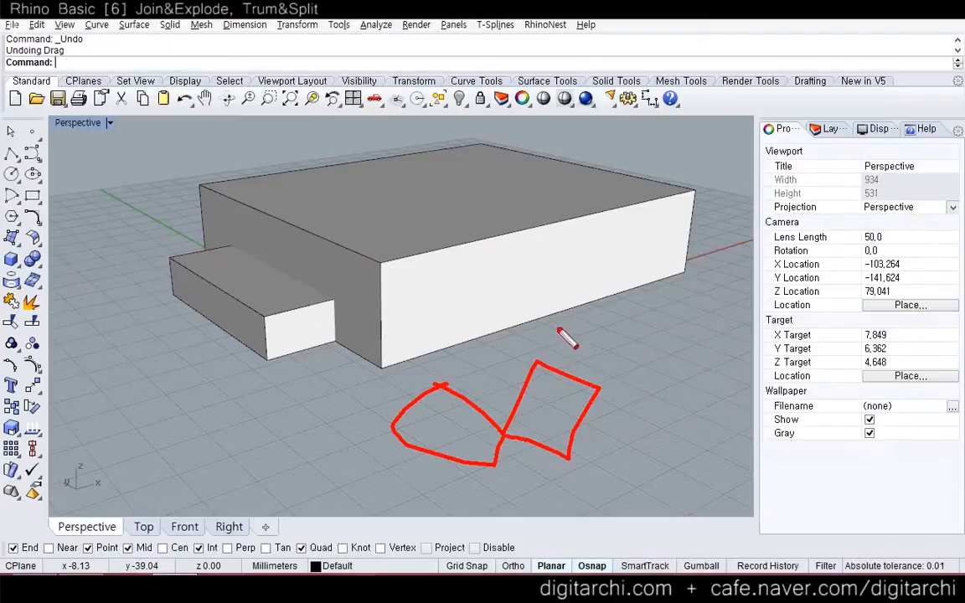
{"action": "key", "text": "Escape"}
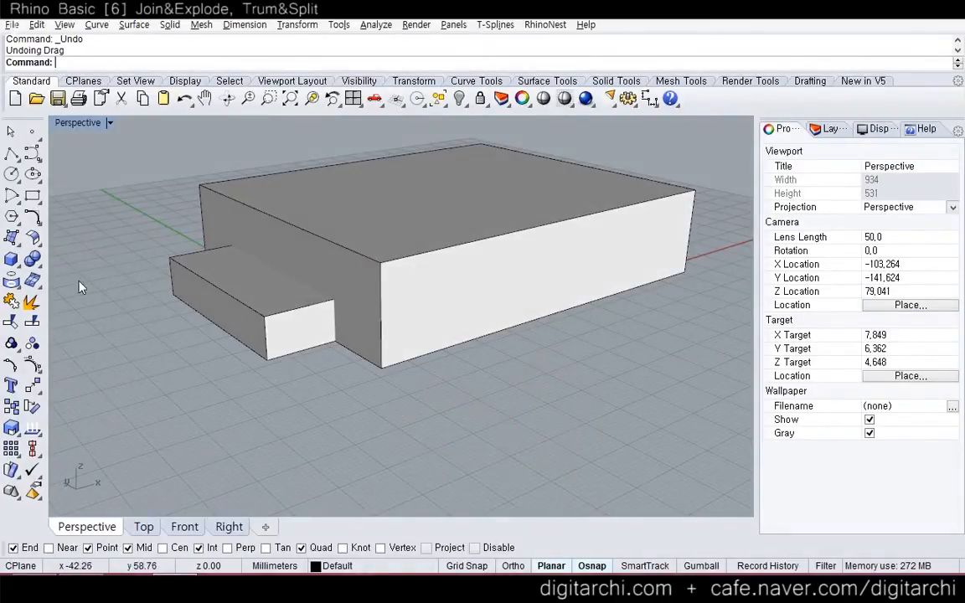
- Combine the two overlapping boxes into a single solid with Boolean Union
{"action": "right_click_drag", "start_coordinate": [207, 269], "coordinate": [202, 289]}
{"action": "left_click", "coordinate": [208, 279]}
{"action": "left_click", "coordinate": [264, 197]}
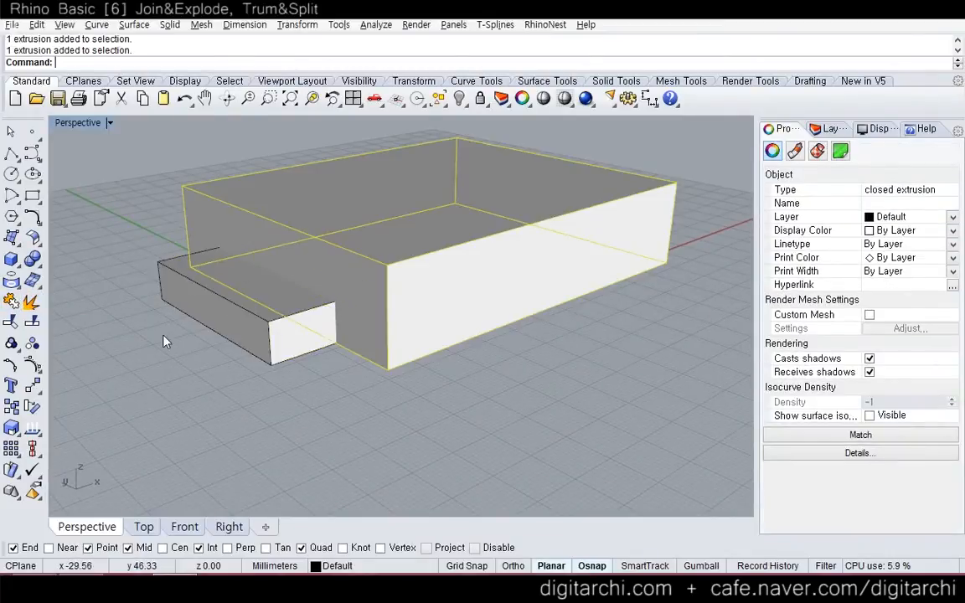
{"action": "left_click", "coordinate": [159, 335]}
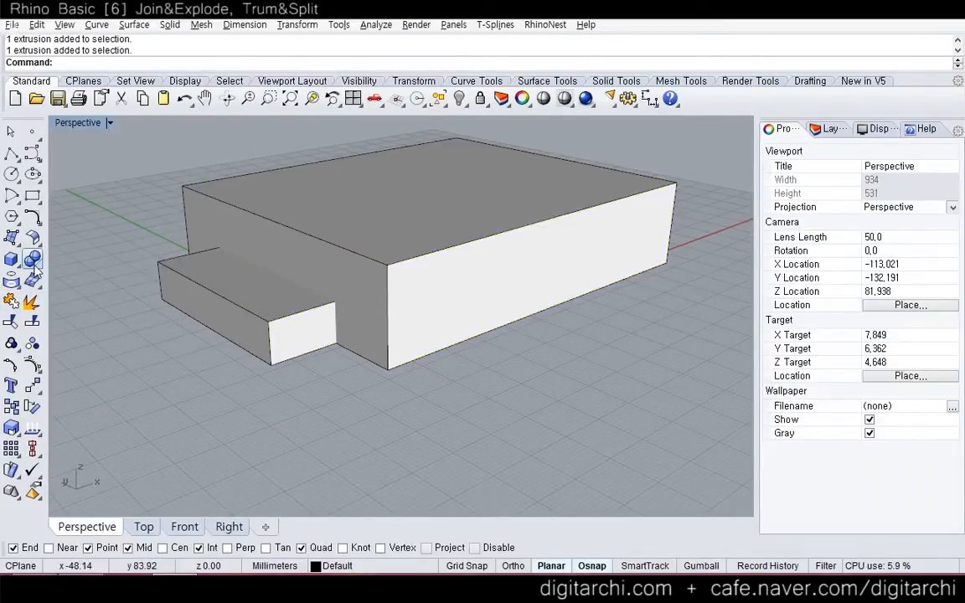
{"action": "left_click", "coordinate": [42, 268]}
{"action": "left_click_drag", "start_coordinate": [79, 257], "coordinate": [88, 252]}
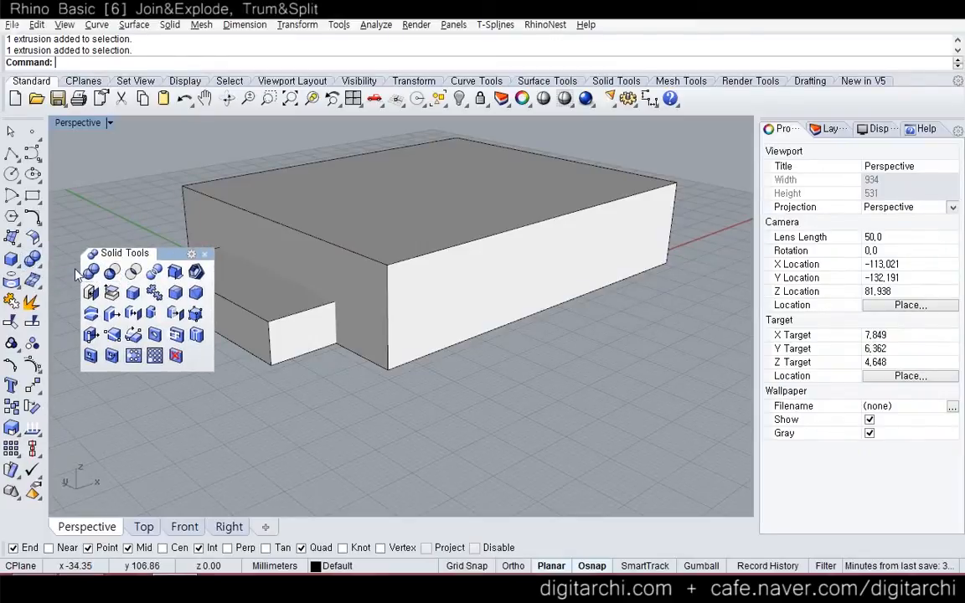
{"action": "left_click", "coordinate": [96, 277]}
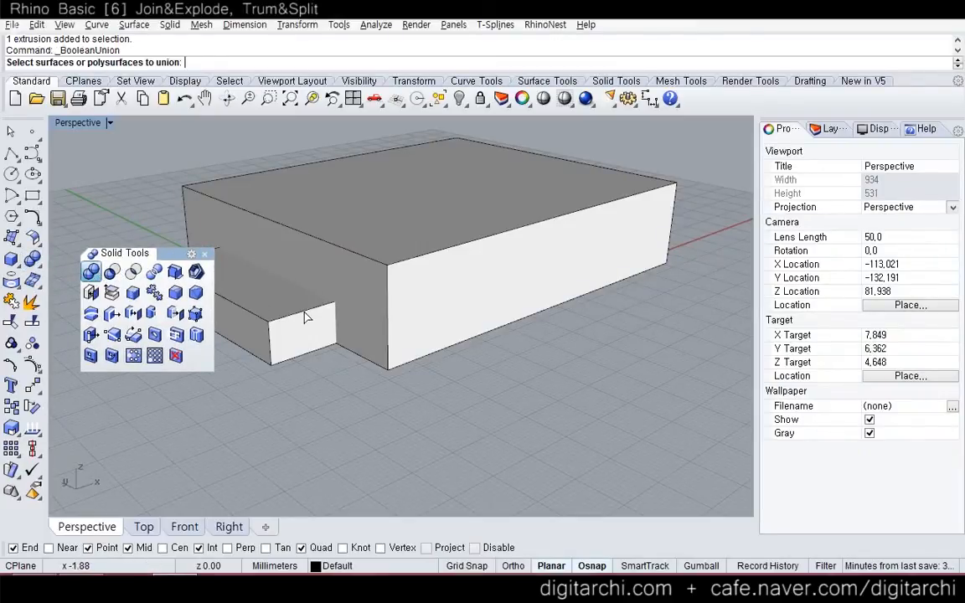
{"action": "left_click", "coordinate": [306, 323]}
{"action": "left_click", "coordinate": [416, 263]}
{"action": "key", "text": "Return"}
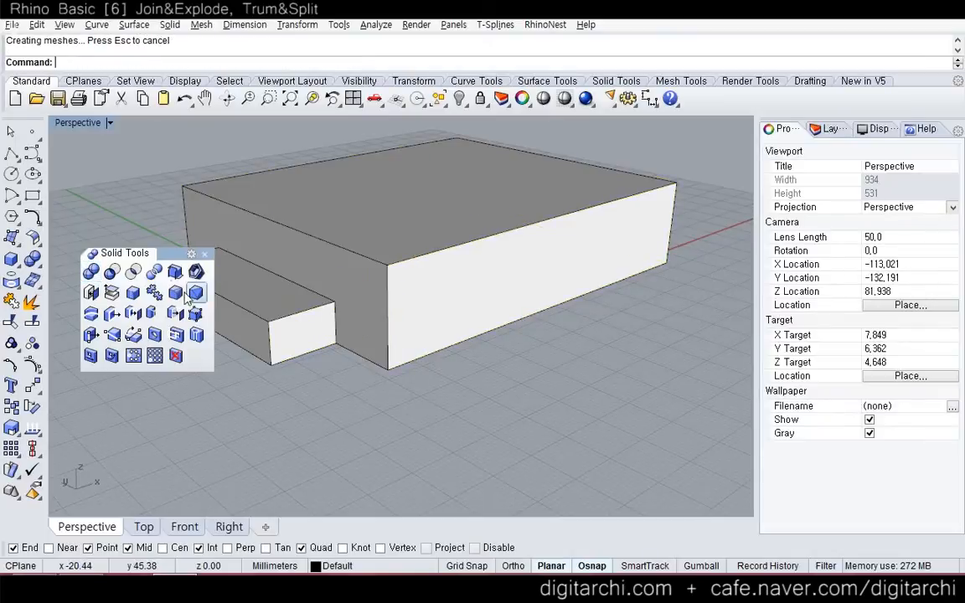
{"action": "left_click_drag", "start_coordinate": [158, 255], "coordinate": [149, 225]}
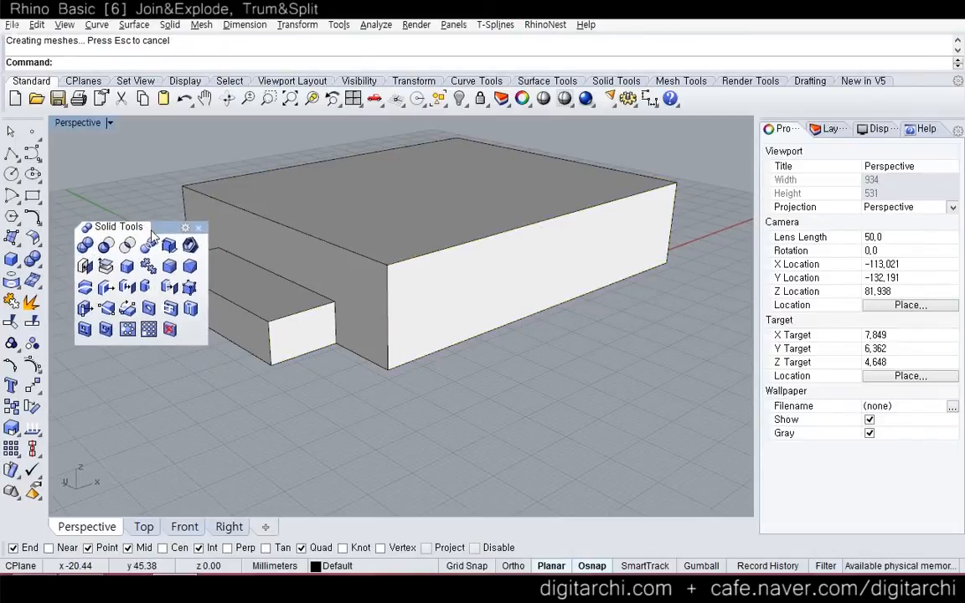
{"action": "left_click", "coordinate": [197, 224]}
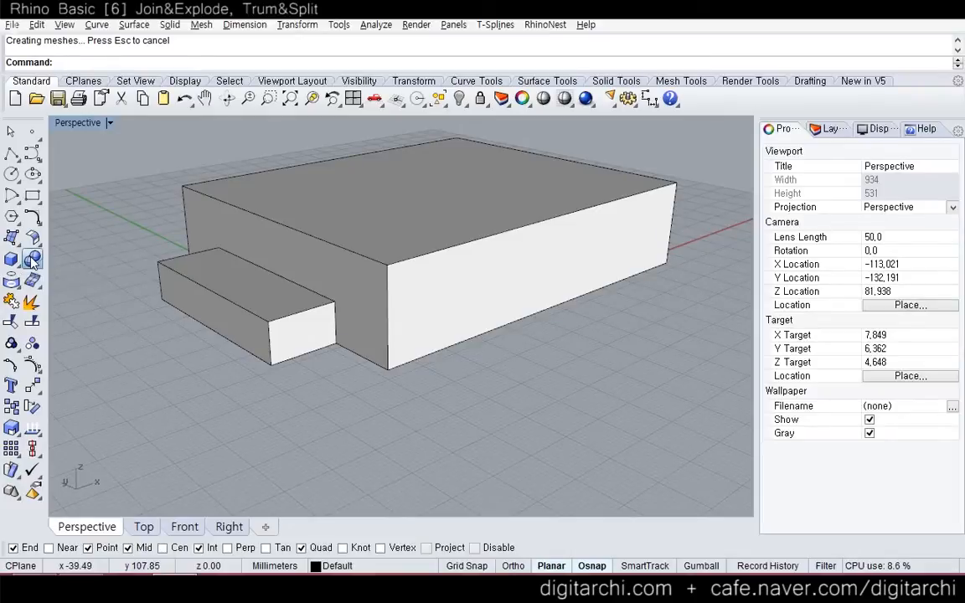
- Look up the Boolean commands available for meshes among the mesh tools
{"action": "left_click", "coordinate": [33, 259]}
{"action": "key", "text": "Escape"}
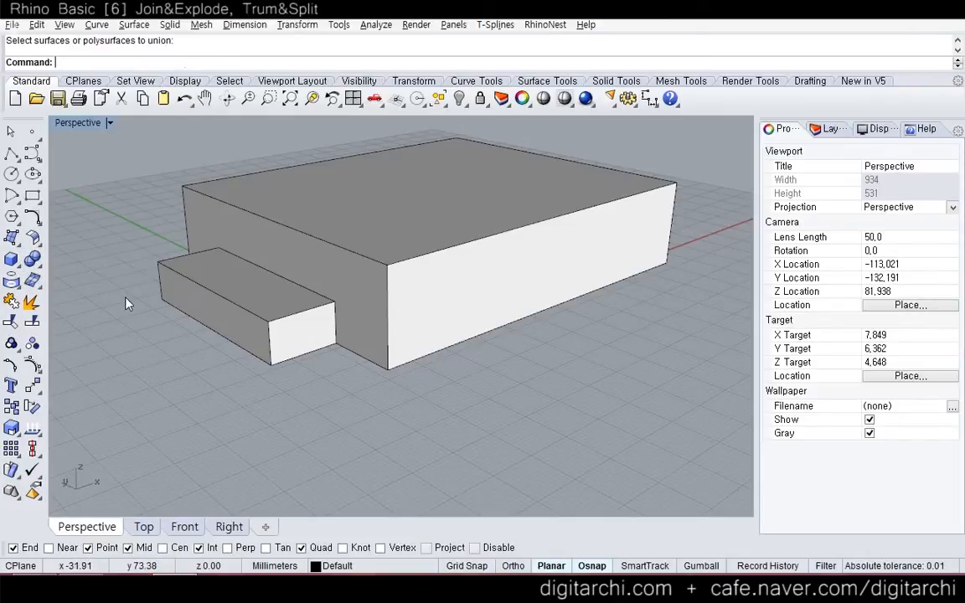
{"action": "left_click", "coordinate": [34, 285]}
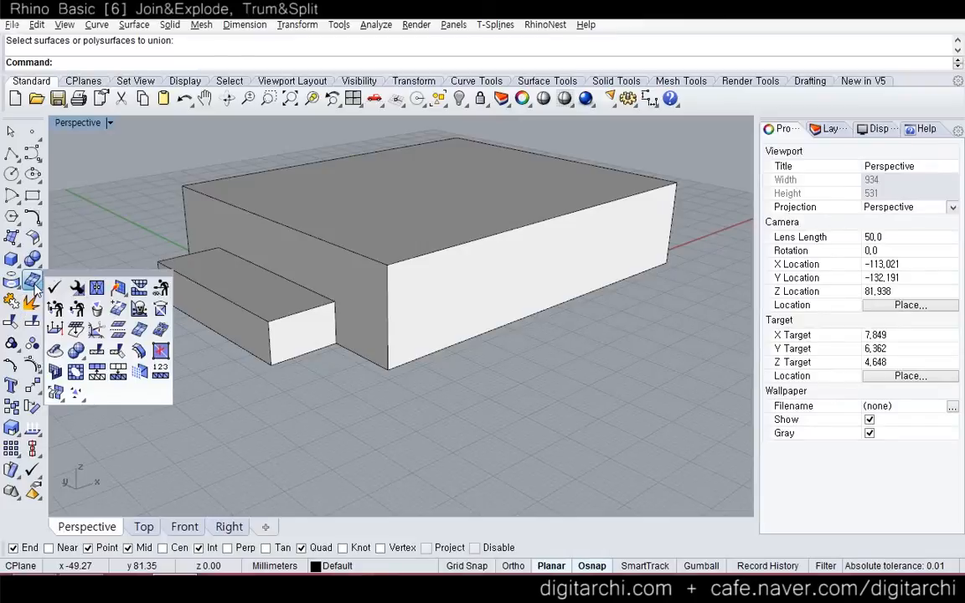
{"action": "left_click_drag", "start_coordinate": [71, 266], "coordinate": [91, 256]}
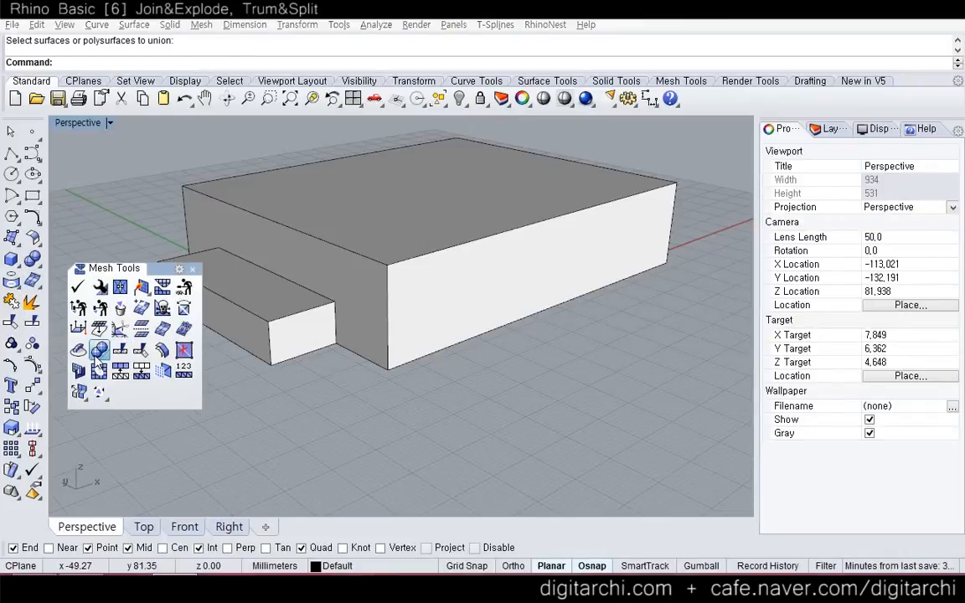
{"action": "left_click", "coordinate": [99, 350]}
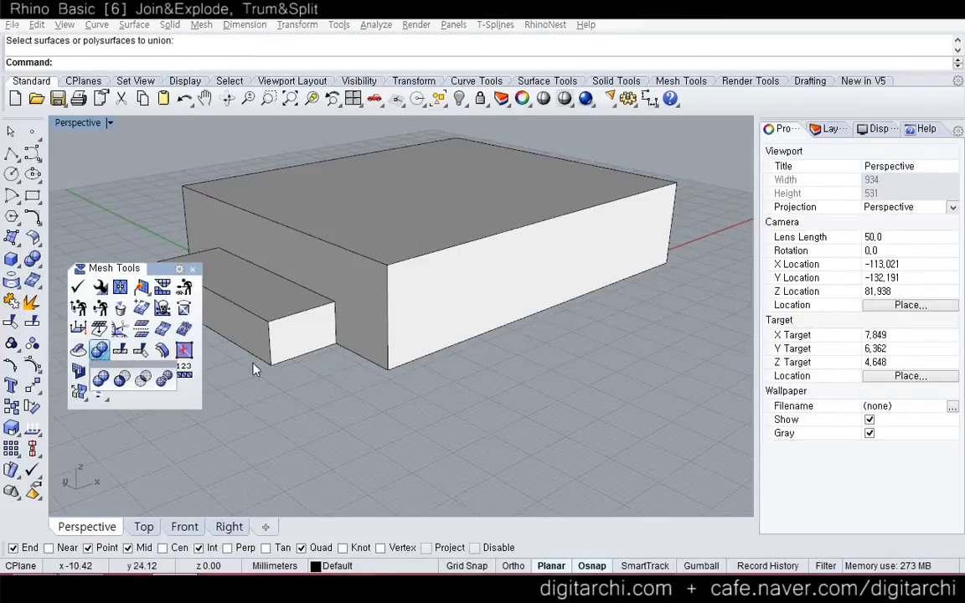
{"action": "right_click_drag", "start_coordinate": [286, 431], "coordinate": [252, 335]}
{"action": "left_click", "coordinate": [194, 270]}
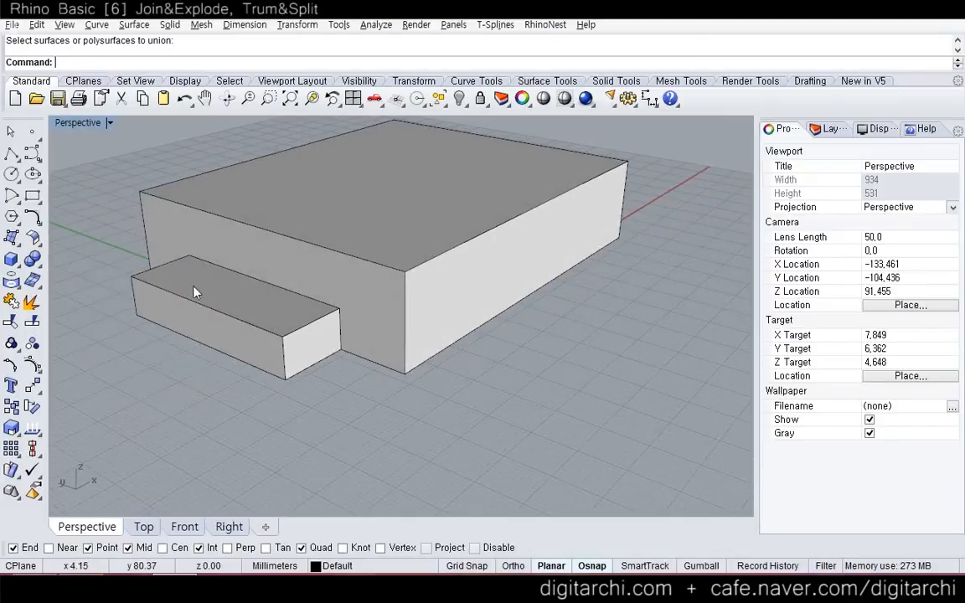
- Delete the combined box solid to clear the scene
{"action": "right_click_drag", "start_coordinate": [242, 380], "coordinate": [358, 358]}
{"action": "scroll", "coordinate": [302, 378], "scroll_direction": "down", "scroll_amount": 4}
{"action": "left_click", "coordinate": [377, 360]}
{"action": "type", "text": "zs"}
{"action": "key", "text": "Return"}
{"action": "key", "text": "Delete"}
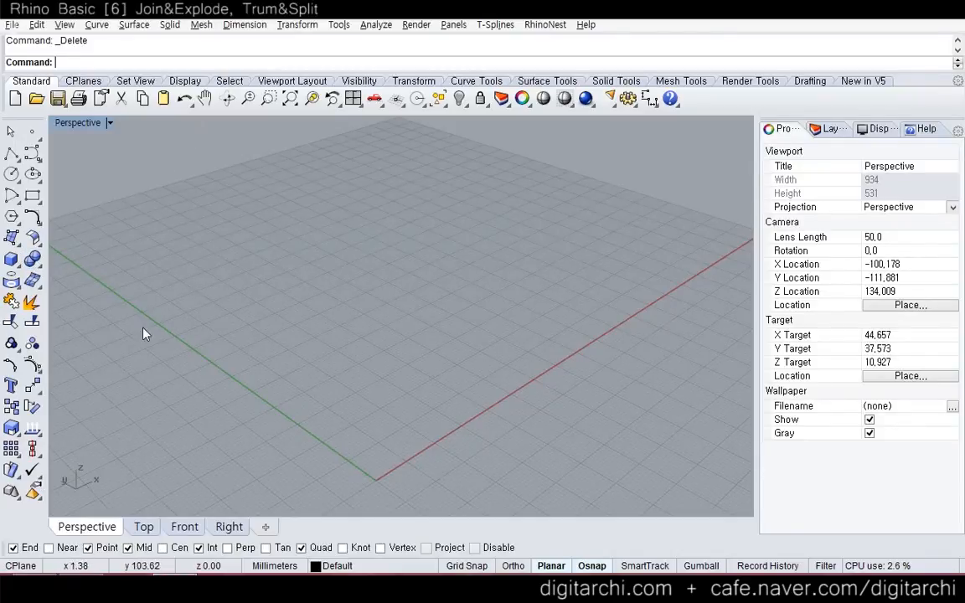
{"action": "left_click", "coordinate": [31, 260]}
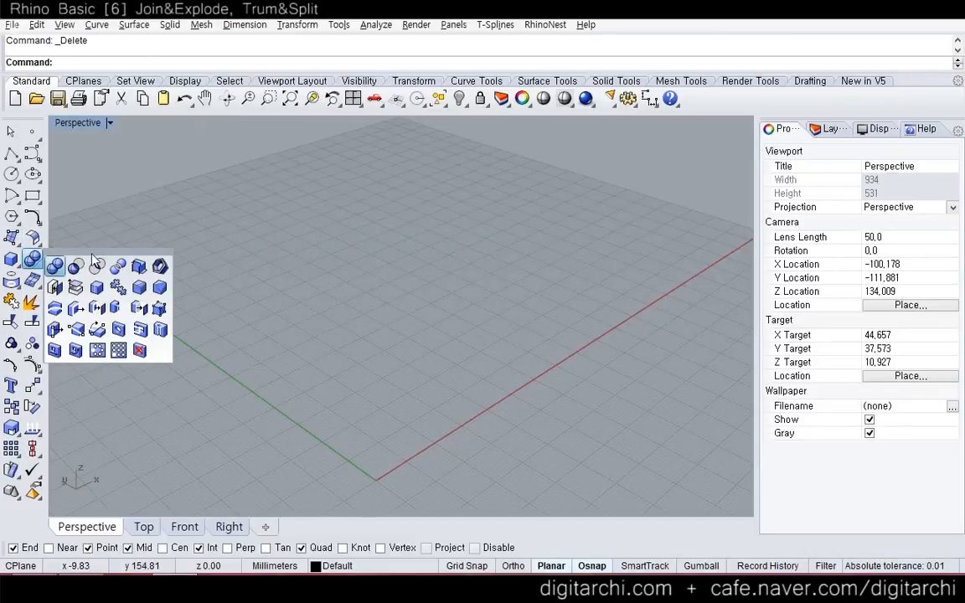
{"action": "left_click_drag", "start_coordinate": [91, 255], "coordinate": [111, 246]}
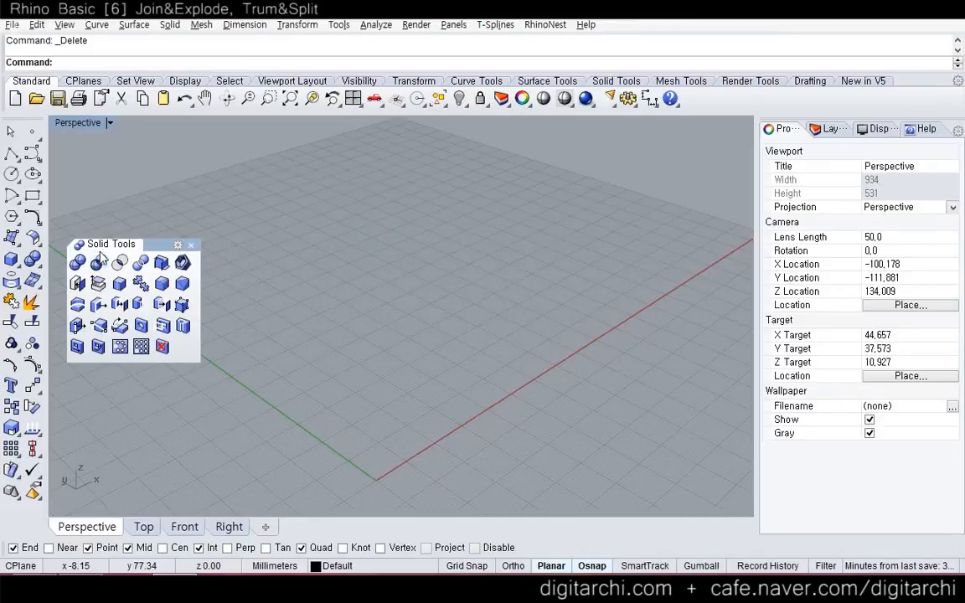
{"action": "left_click", "coordinate": [192, 246]}
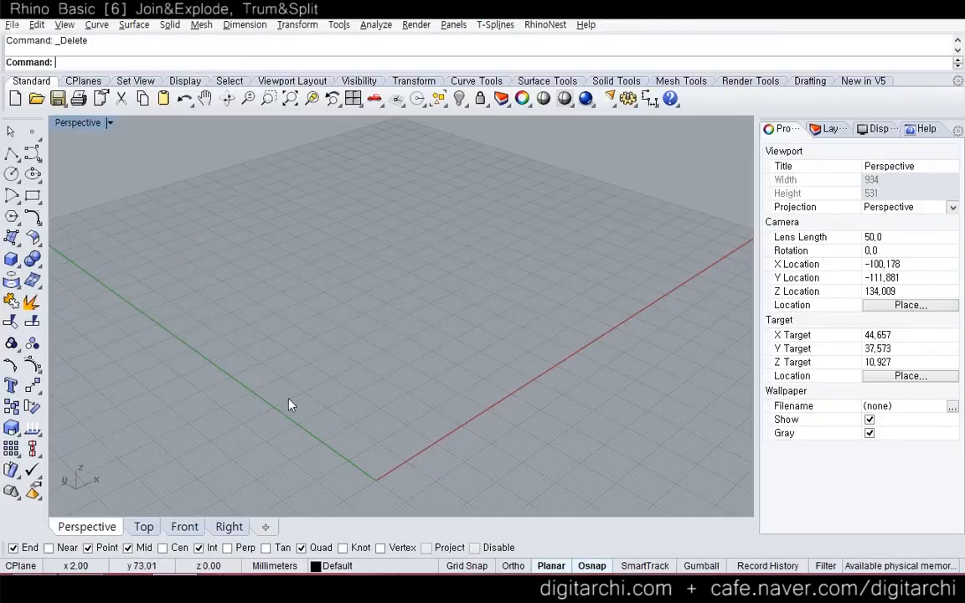
{"action": "right_click_drag", "start_coordinate": [291, 403], "coordinate": [268, 364]}
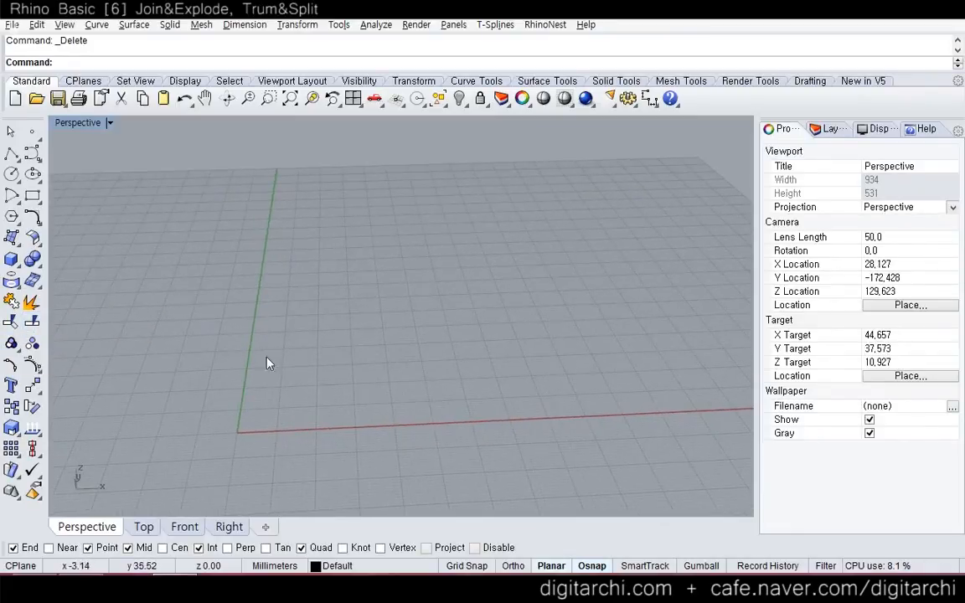
{"action": "right_click_drag", "start_coordinate": [265, 417], "coordinate": [329, 295]}
{"action": "scroll", "coordinate": [330, 295], "scroll_direction": "down", "scroll_amount": 4}
{"action": "scroll", "coordinate": [249, 417], "scroll_direction": "up", "scroll_amount": 6}
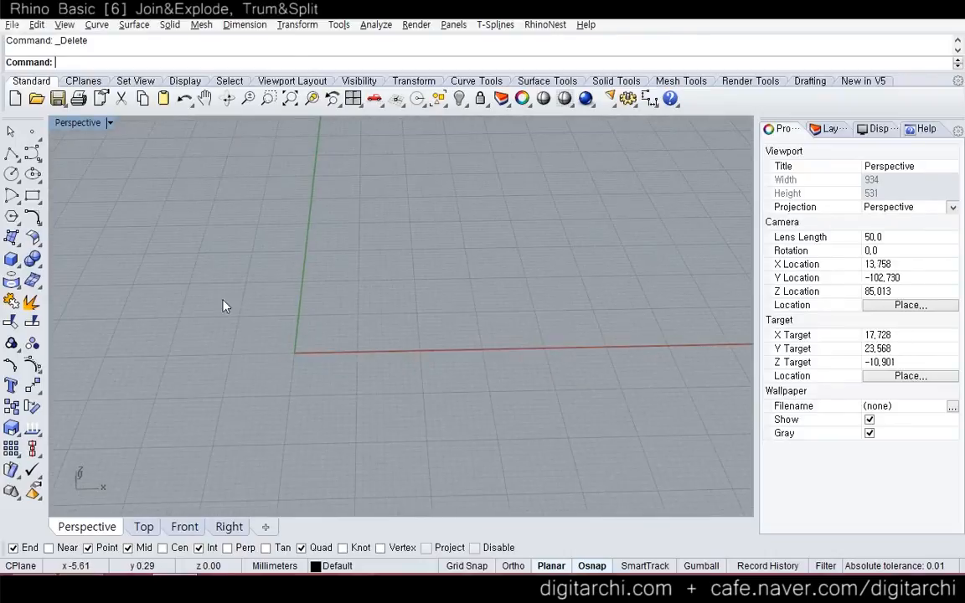